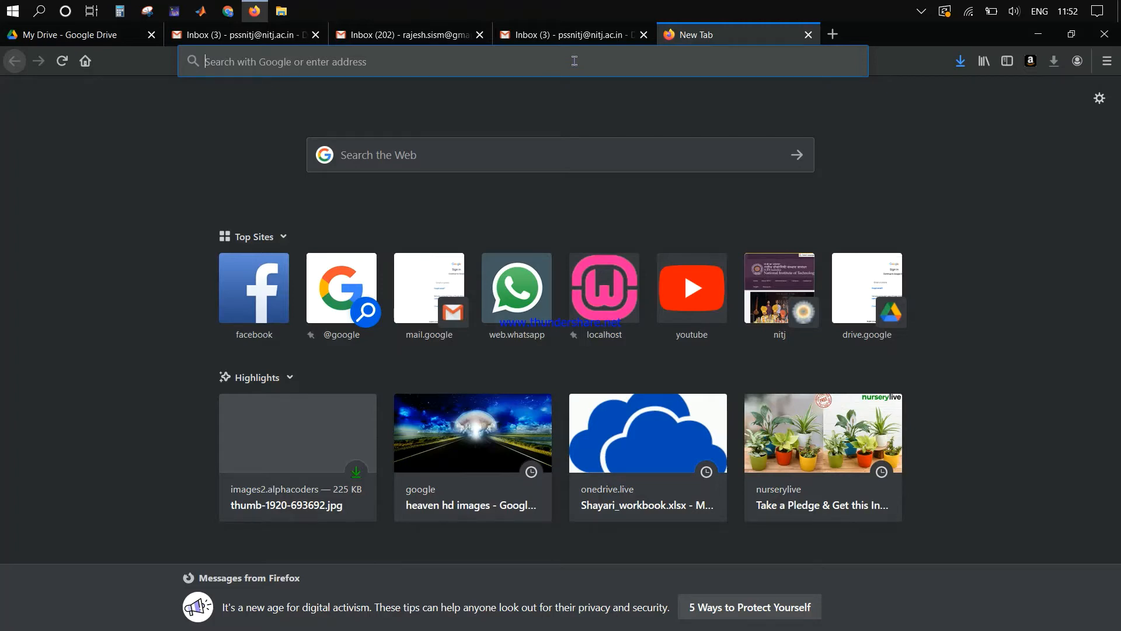
Step: Search the web for 'microsoft teams', fixing the typo in the query
type("micr")
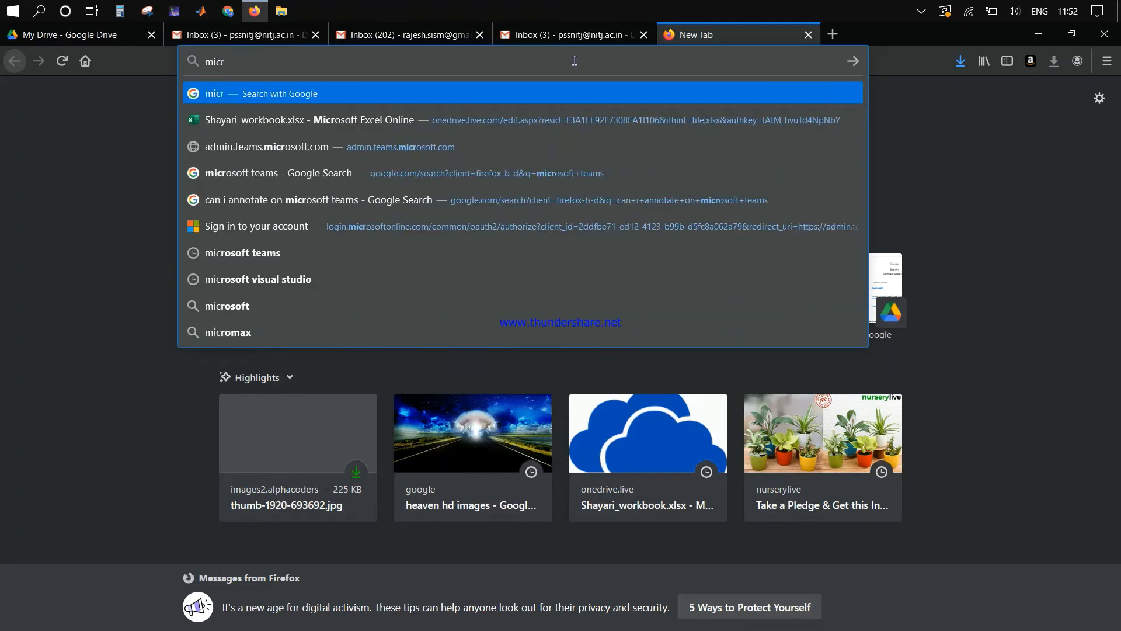
type("odoft")
key("BackSpace")
key("BackSpace")
key("BackSpace")
key("BackSpace")
type("s")
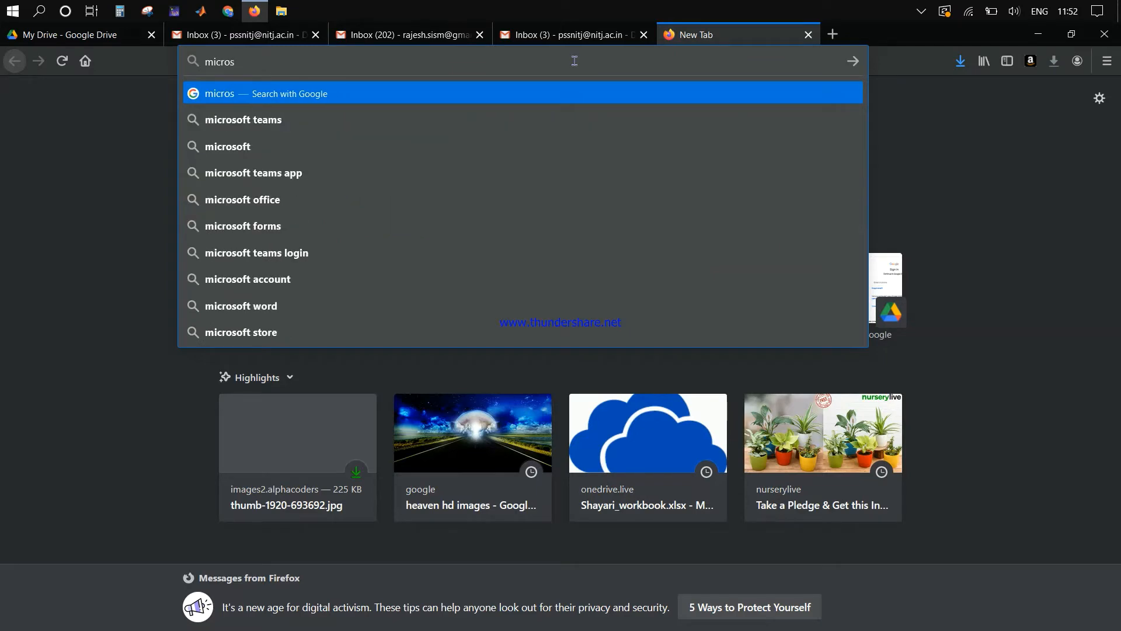
type("oft ")
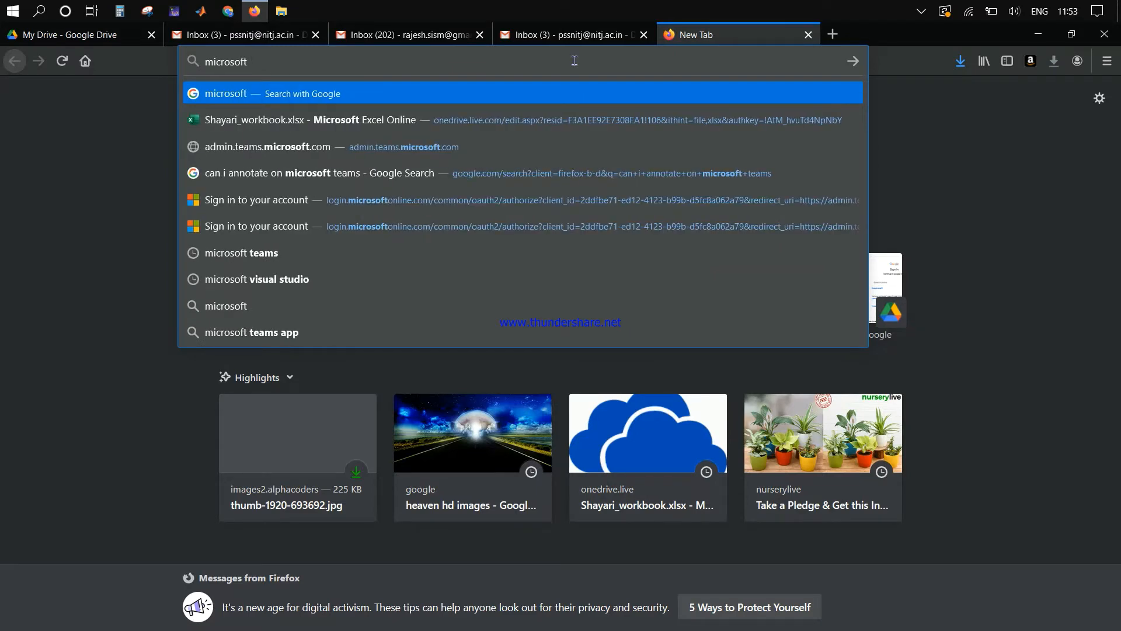
type("teams")
key("Return")
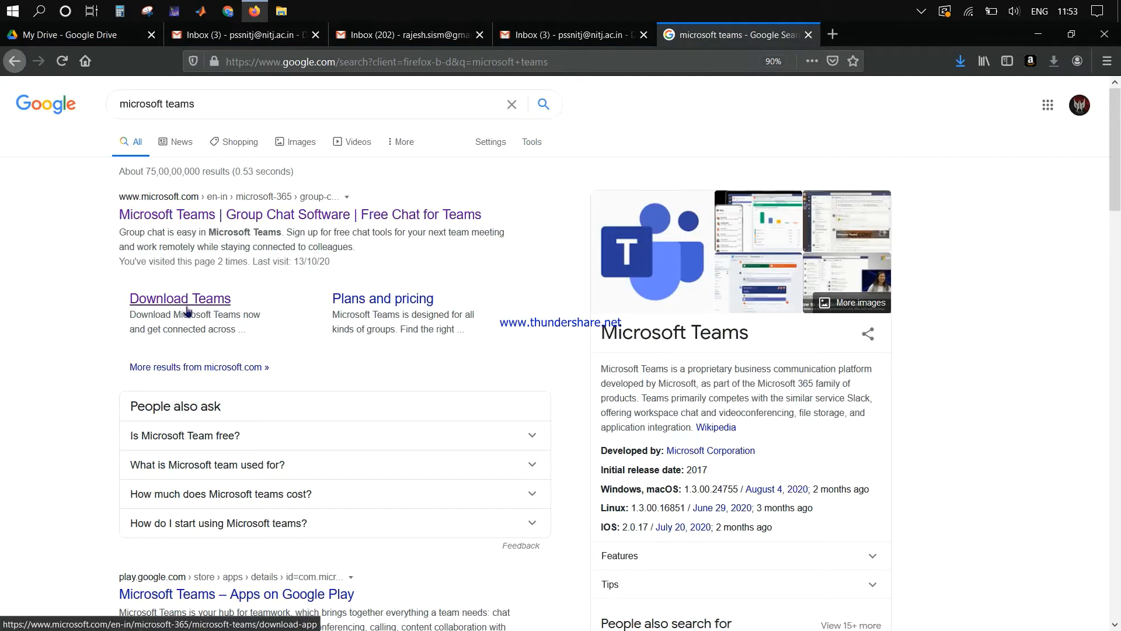
Step: Open the Teams desktop download section and cancel saving Teams_windows_x64.exe
left_click(195, 299)
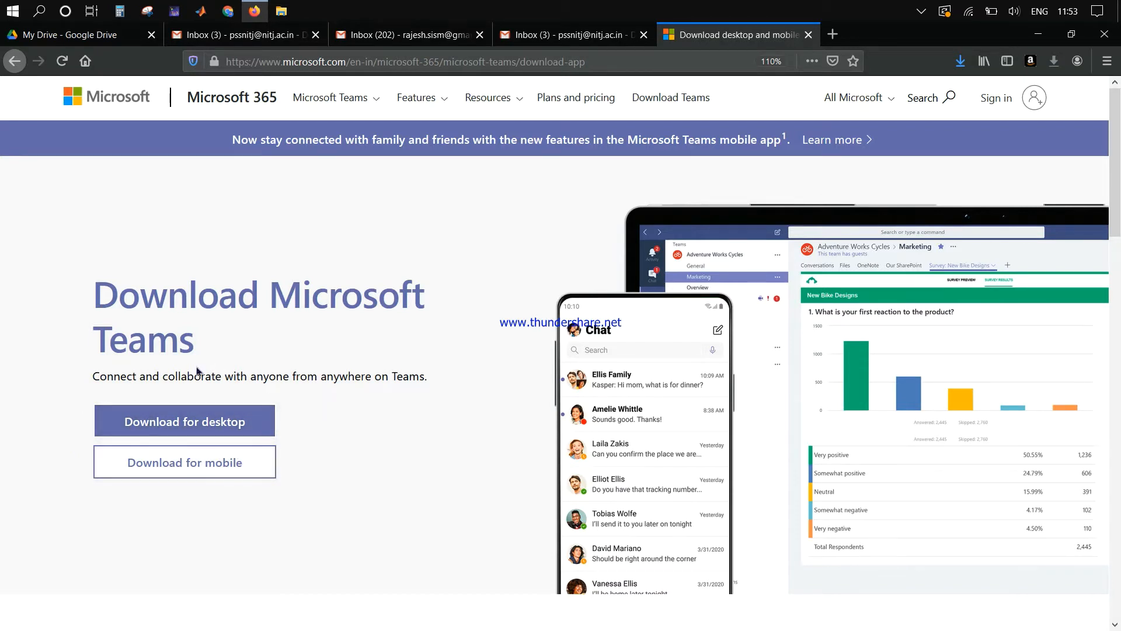
left_click(228, 430)
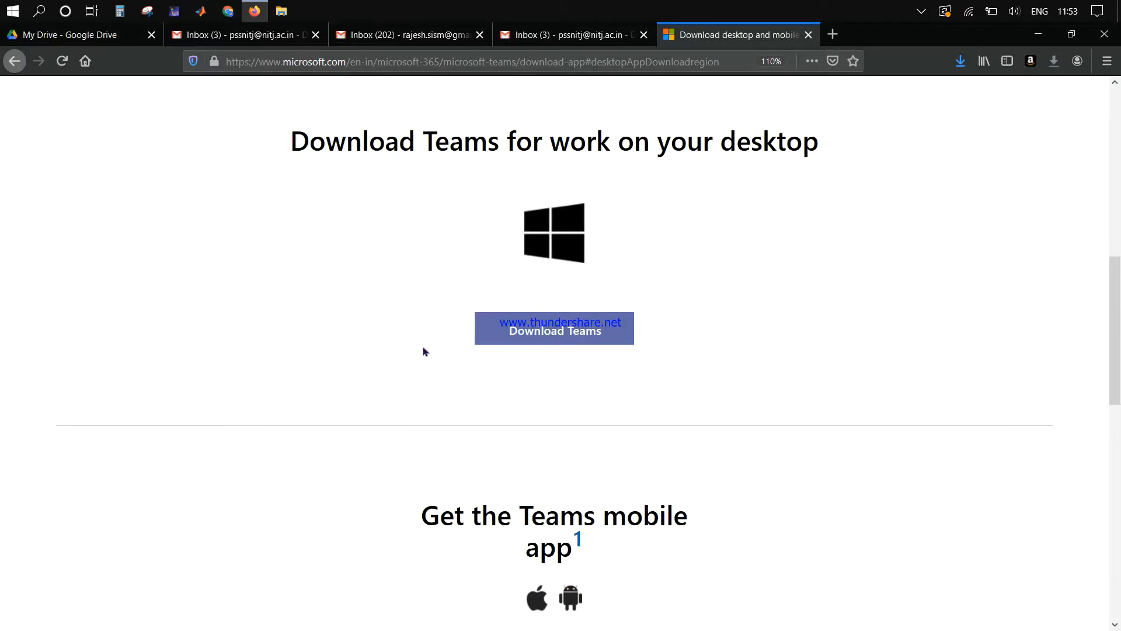
left_click(536, 337)
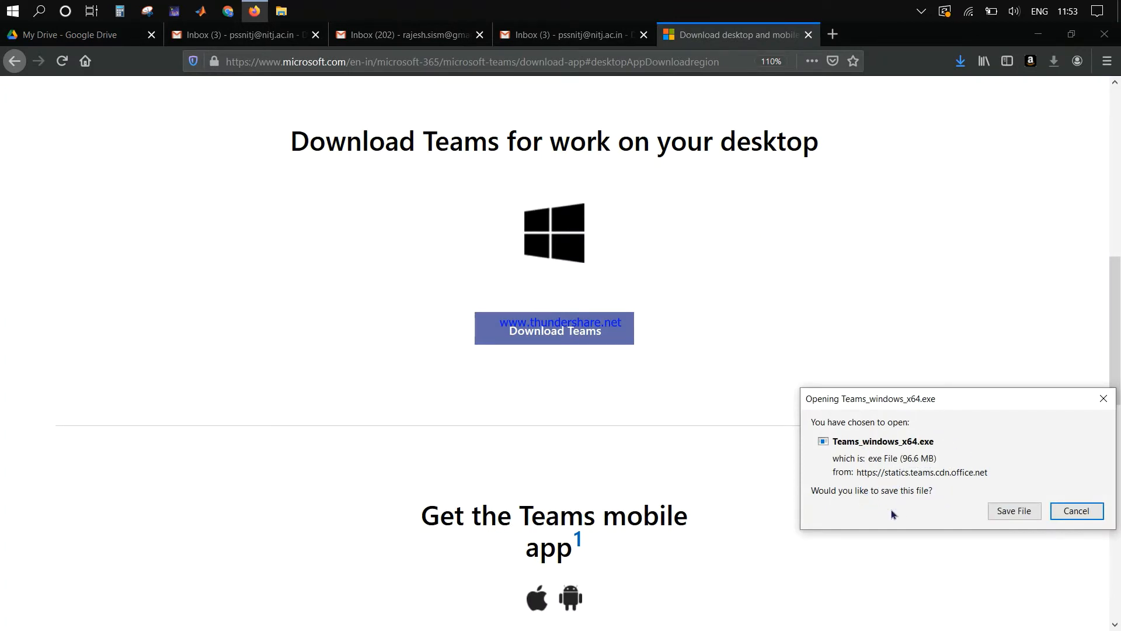
left_click(1076, 511)
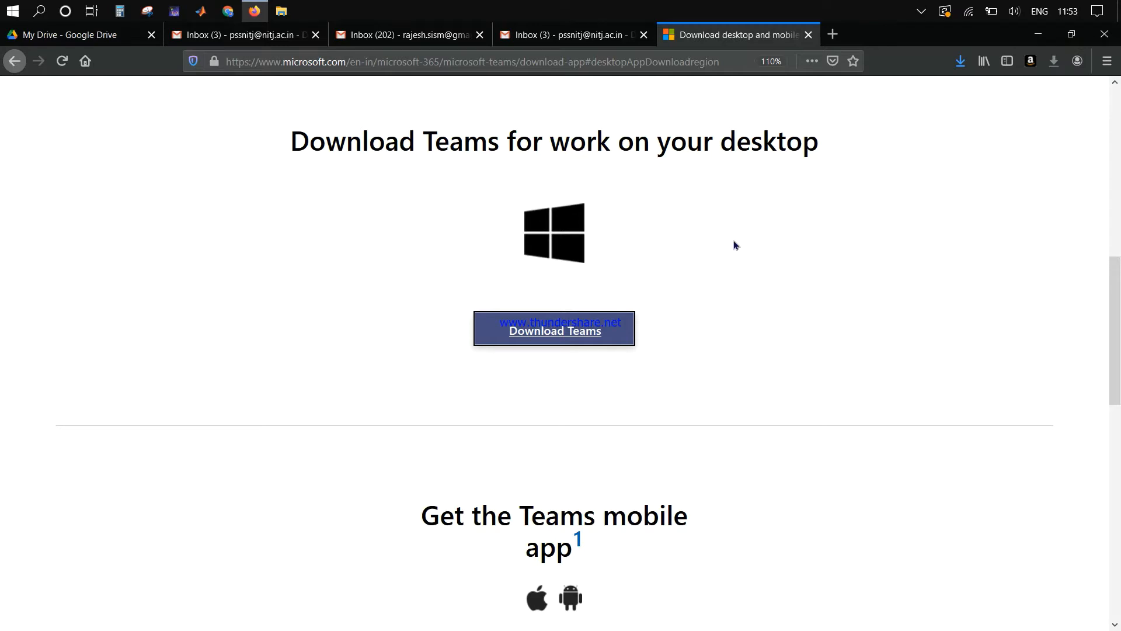
Step: Search Windows for 'microsoft teams' and launch the Microsoft Teams desktop app
key("super")
type("mi")
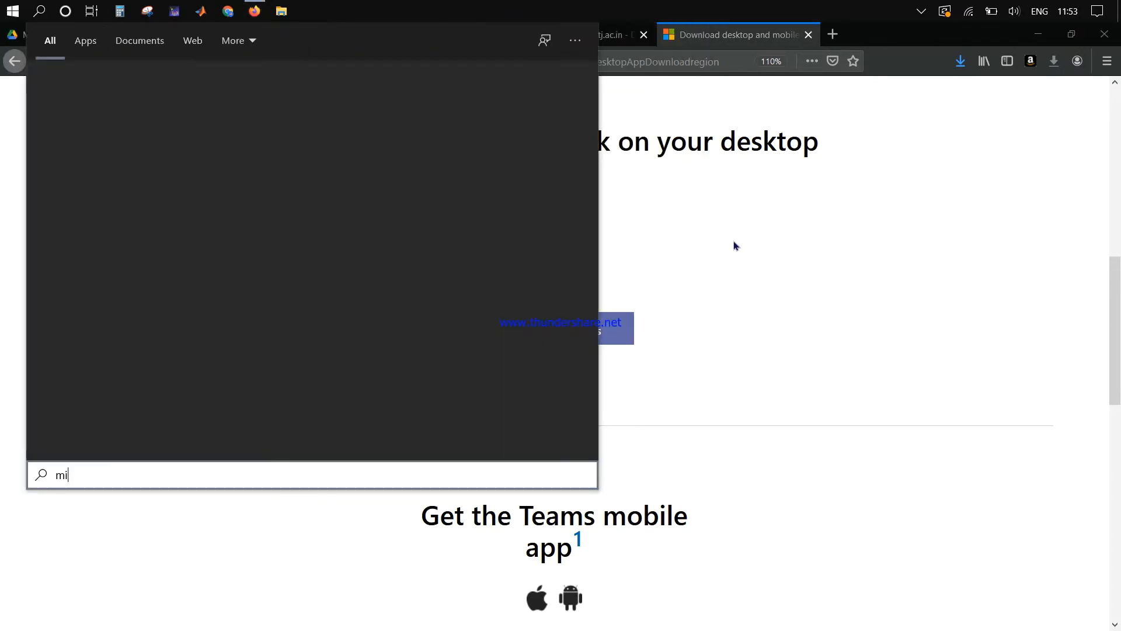
type("cros")
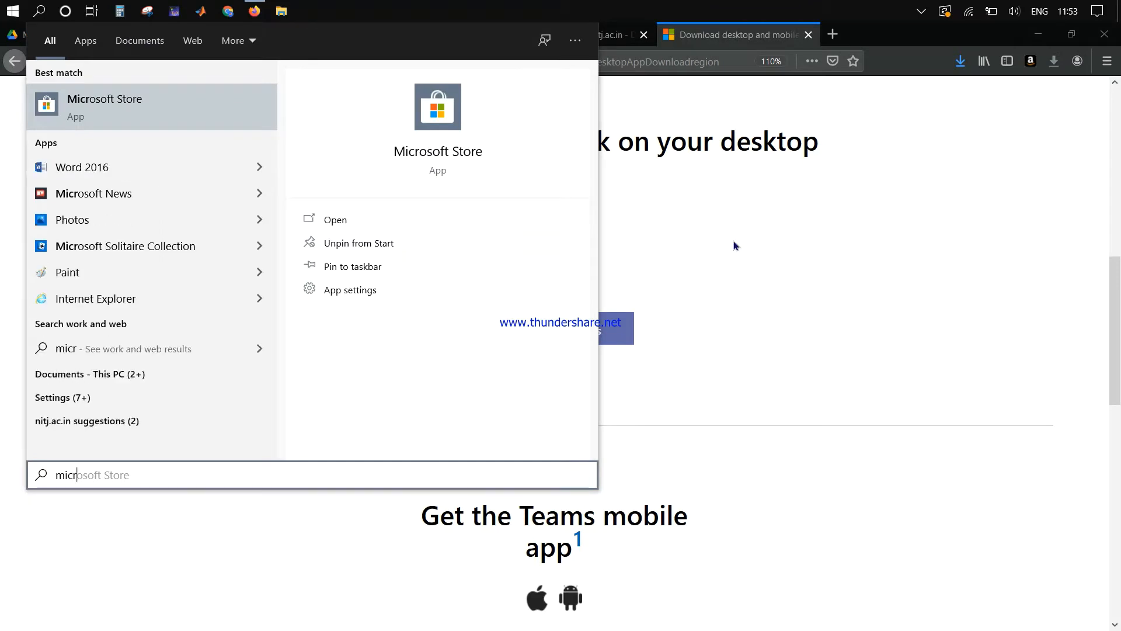
key("BackSpace")
key("BackSpace")
key("BackSpace")
key("BackSpace")
key("BackSpace")
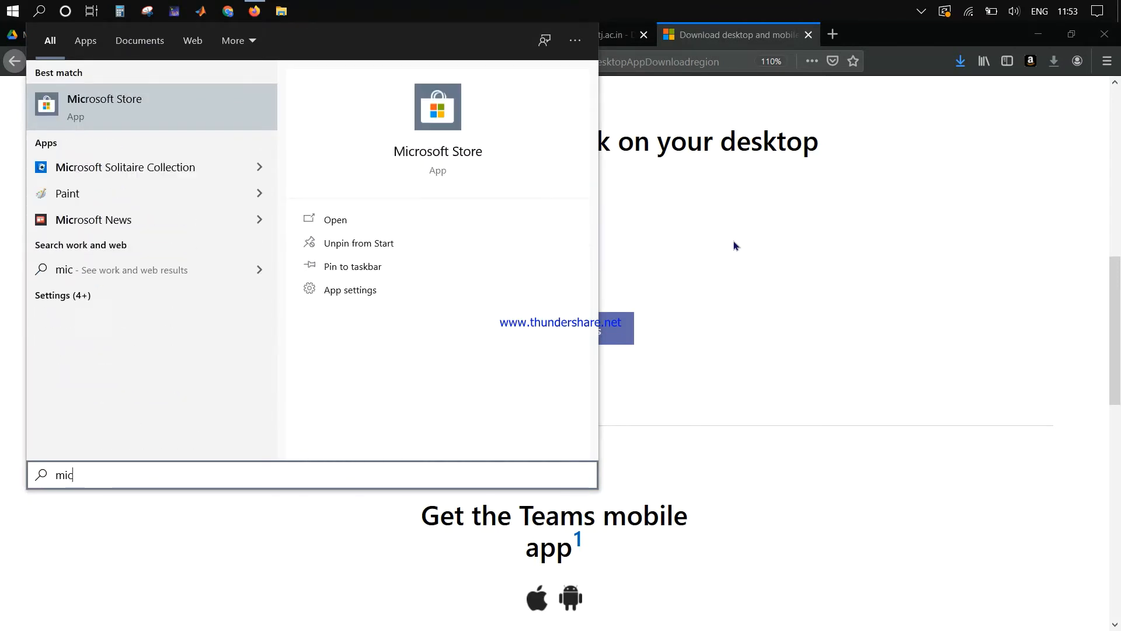
type("icrosoft")
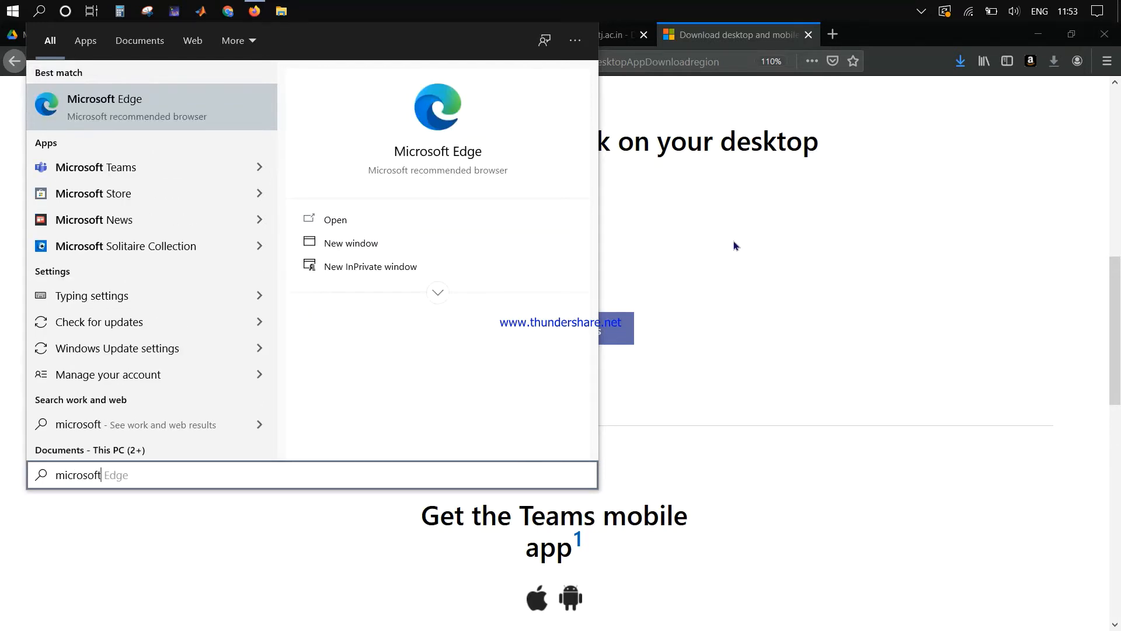
type(" tea")
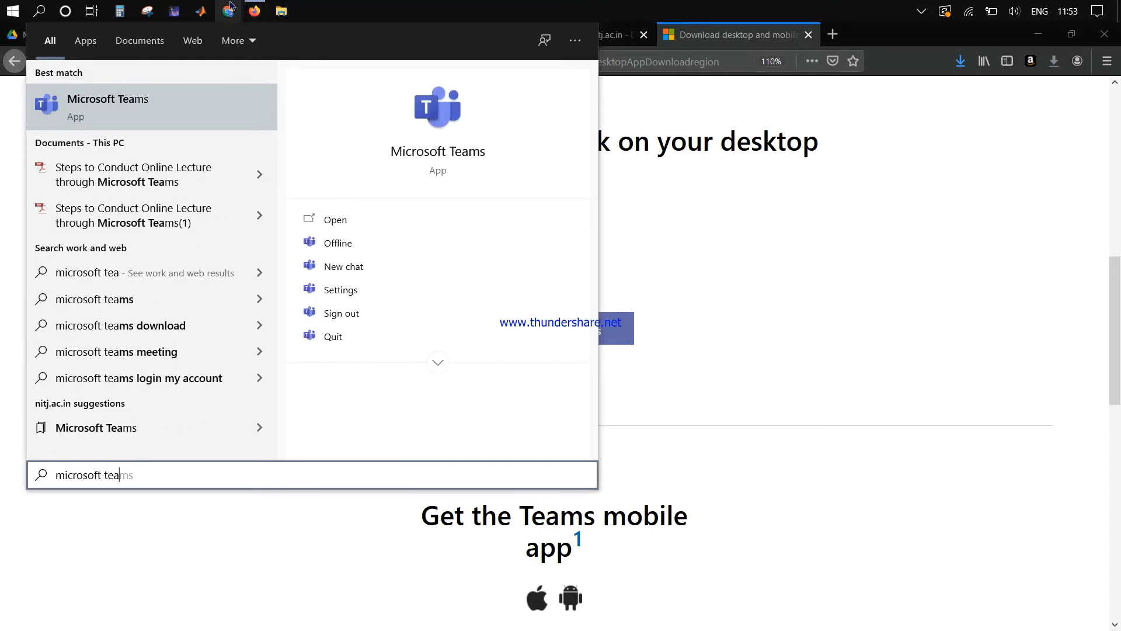
left_click(154, 126)
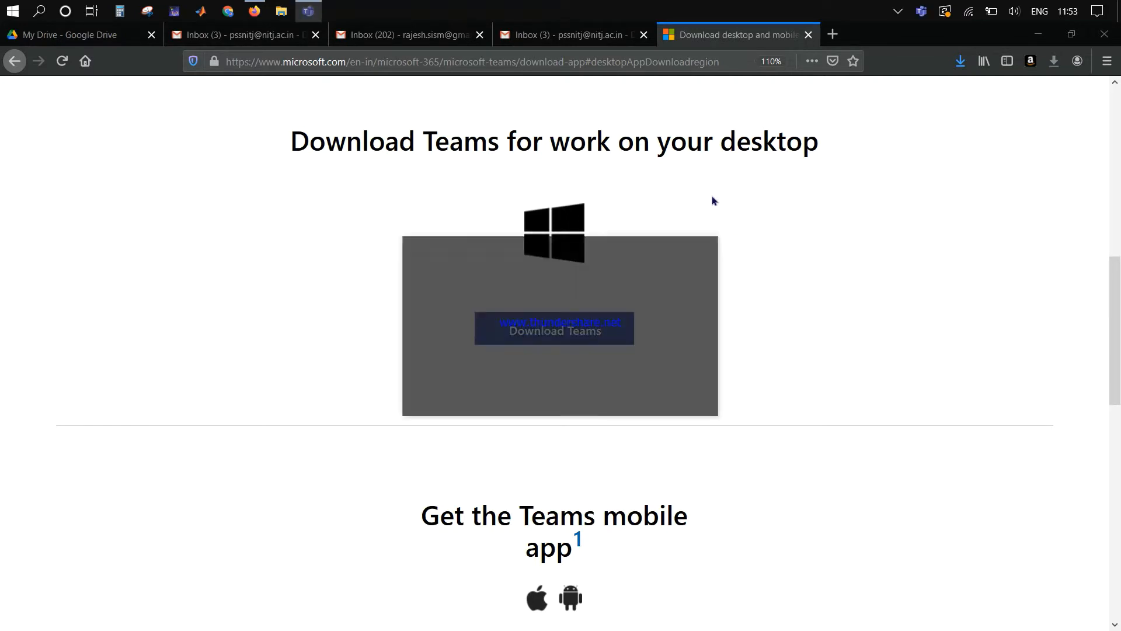
Step: Minimize Firefox and sign out of Teams from the profile avatar menu
left_click(1038, 34)
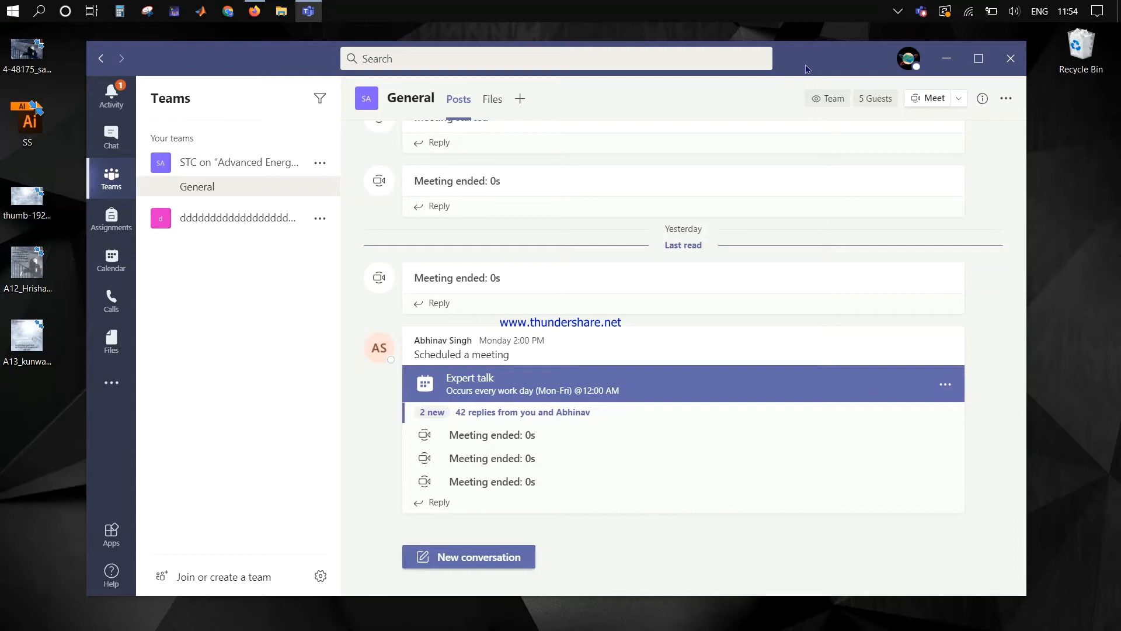
left_click(905, 70)
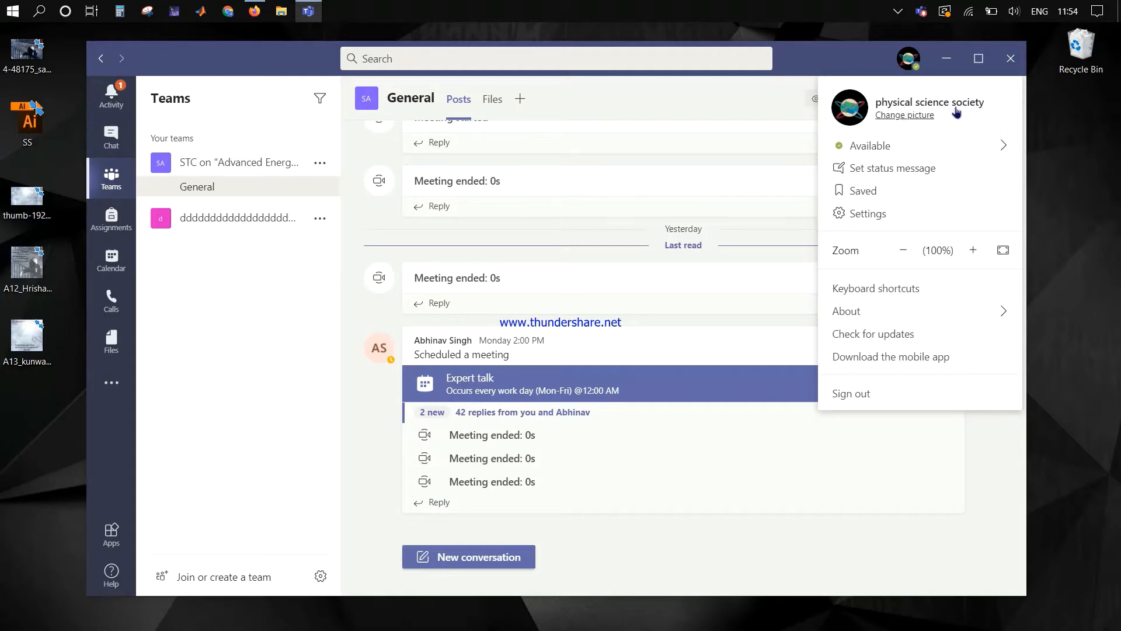
left_click(859, 395)
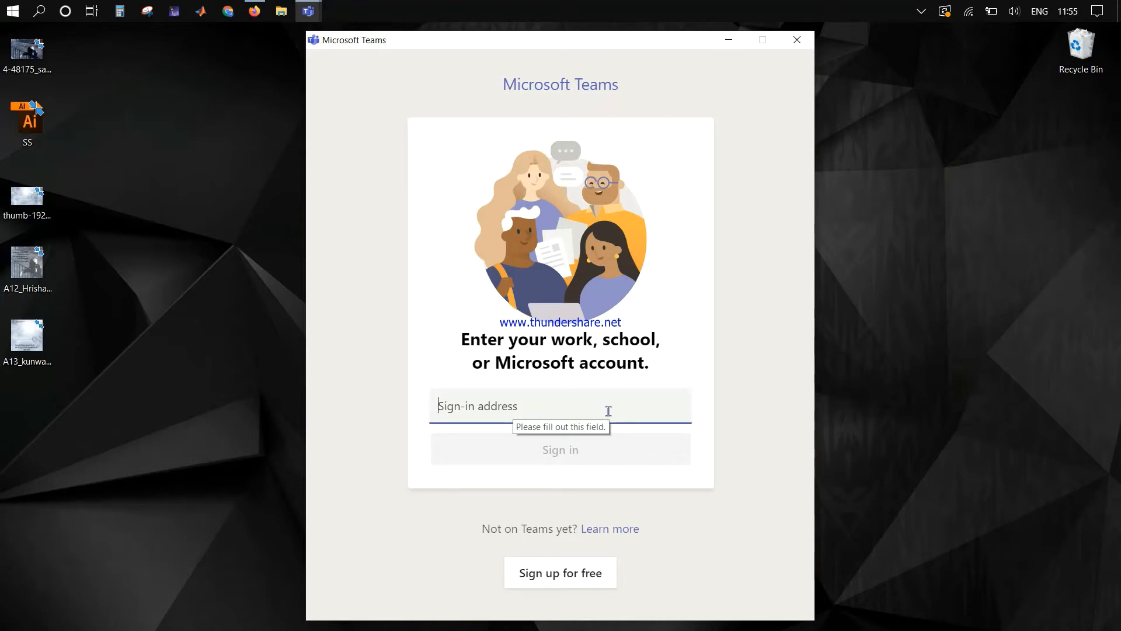
Step: Sign in to Teams with the organisation's work account e-mail address
left_click(547, 407)
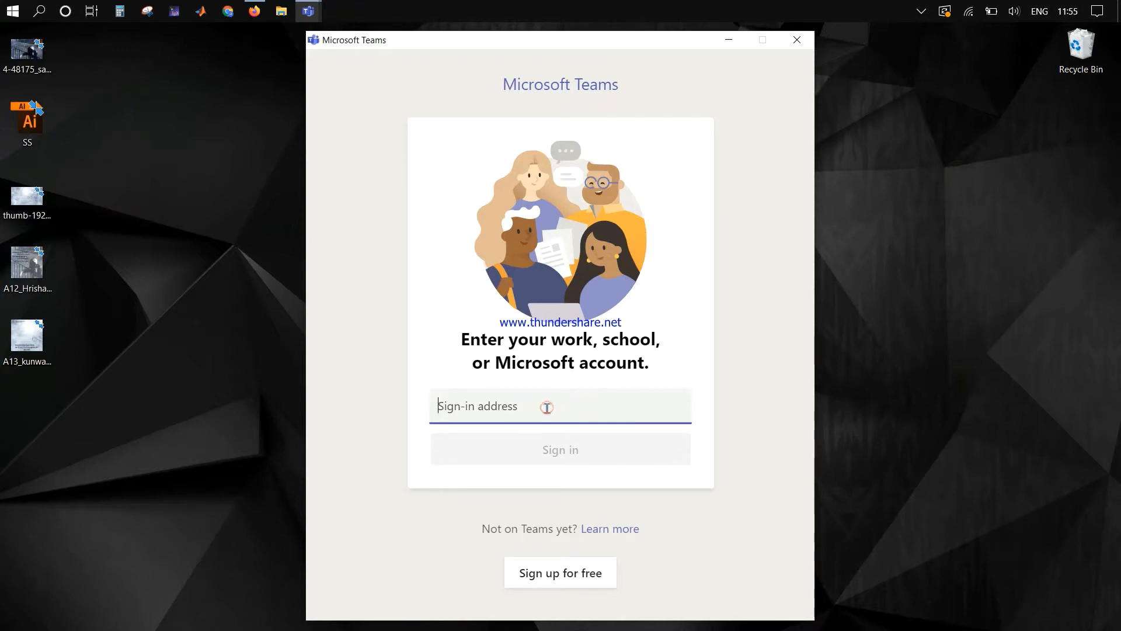
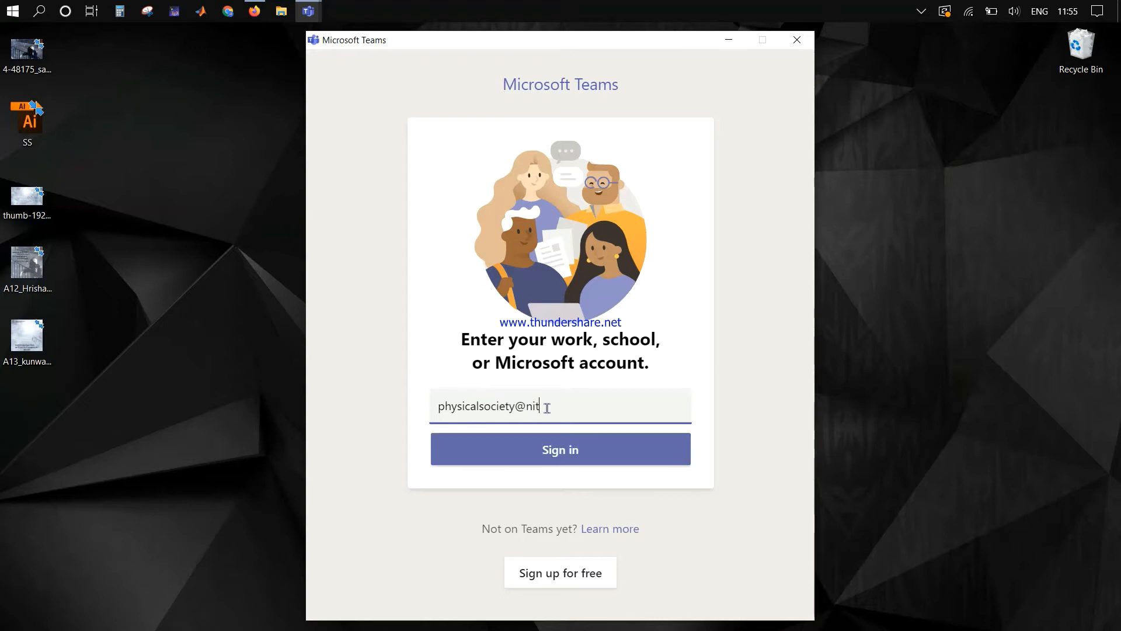
left_click(529, 460)
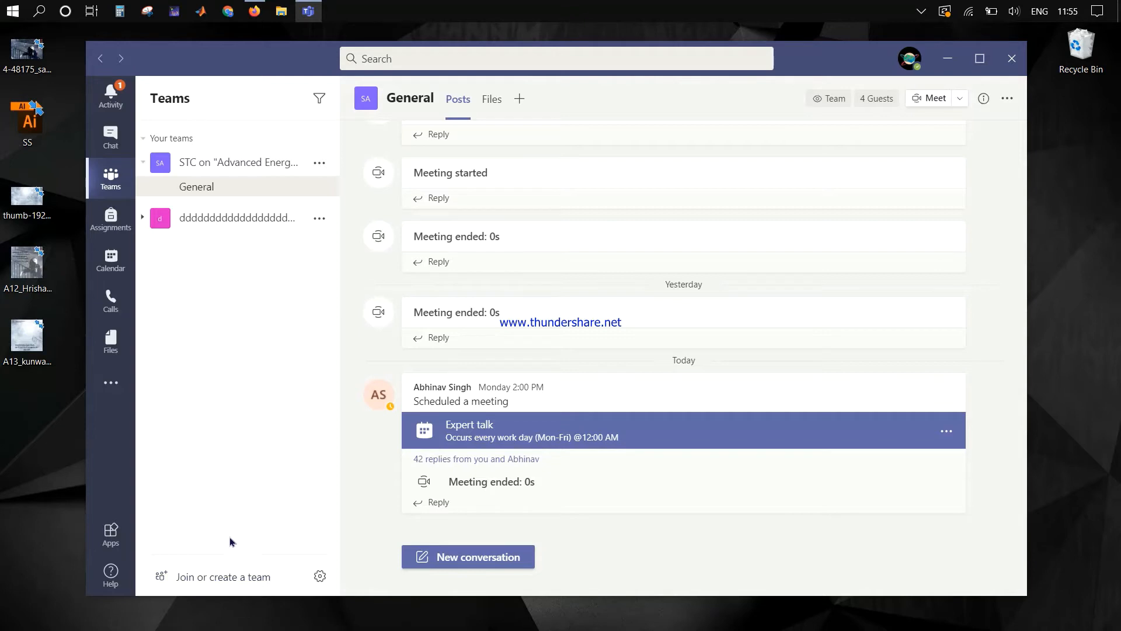
Step: Create a new team of type Class named 'Dummy class'
left_click(194, 578)
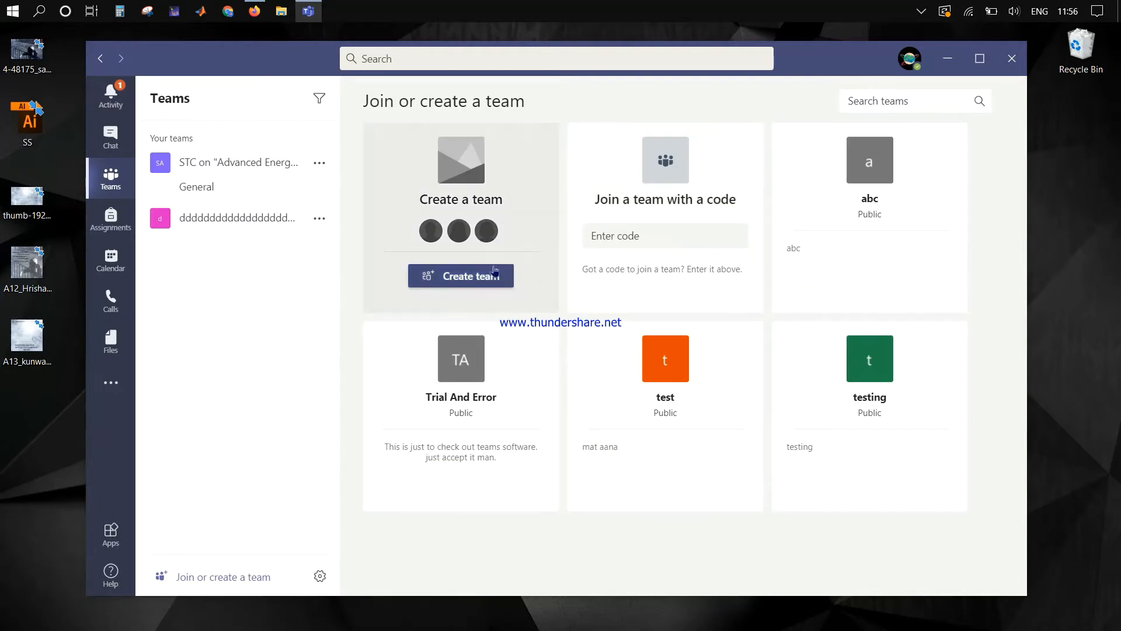
left_click(451, 286)
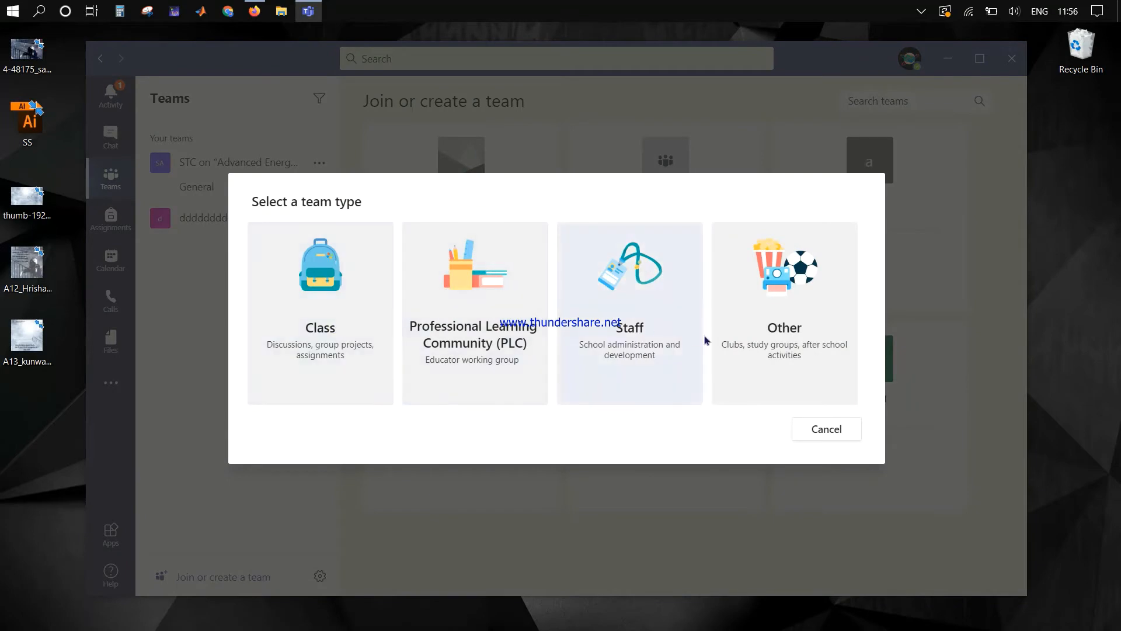
left_click(328, 306)
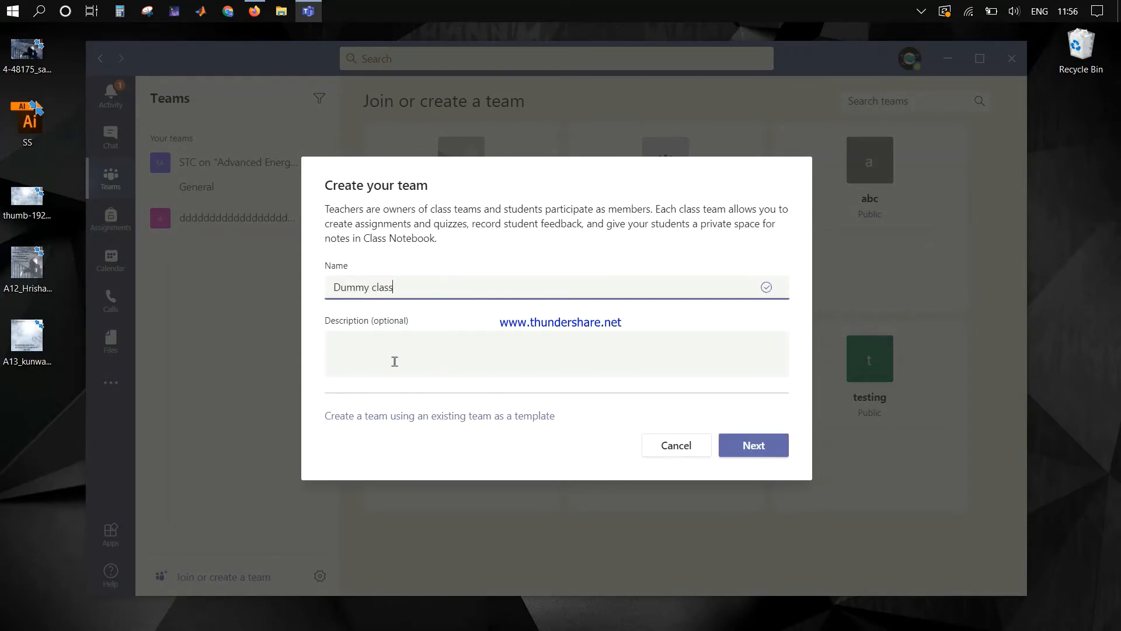
left_click(752, 446)
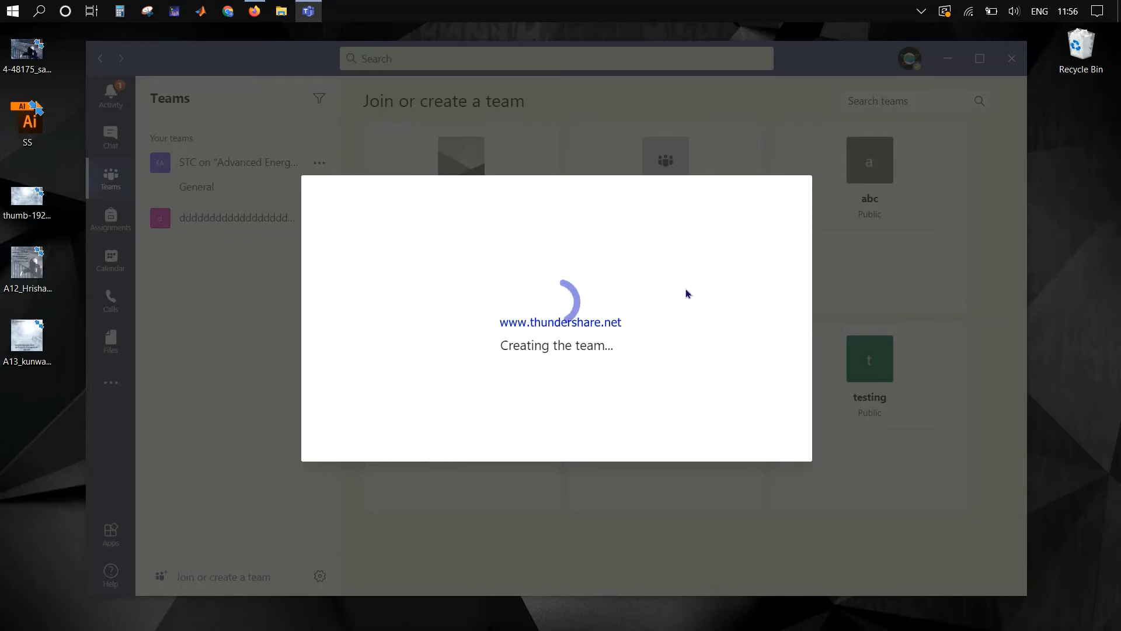
Step: Dismiss the tray popup, find the student by name, add them to Dummy class, and close
left_click(921, 11)
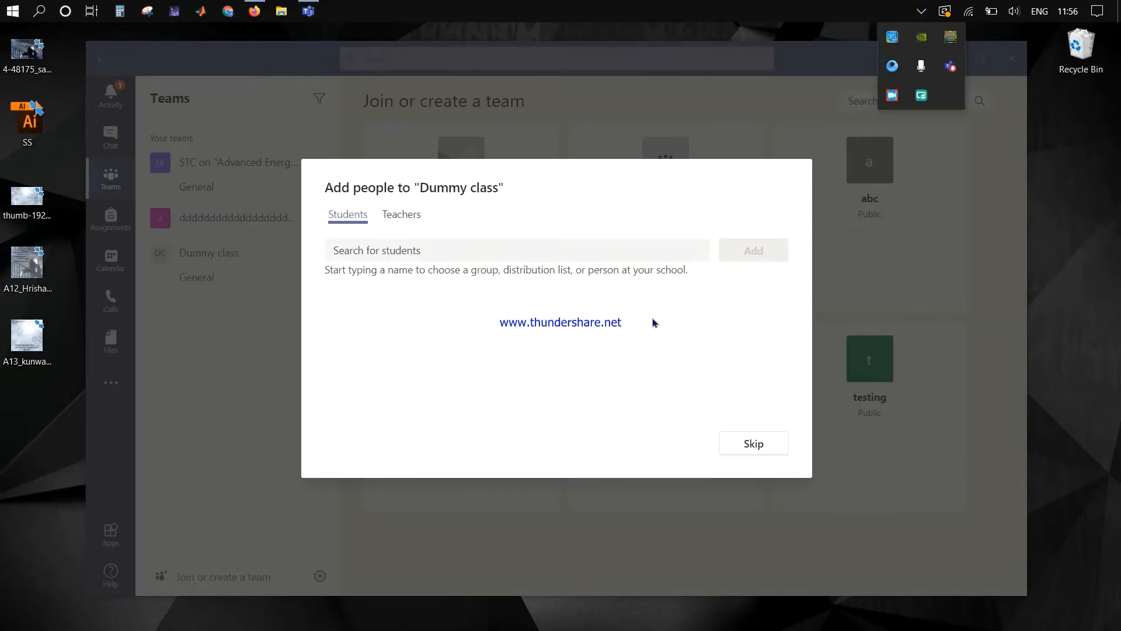
left_click(565, 344)
left_click(407, 252)
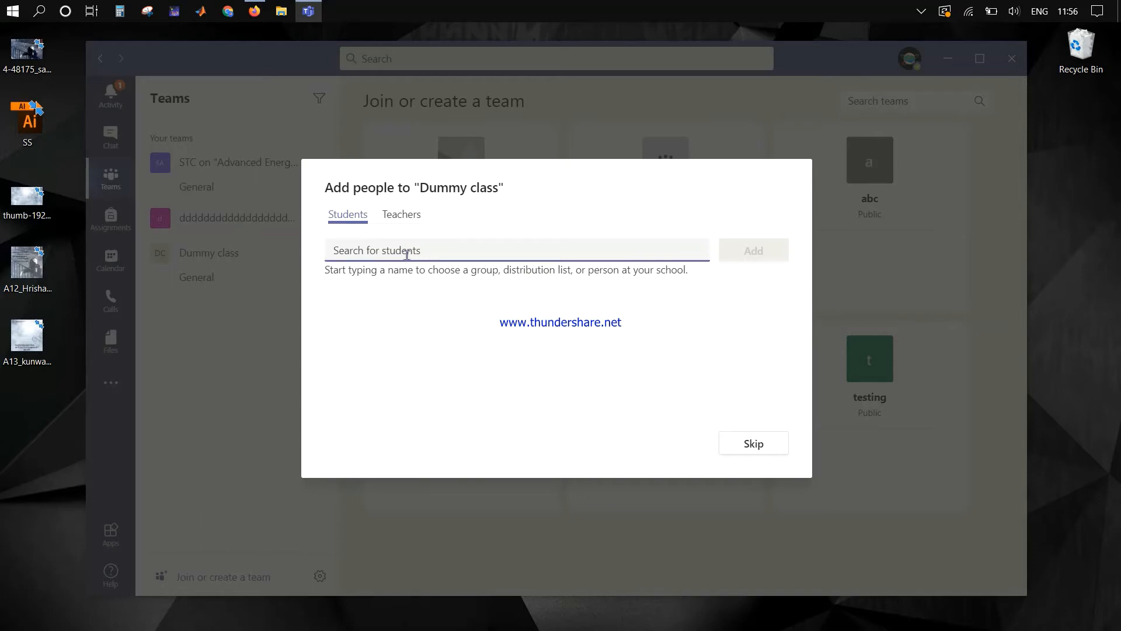
type("rajes")
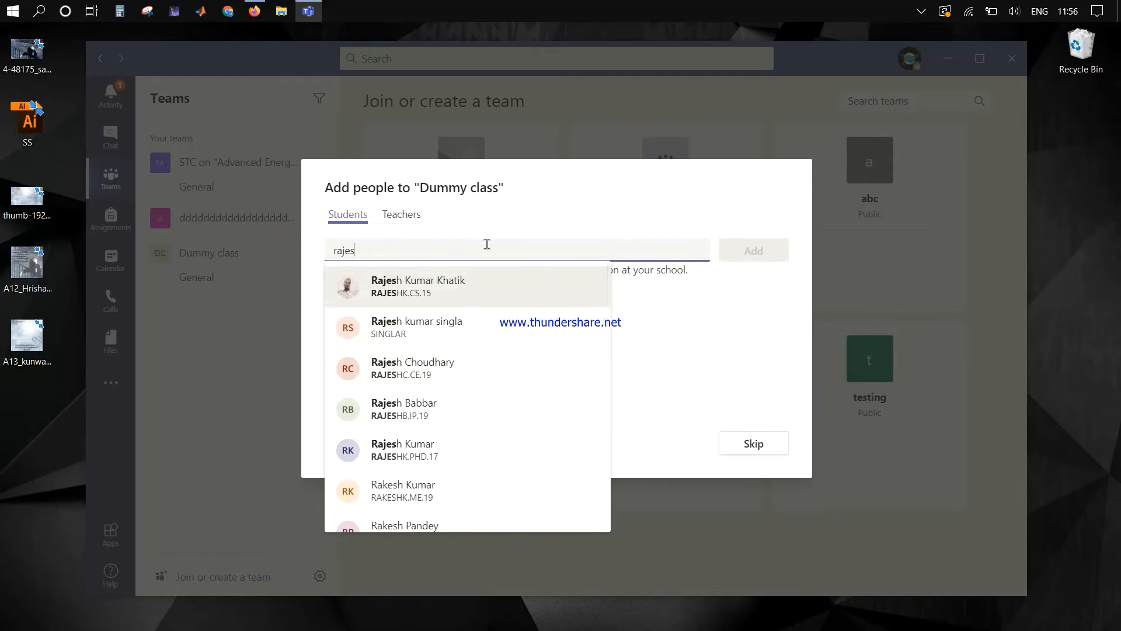
left_click(431, 445)
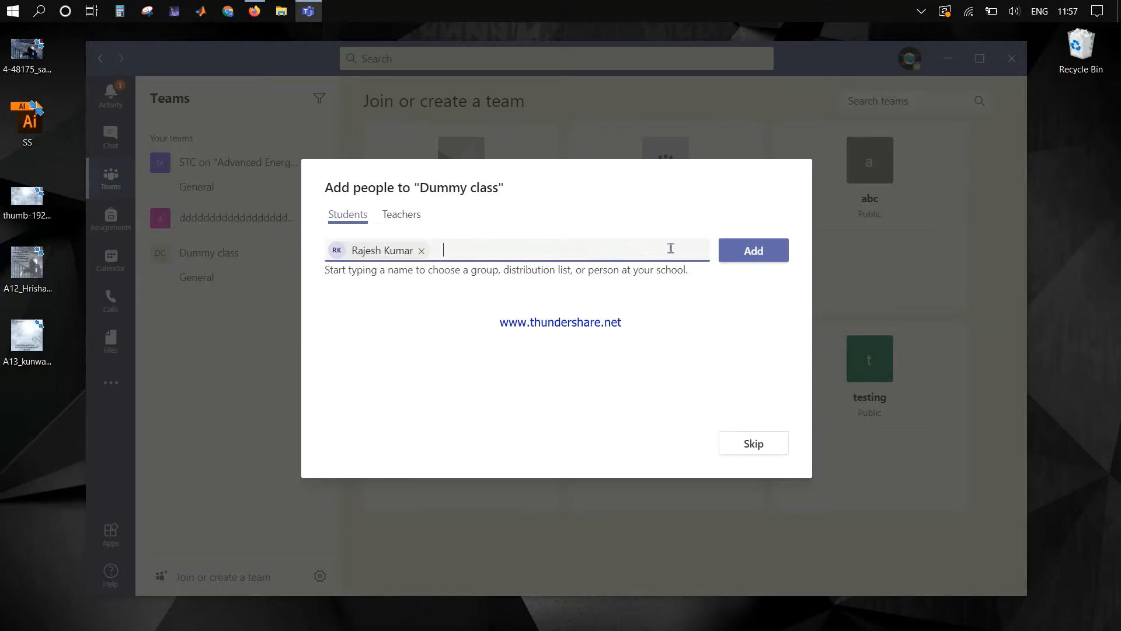
left_click(758, 251)
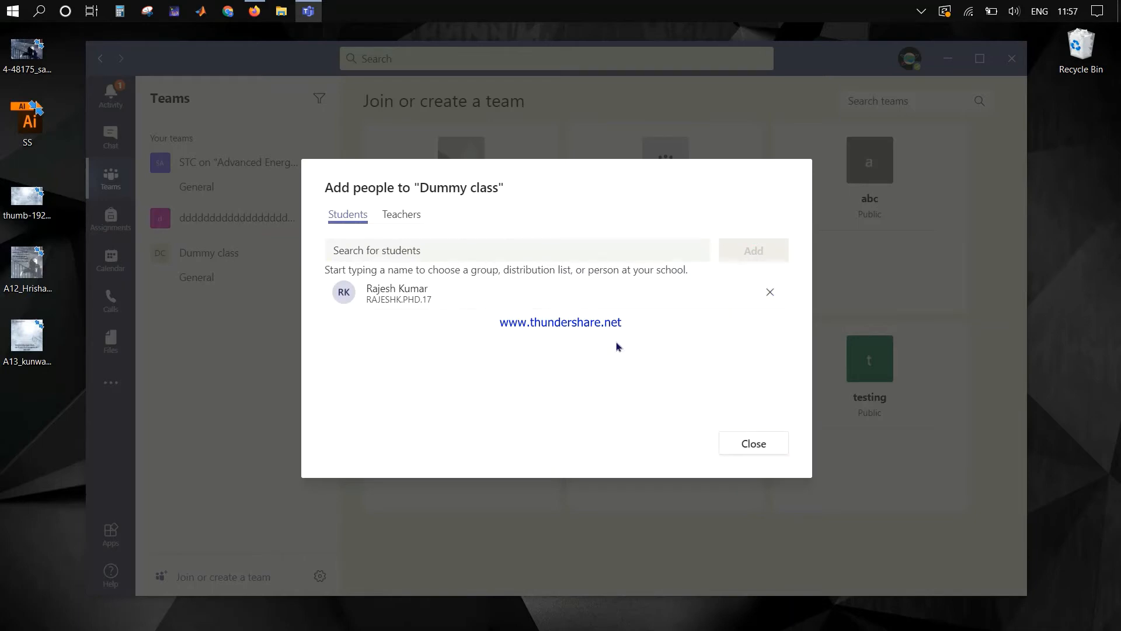
left_click(750, 444)
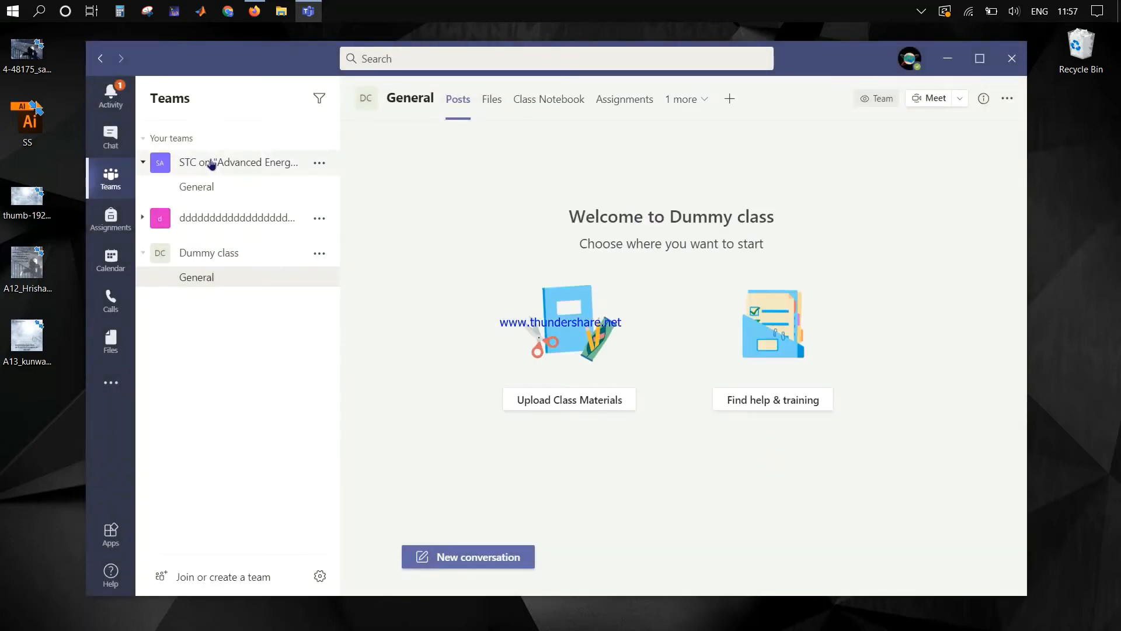
Step: Open Manage team for Dummy class and check the student's role, leaving it as Member
left_click(198, 261)
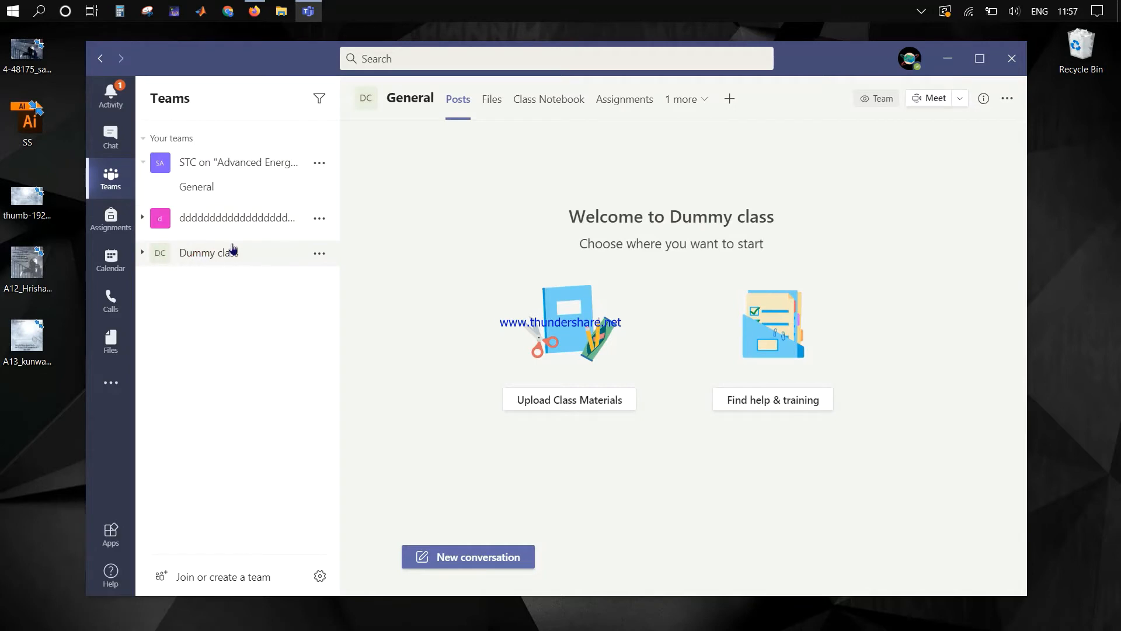
left_click(318, 255)
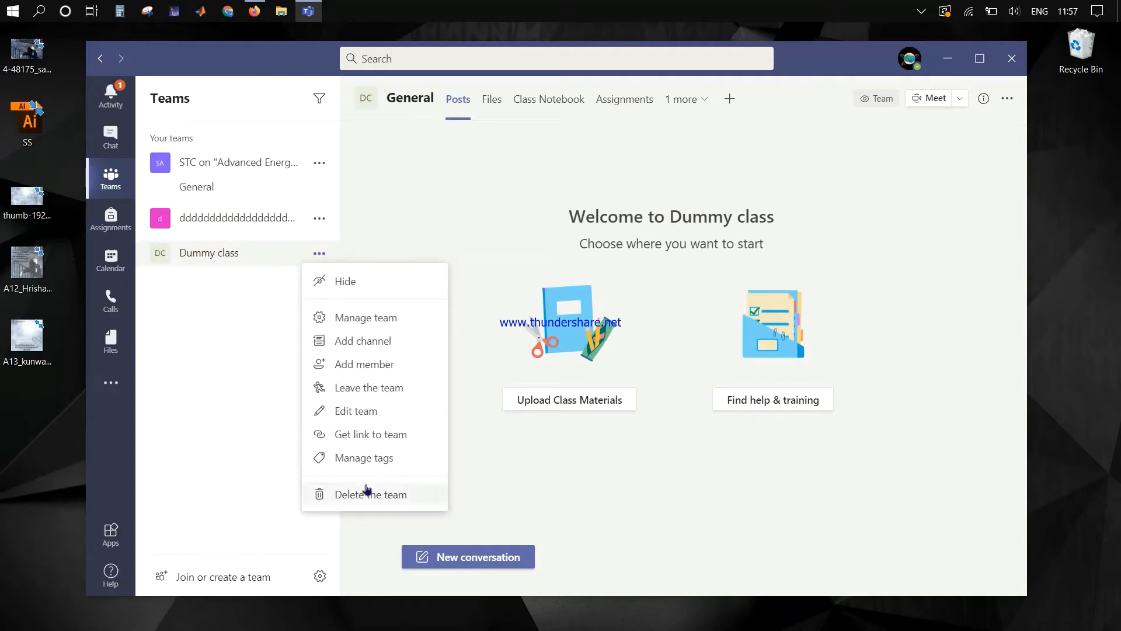
left_click(373, 320)
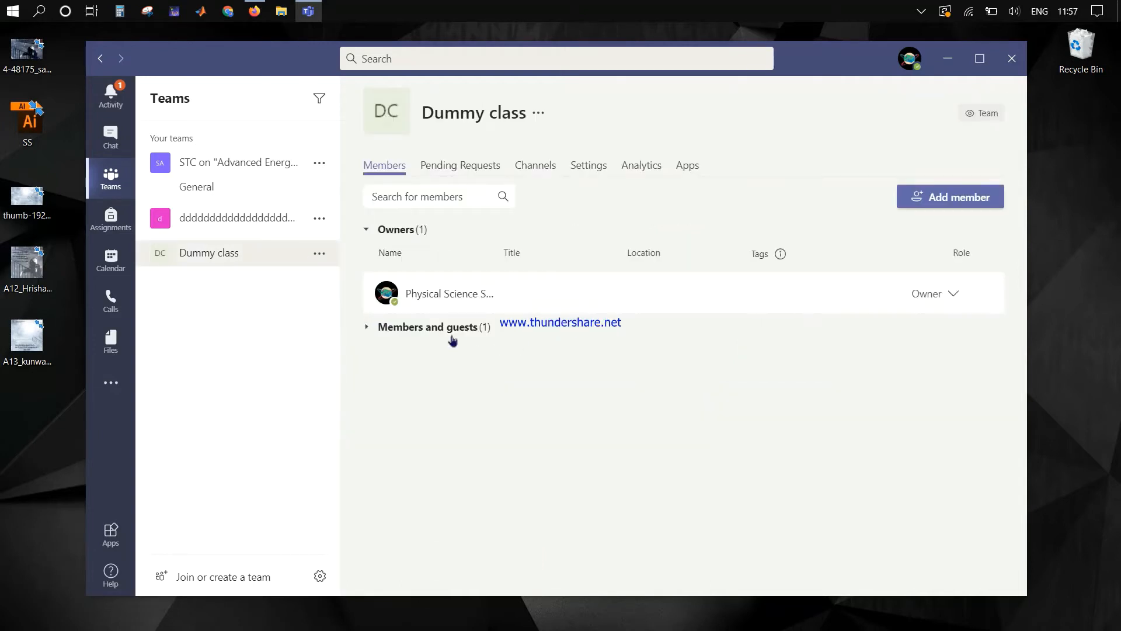
left_click(436, 329)
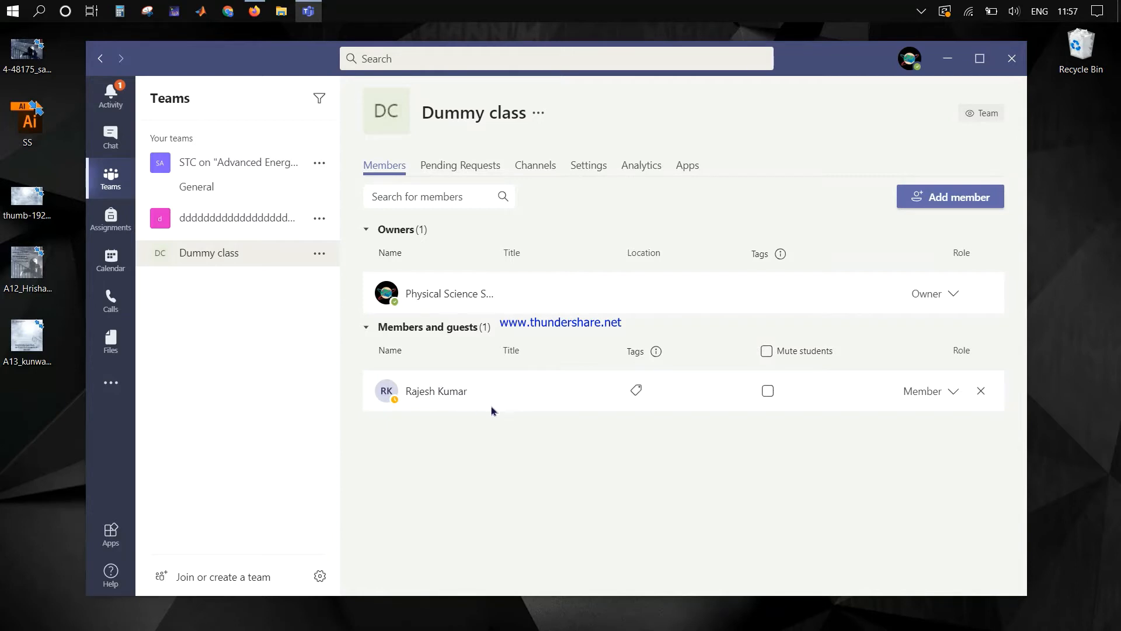
left_click(946, 398)
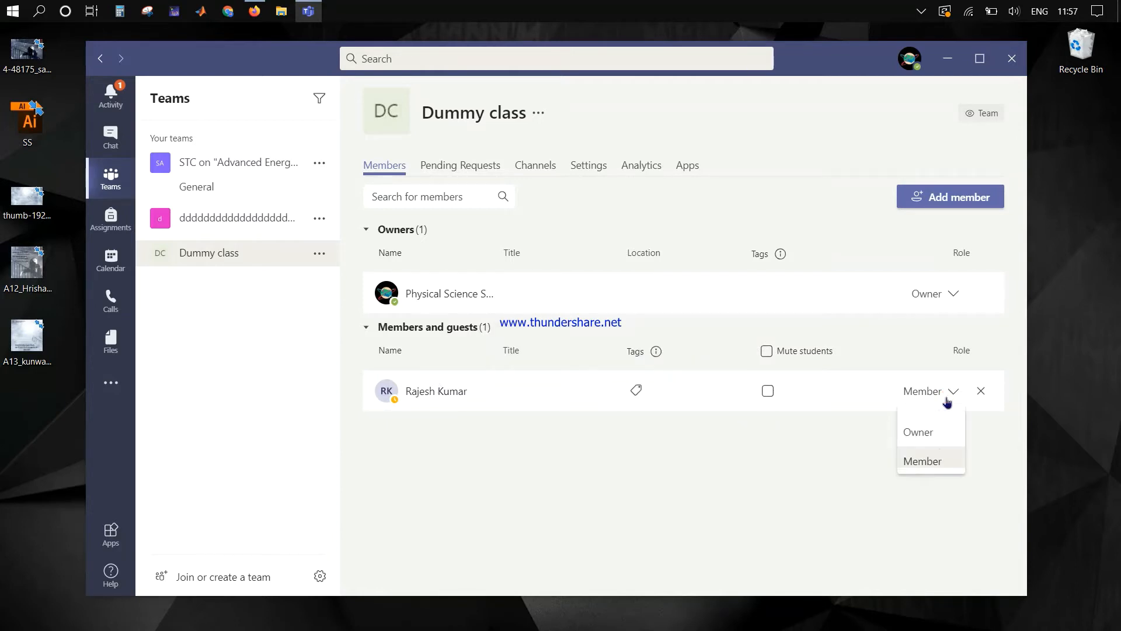
left_click(797, 492)
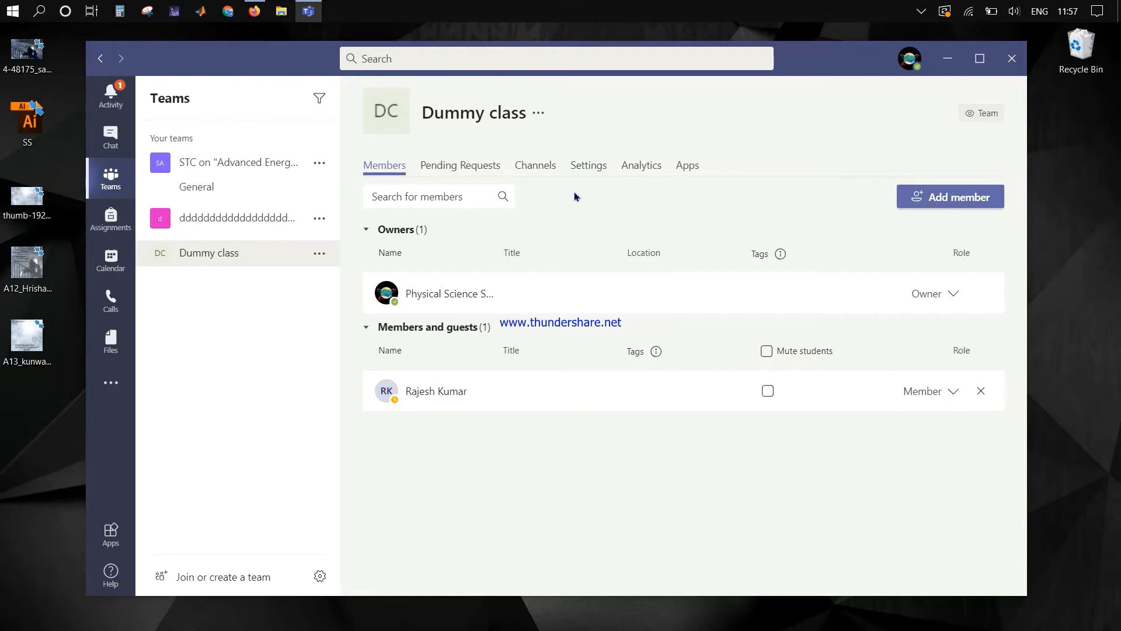
Step: View the Pending Requests, Settings, Analytics and Apps tabs, then return to Members
left_click(465, 170)
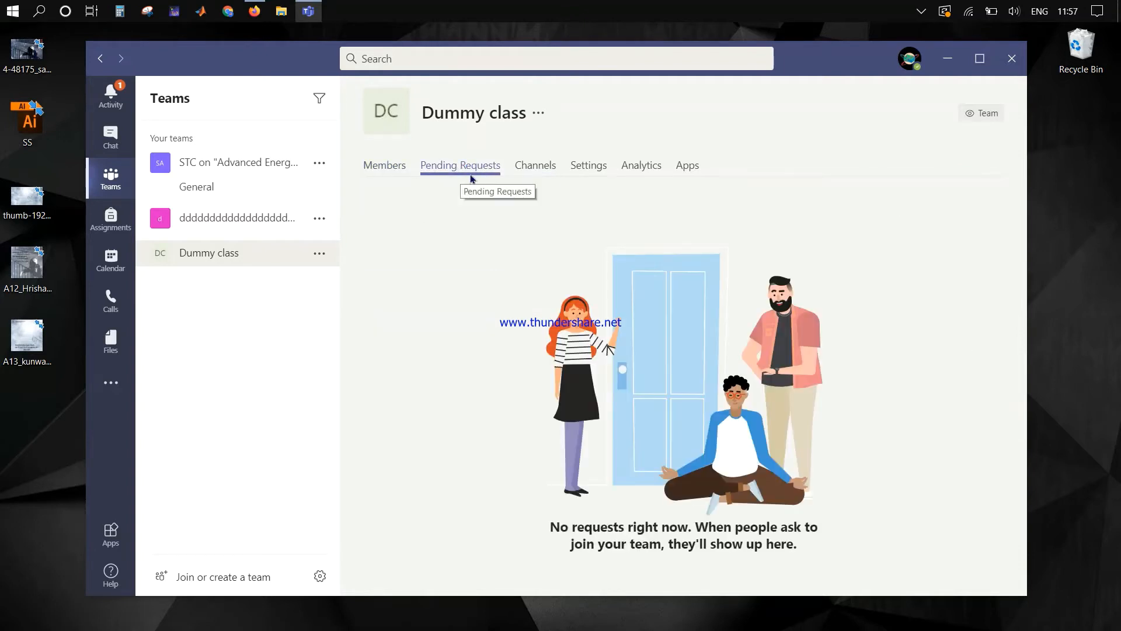
left_click(588, 170)
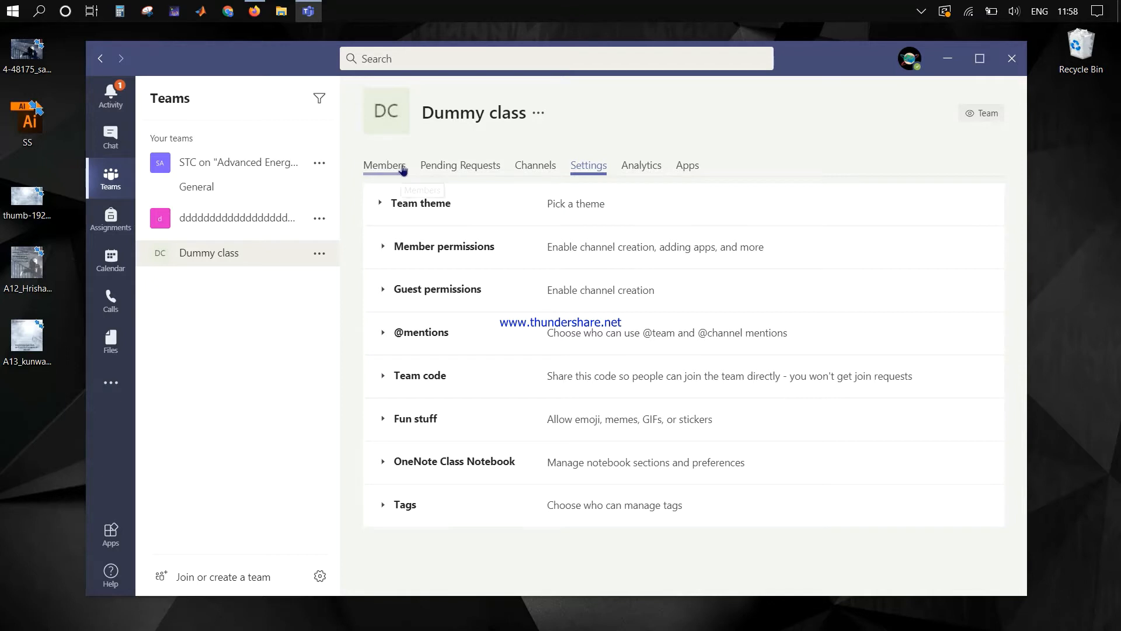
left_click(644, 167)
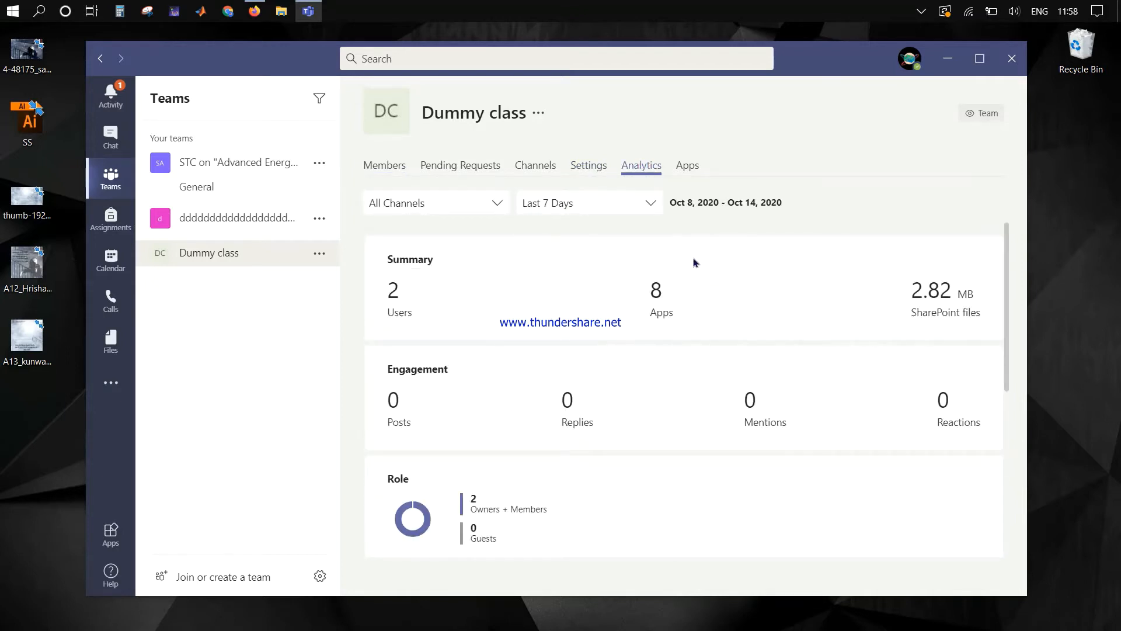
left_click(684, 169)
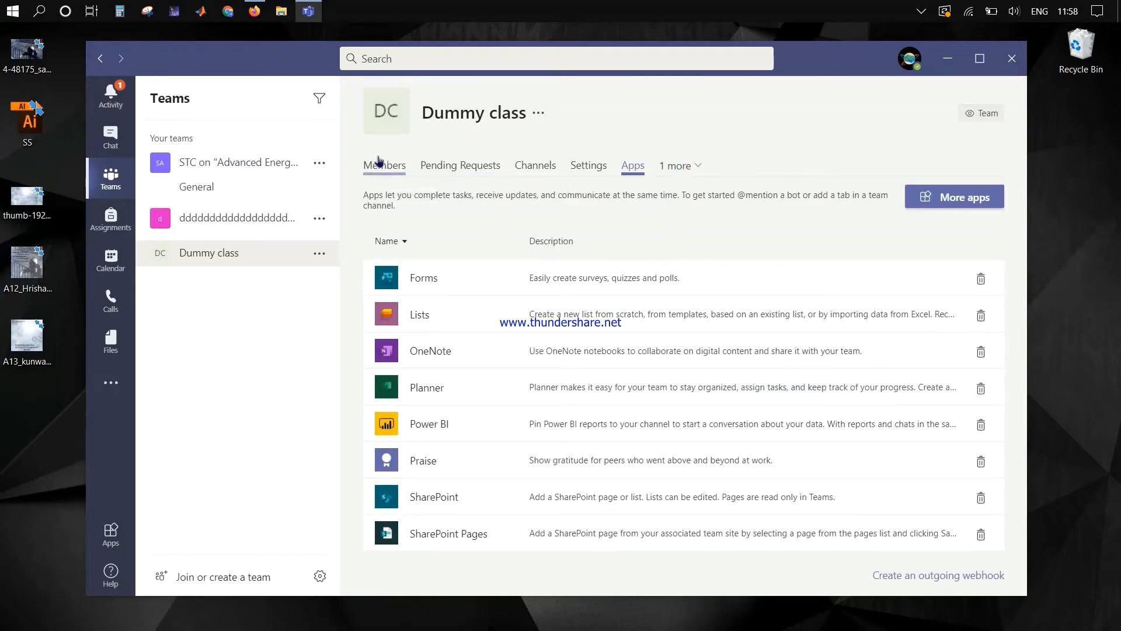
left_click(386, 173)
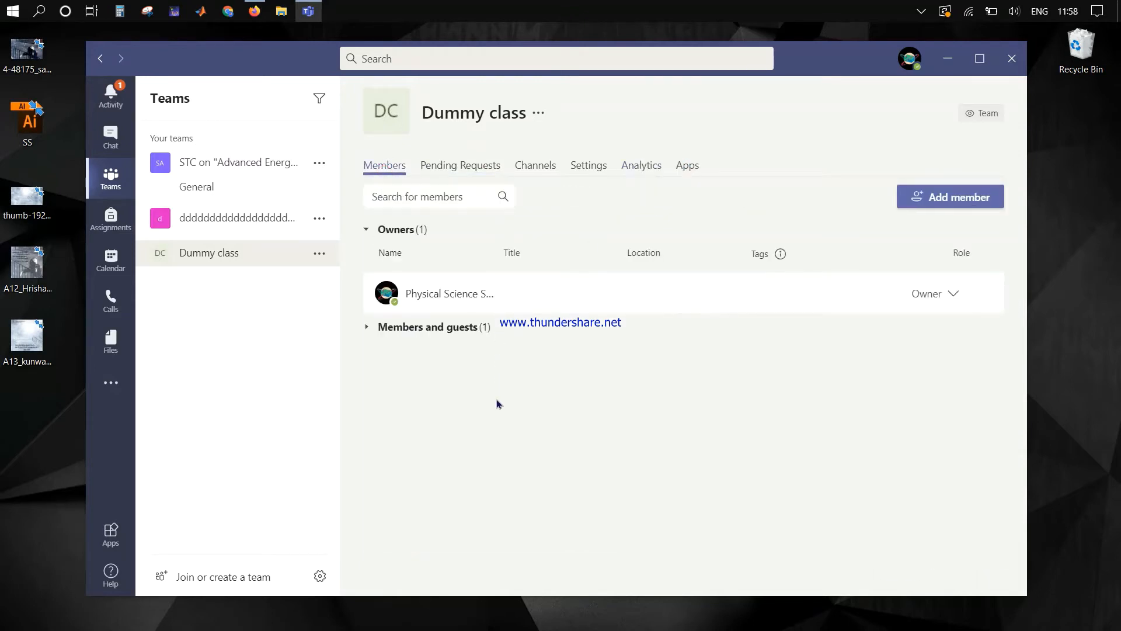
Step: Toggle Mute students on then off in Members and guests, then open the team's ••• menu
left_click(369, 329)
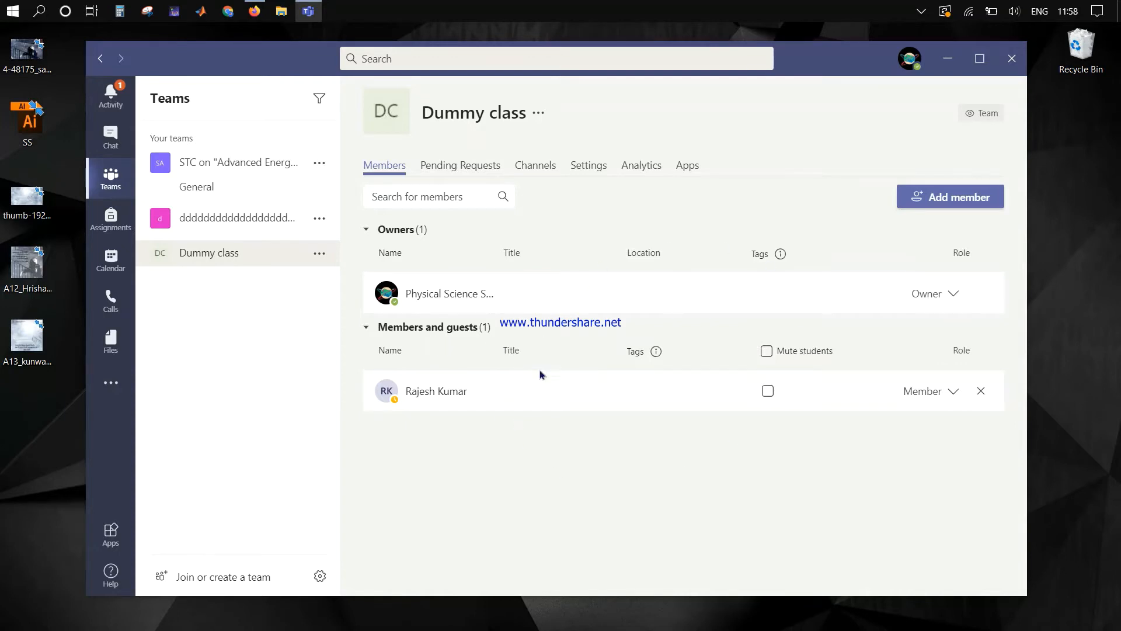
left_click(933, 392)
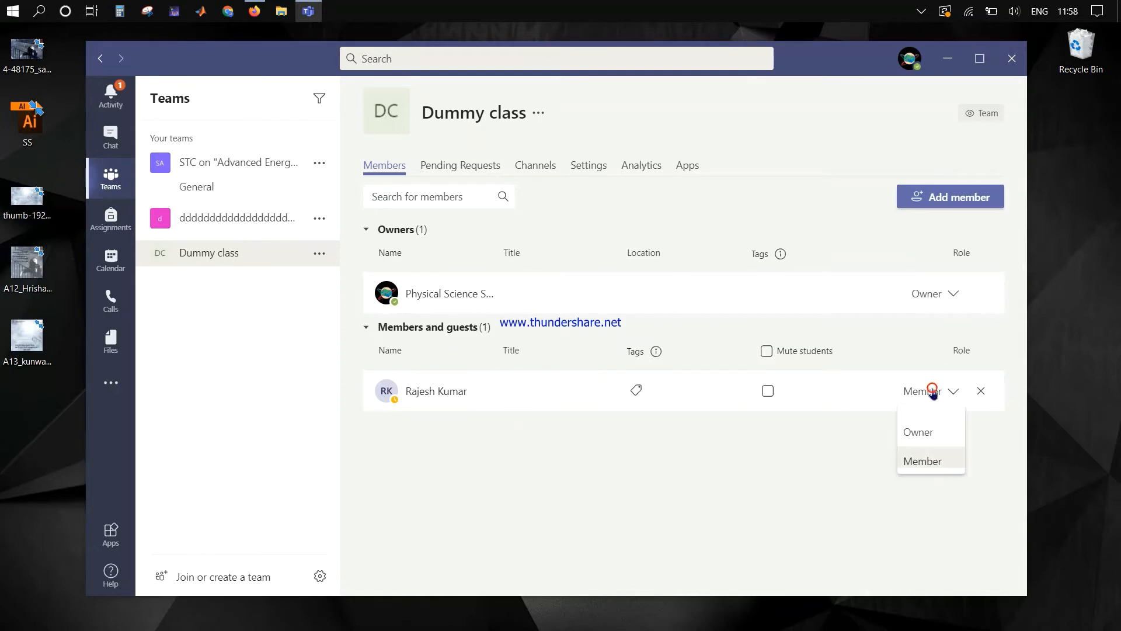
left_click(766, 351)
left_click(768, 353)
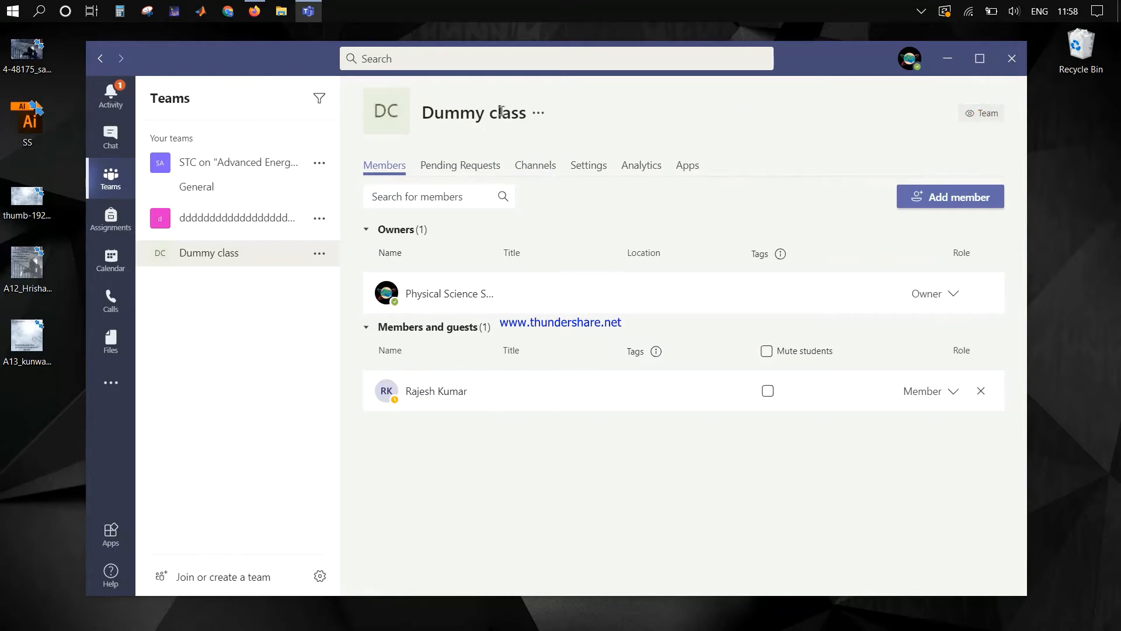
left_click(540, 113)
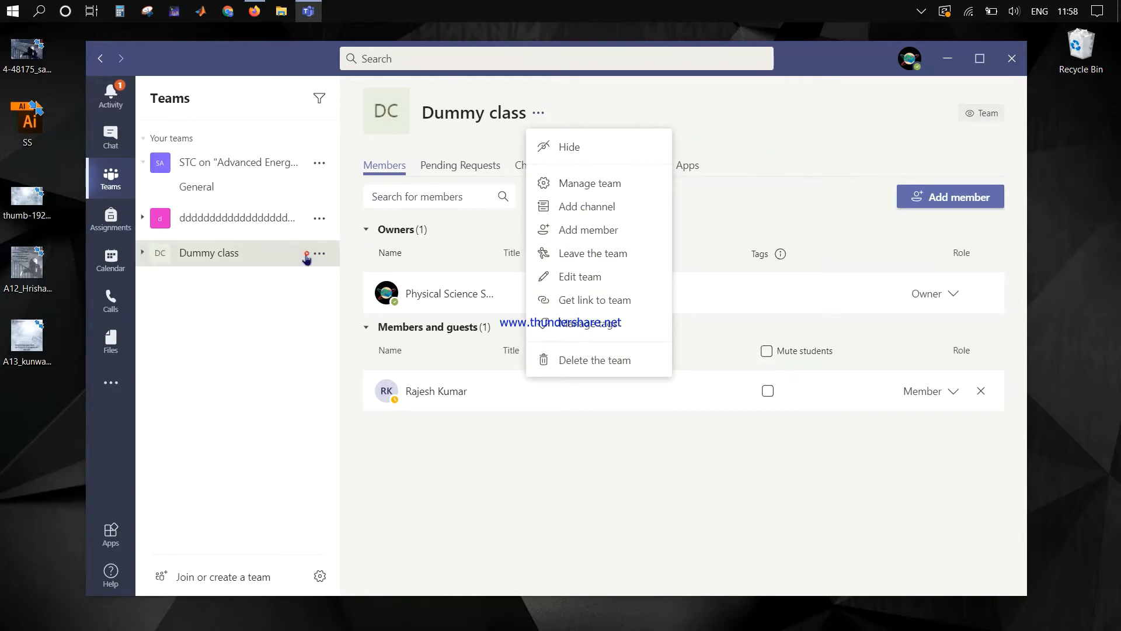
Step: Open the General channel, then start adding a new channel and cancel it
left_click(307, 258)
left_click(318, 253)
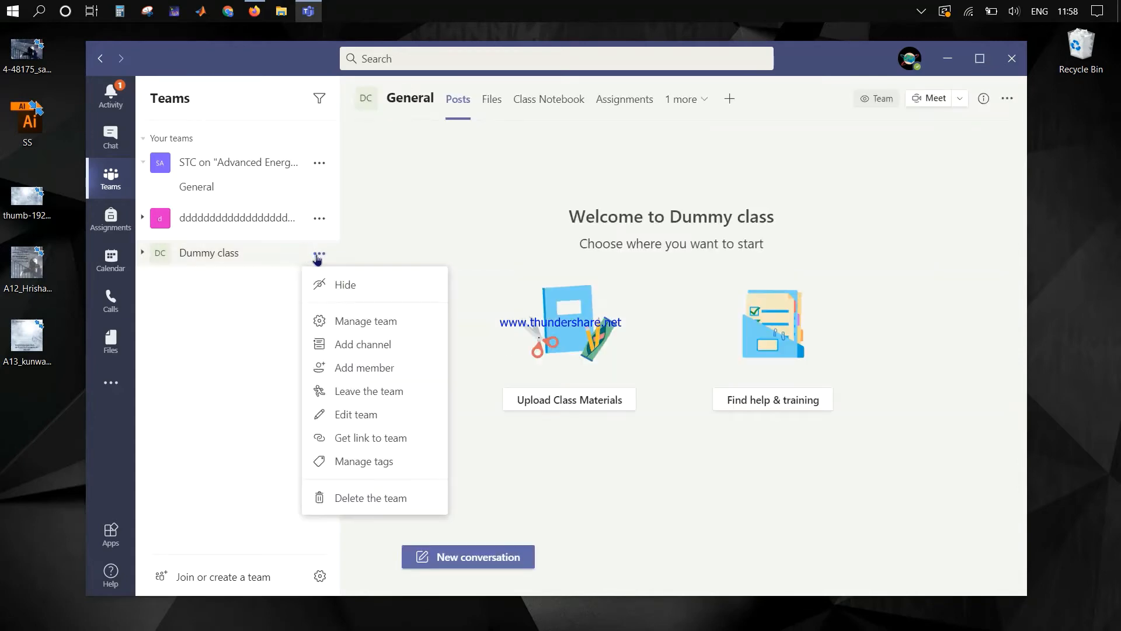
left_click(382, 345)
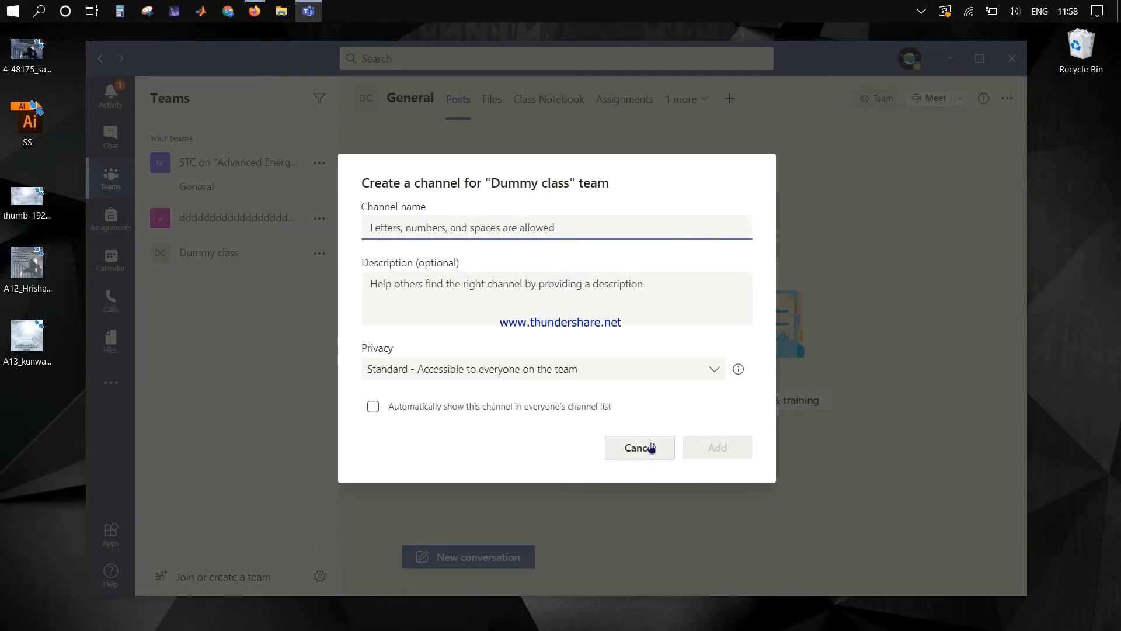
left_click(651, 447)
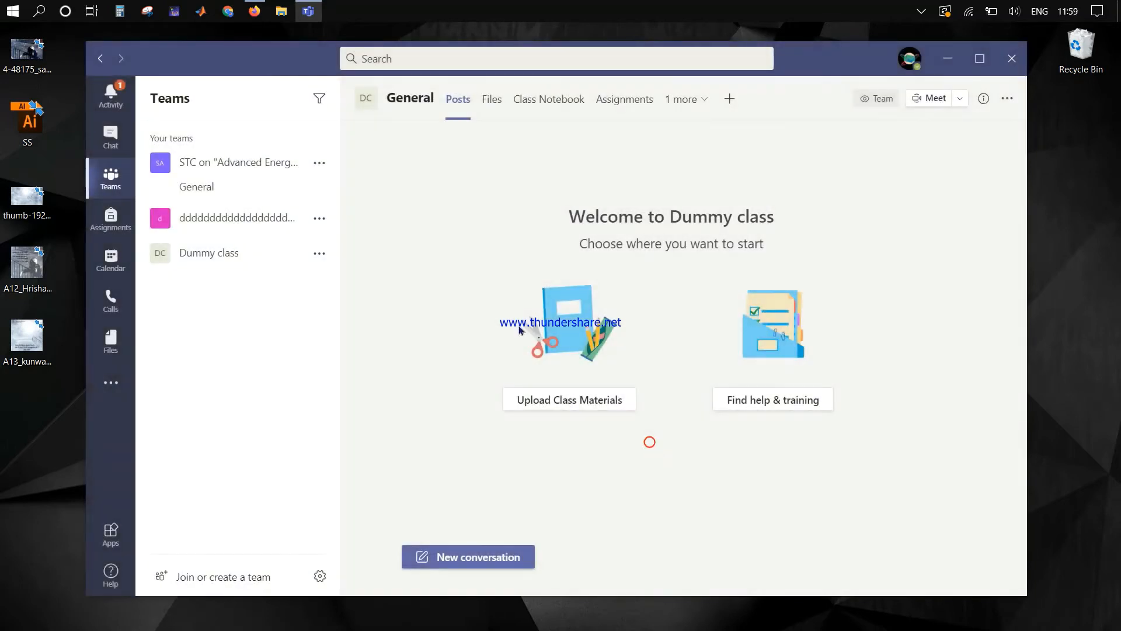
Step: Show the Dummy class team link and close it without copying
left_click(325, 251)
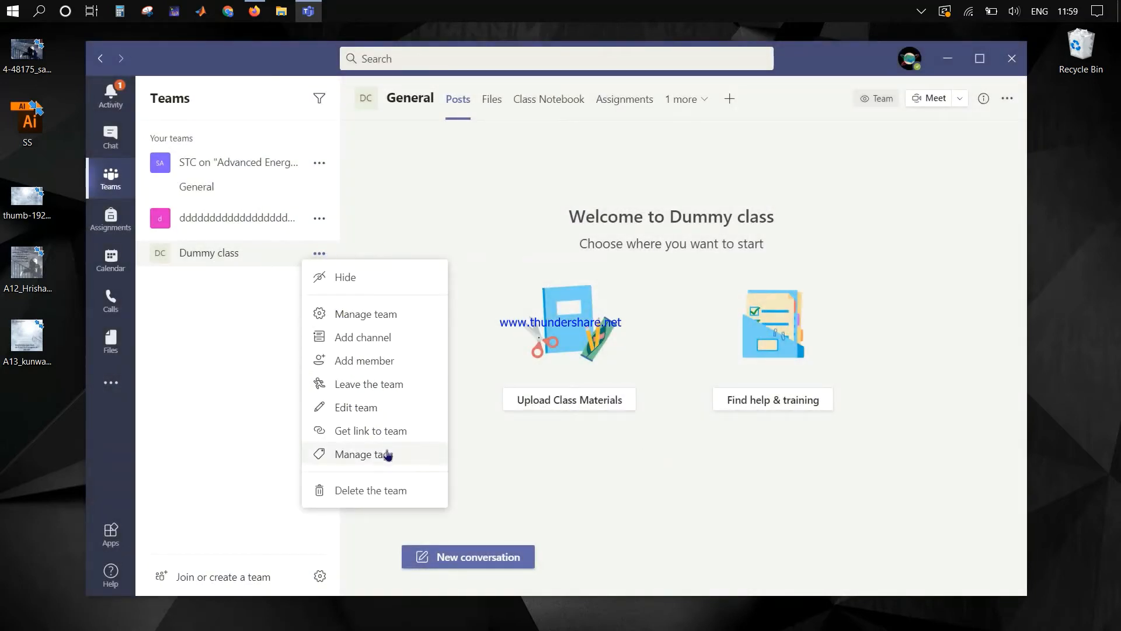
left_click(394, 432)
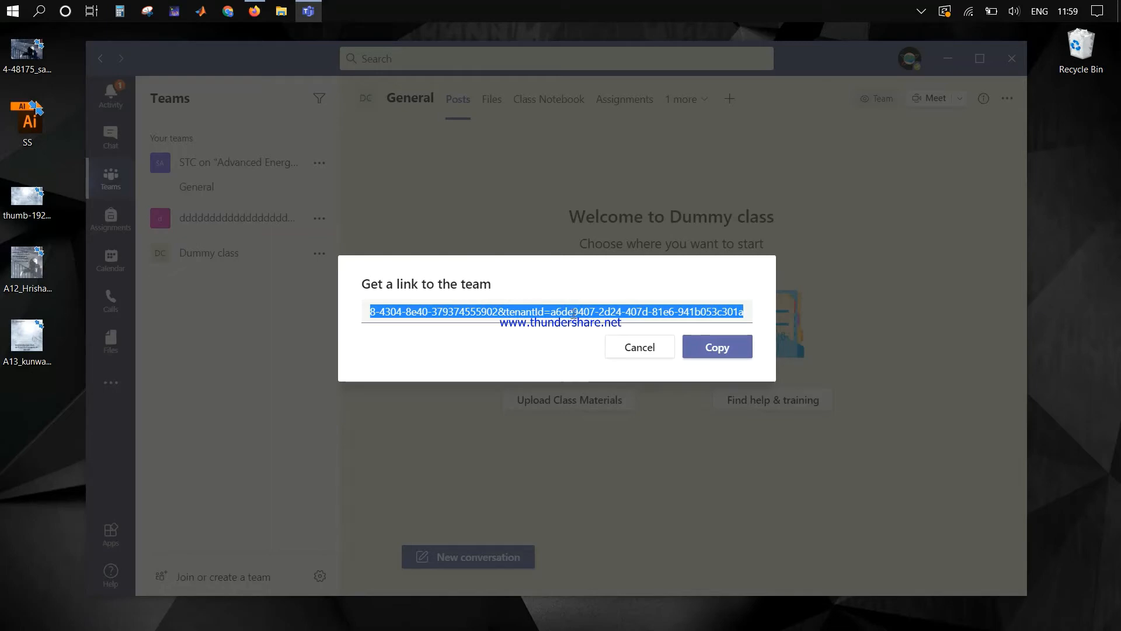
left_click(652, 355)
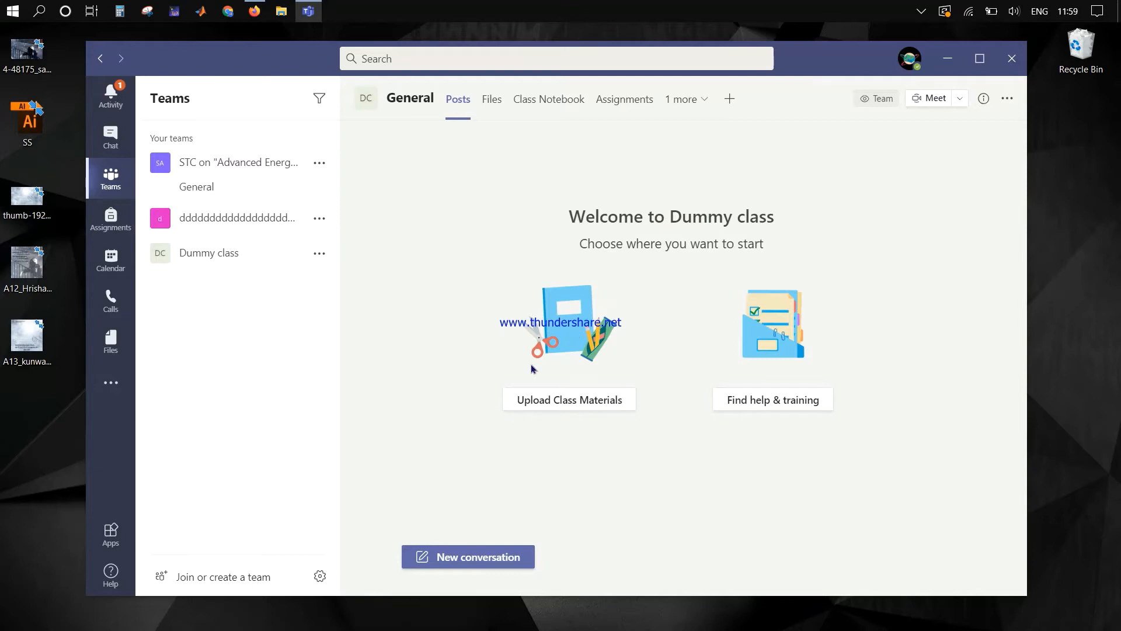
Step: Upload A13_kunwar_Artboard_Artboard .png to the Dummy class General files and open Class Materials
left_click(584, 404)
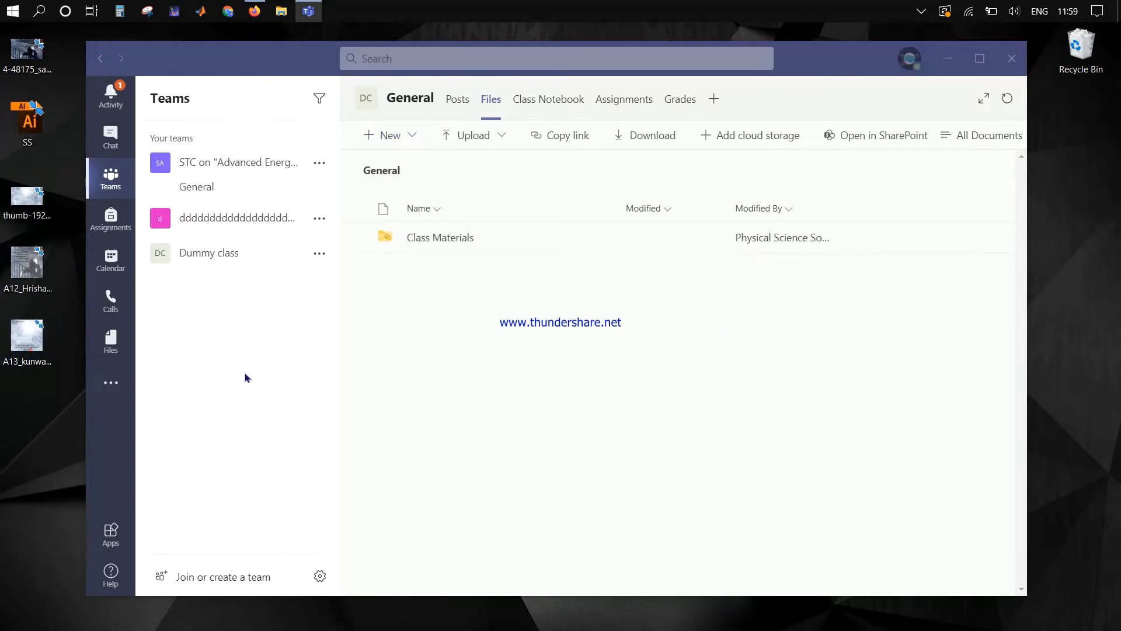
left_click_drag(245, 378, 582, 403)
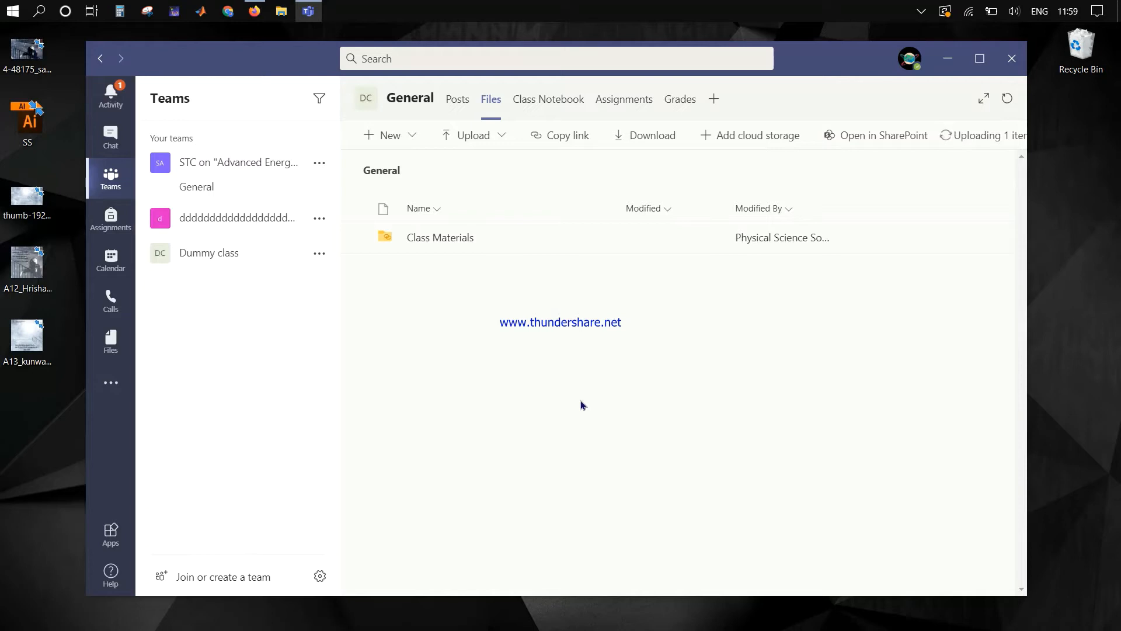
double_click(500, 234)
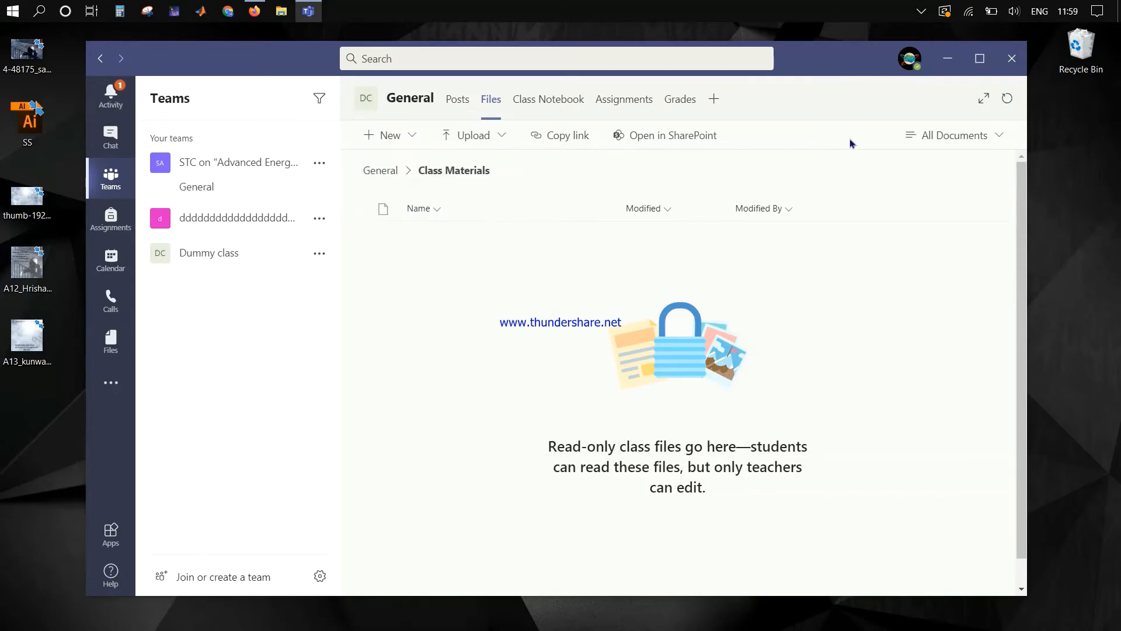
Step: Open the Dummy class Class Notebook setup page
left_click(516, 105)
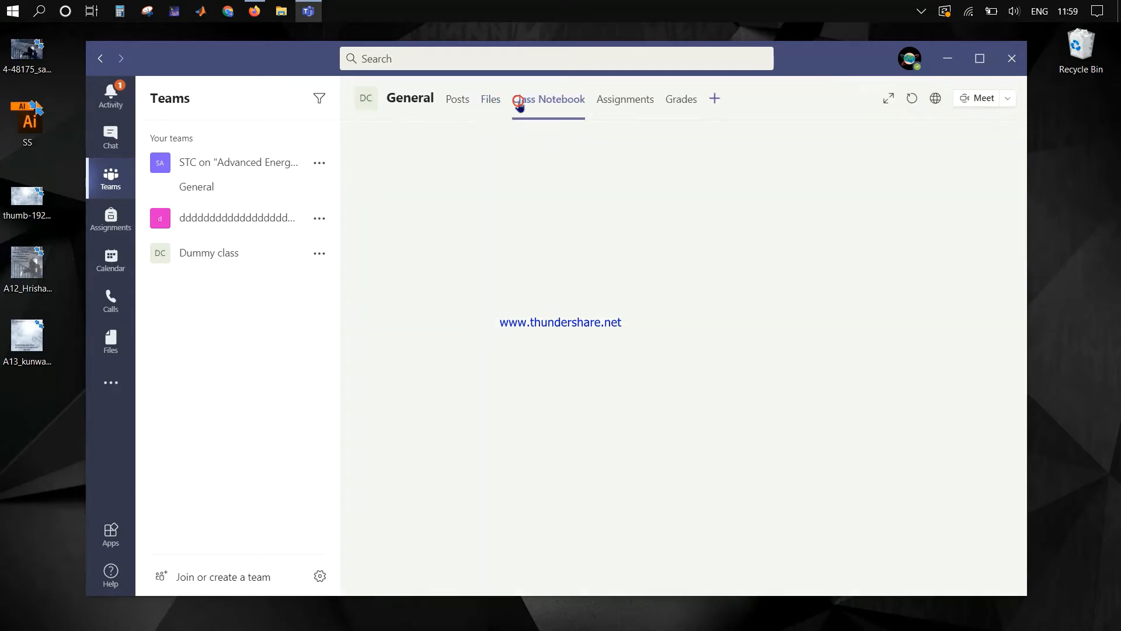
left_click(497, 105)
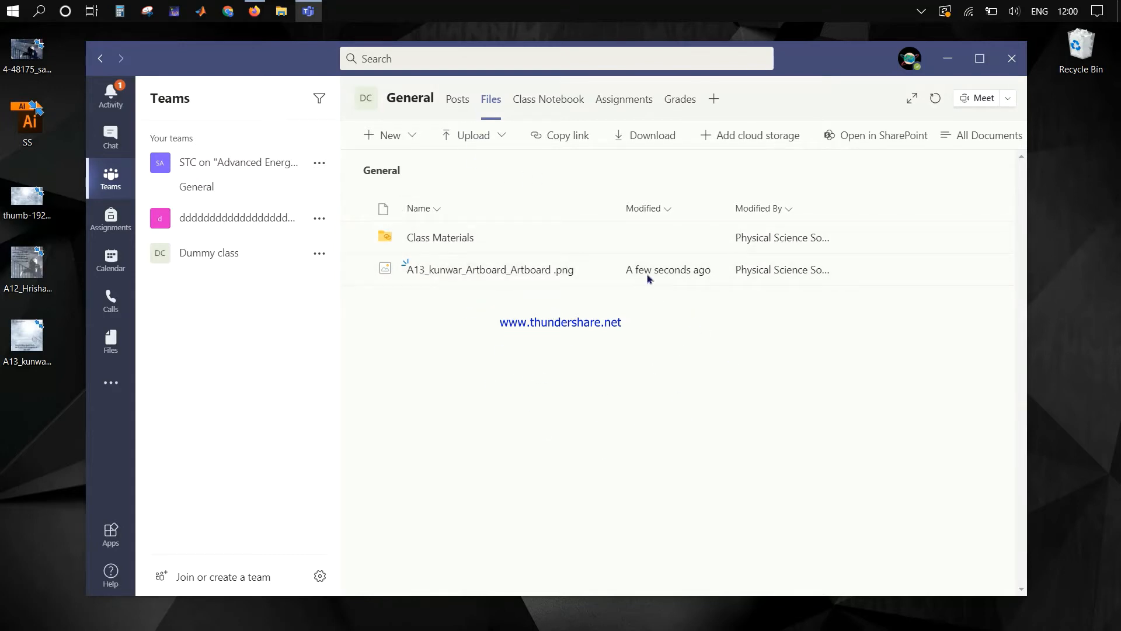
left_click(558, 111)
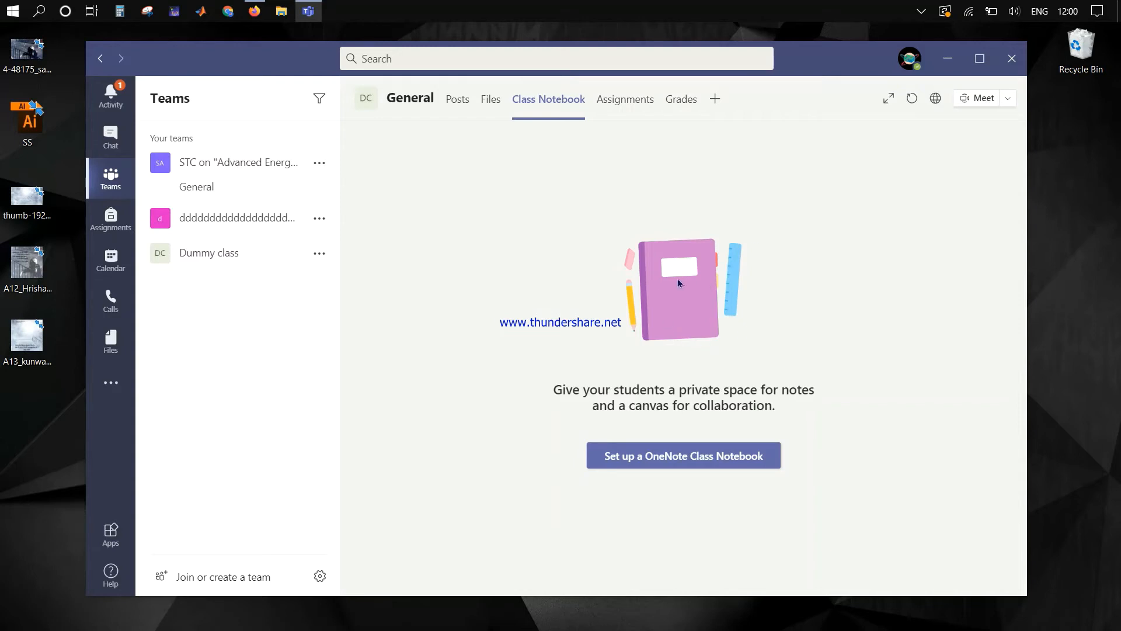
Step: Create a blank class notebook with Handouts, Class Notes, Homework and Quizzes sections, then go to Assignments
left_click(638, 465)
left_click(681, 488)
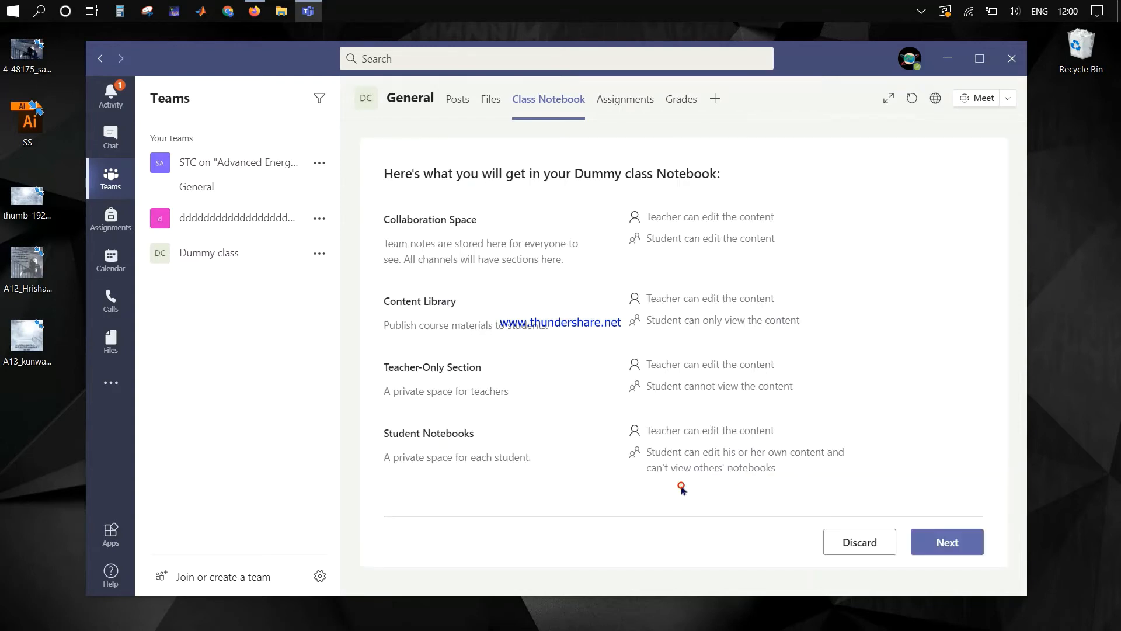
left_click(950, 541)
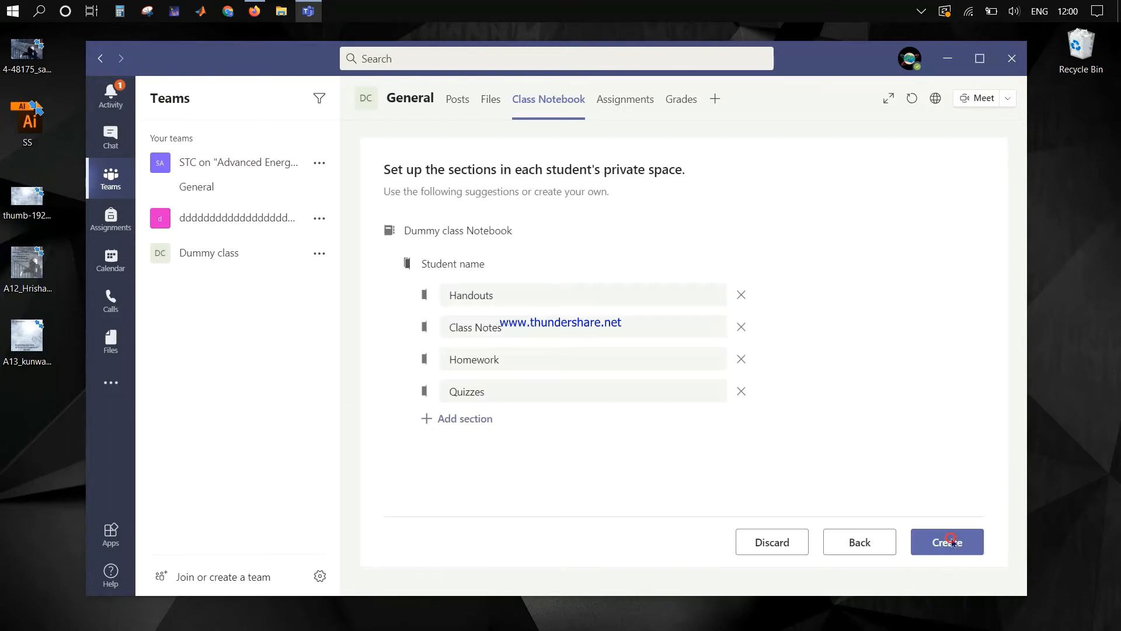
left_click(952, 542)
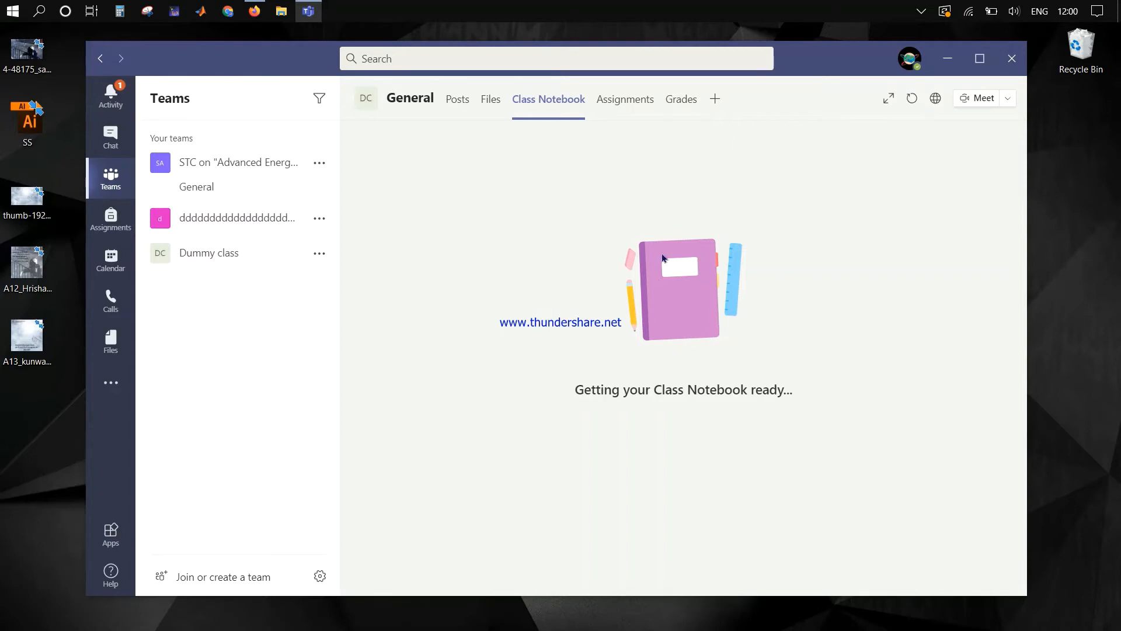
left_click(618, 105)
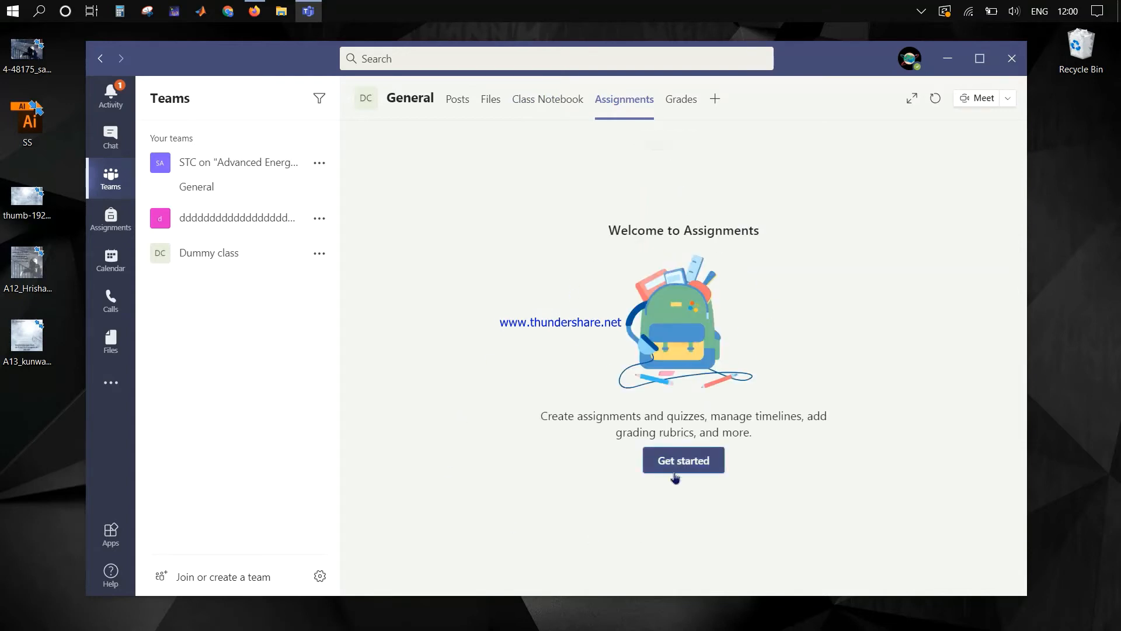
Step: Get started with Assignments, view the Create options and empty Grades, then return to Class Notebook
left_click(706, 461)
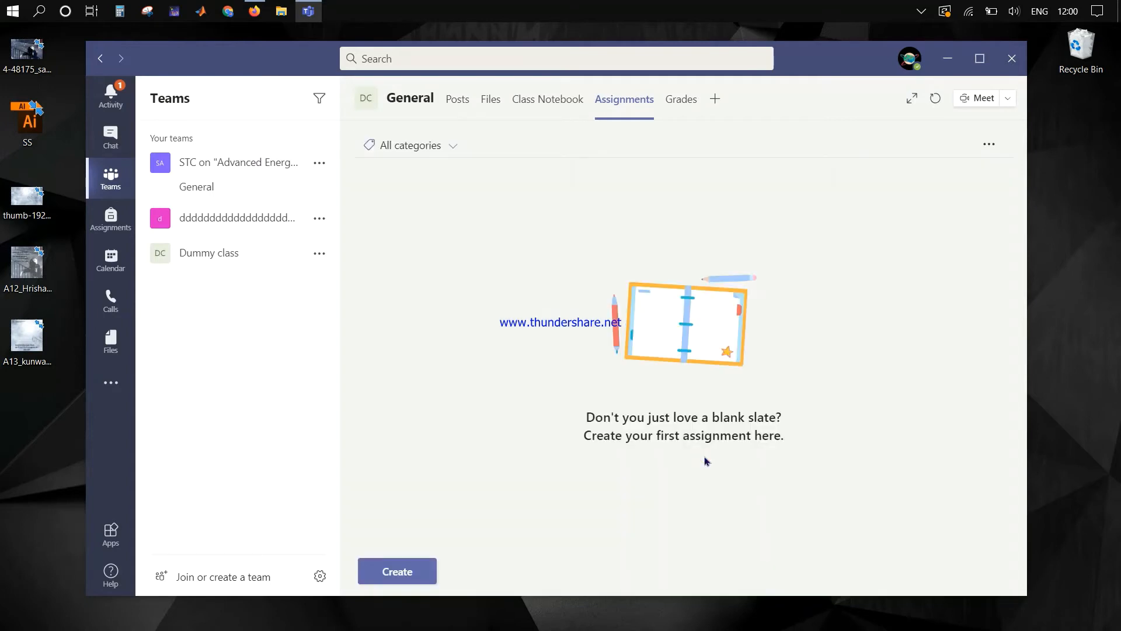
left_click(401, 575)
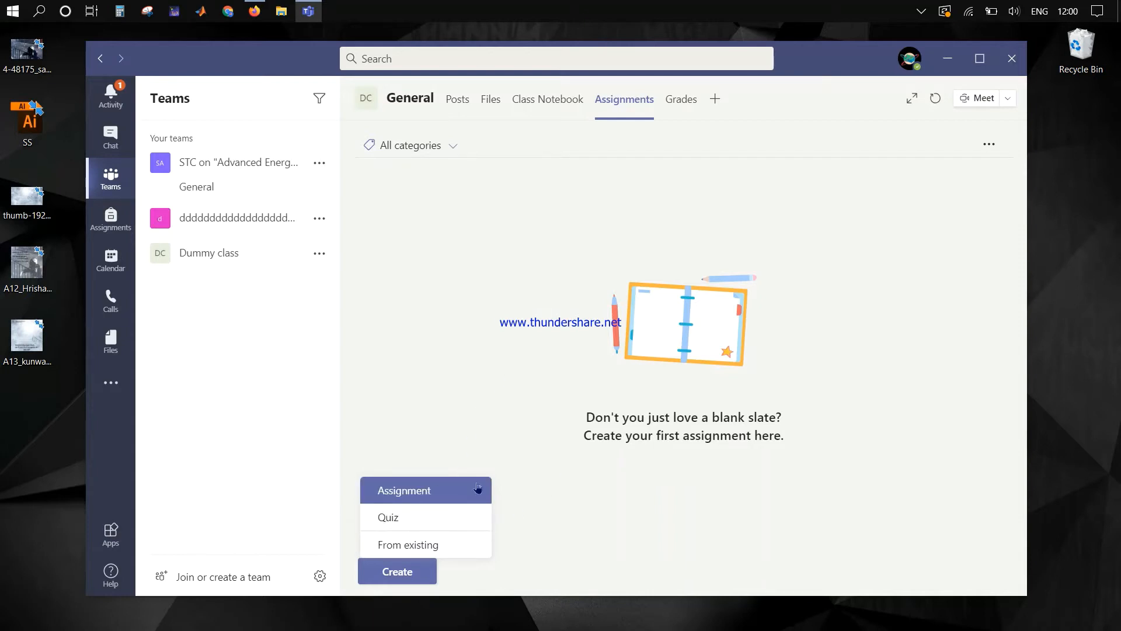
left_click(677, 103)
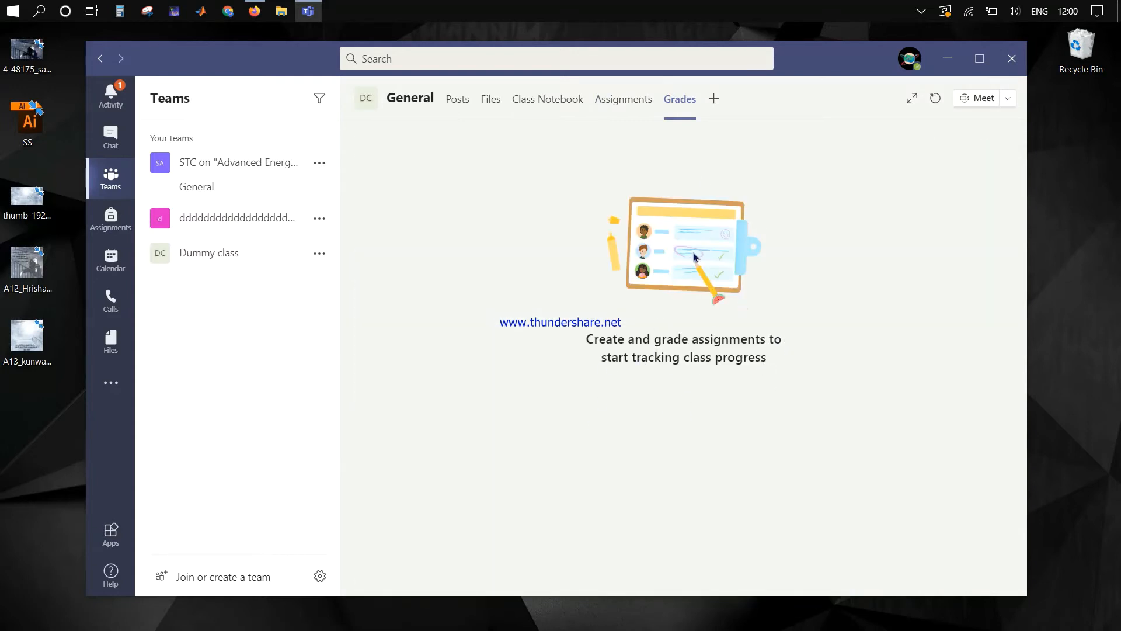
left_click(624, 100)
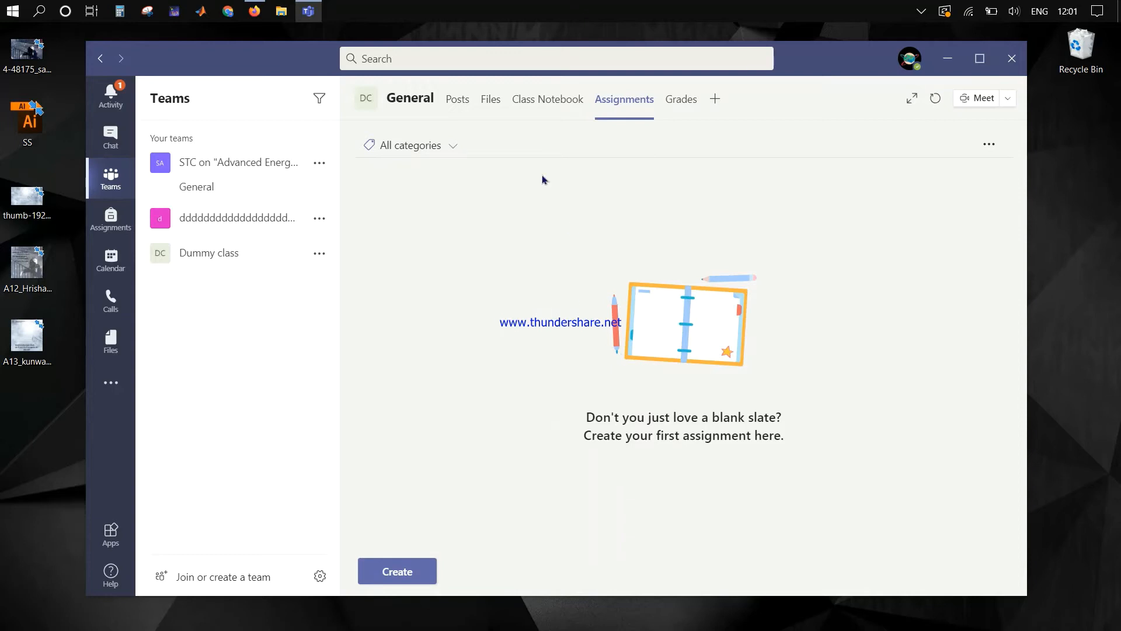
left_click(532, 101)
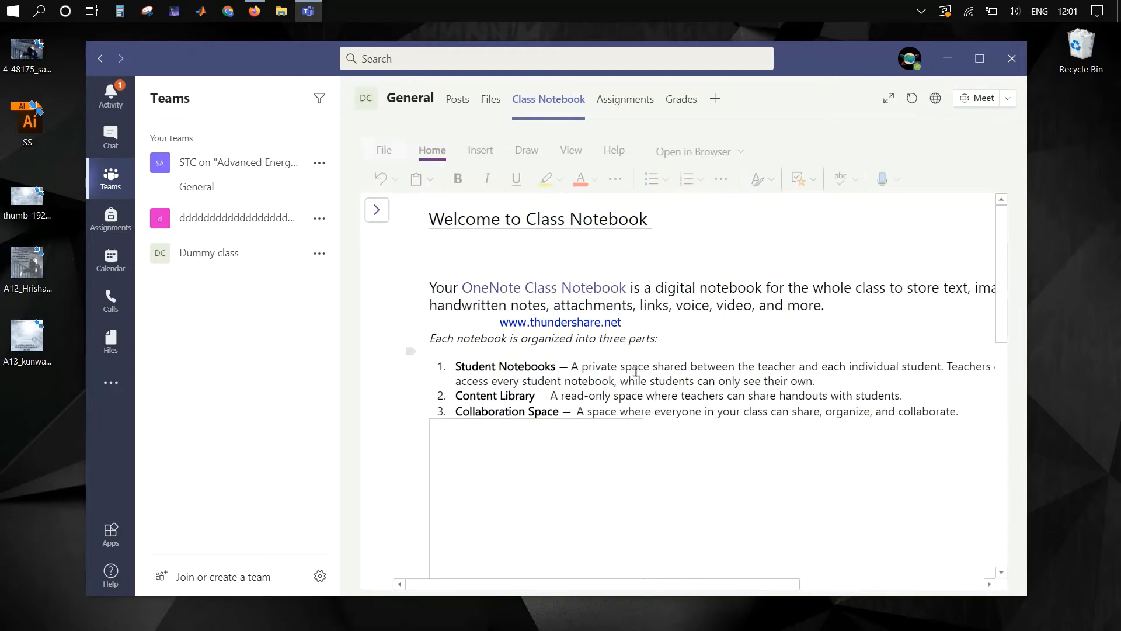
Step: Dismiss the Class Notebook privacy notice
scroll(632, 378, "down", 1)
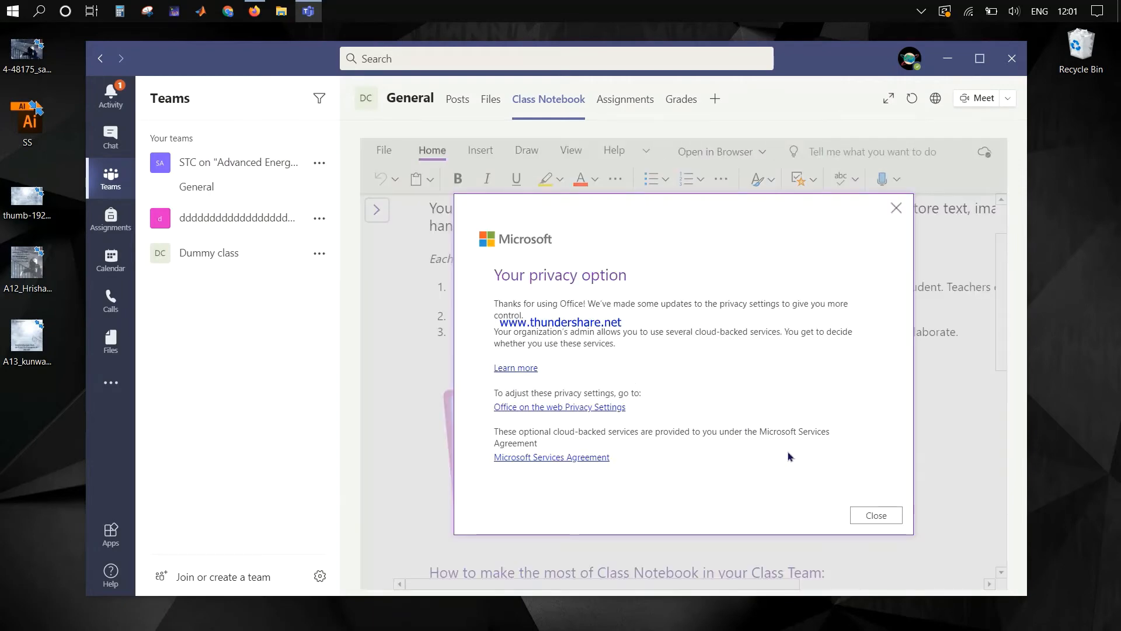
left_click(878, 515)
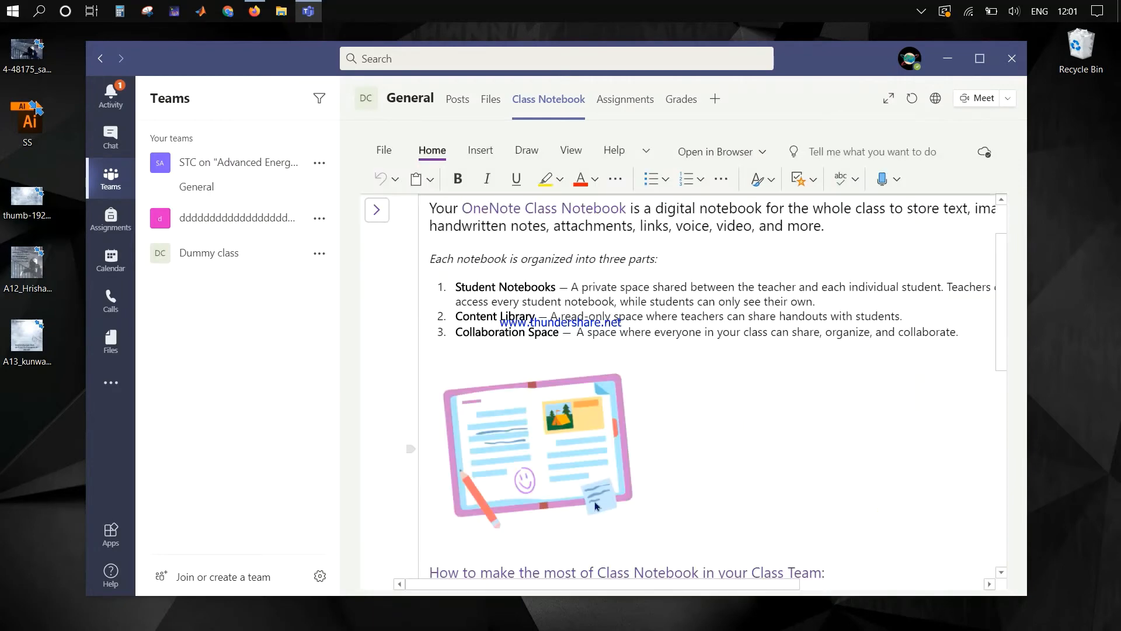
scroll(717, 410, "down", 5)
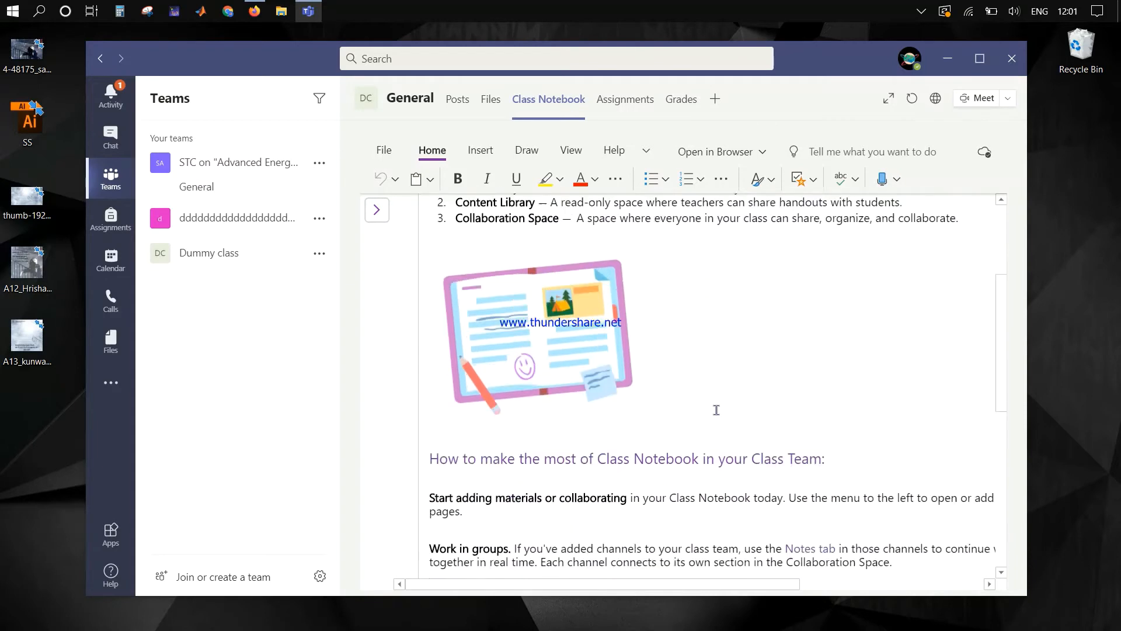
scroll(717, 410, "up", 5)
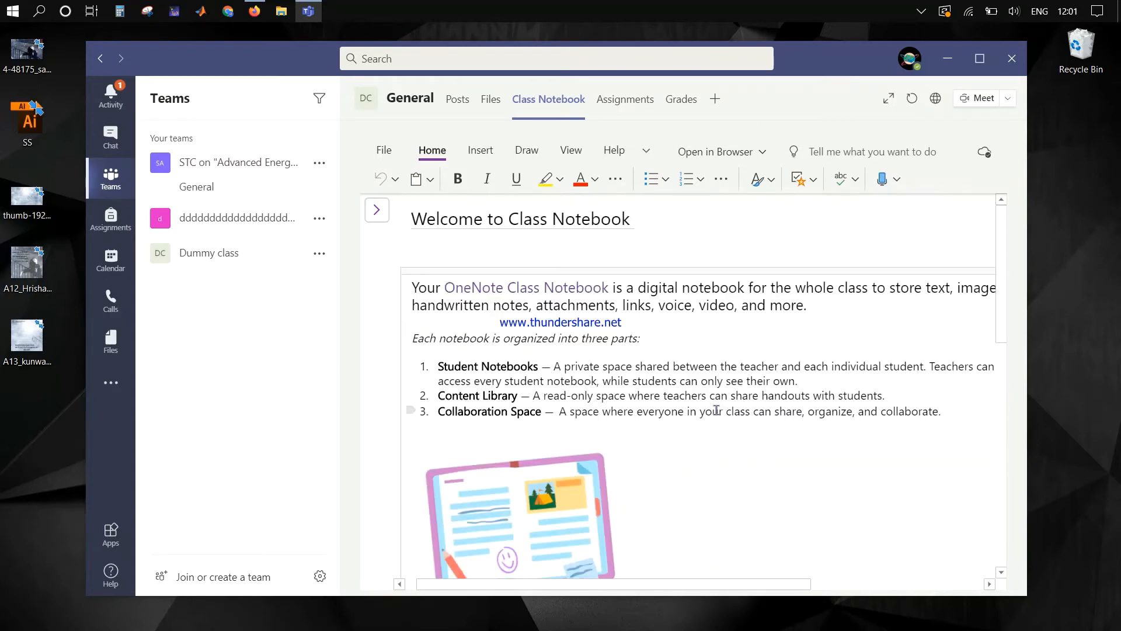
Step: Add the line 'Note down the notes here' below the welcome page's first paragraph
left_click(477, 260)
left_click(819, 314)
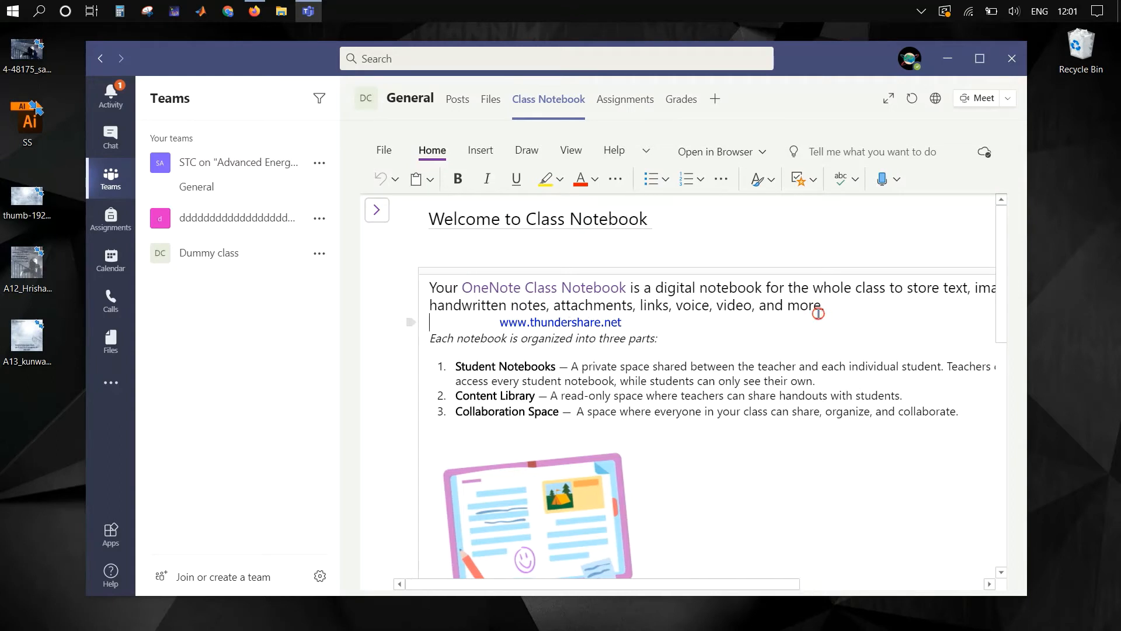
key("Return")
key("Return")
key("Return")
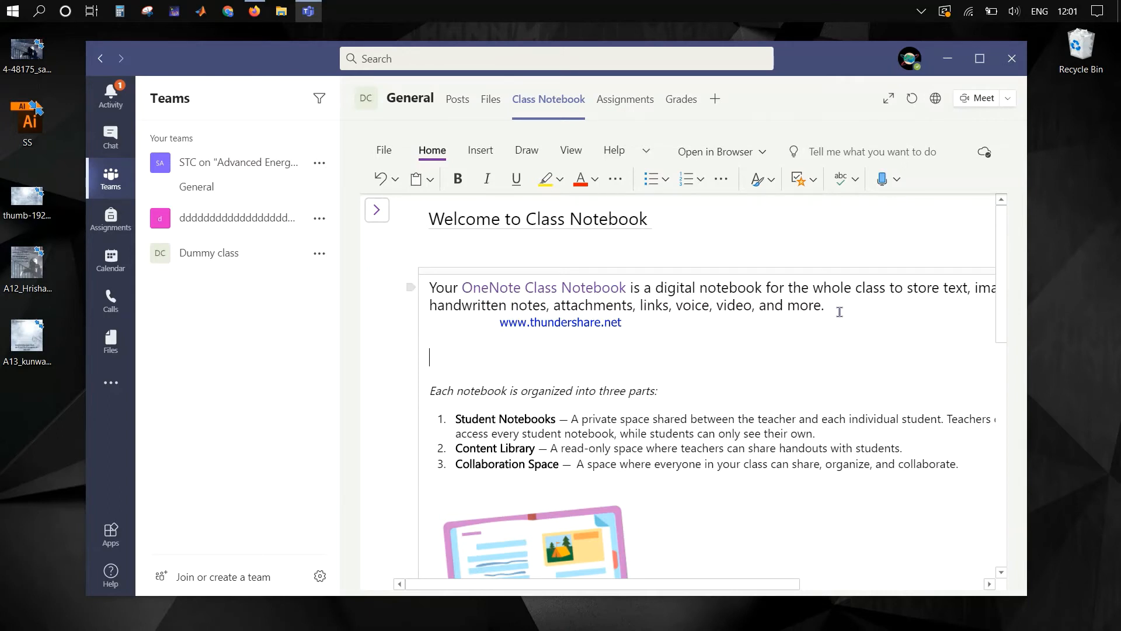
type("Note down the ote")
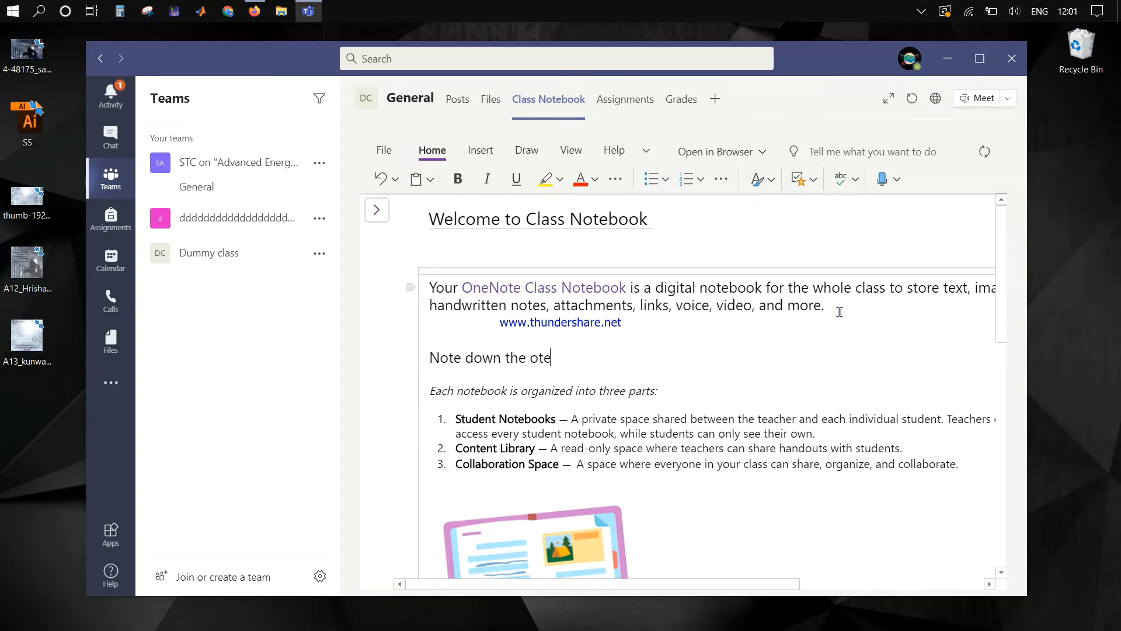
type("s here")
type("n")
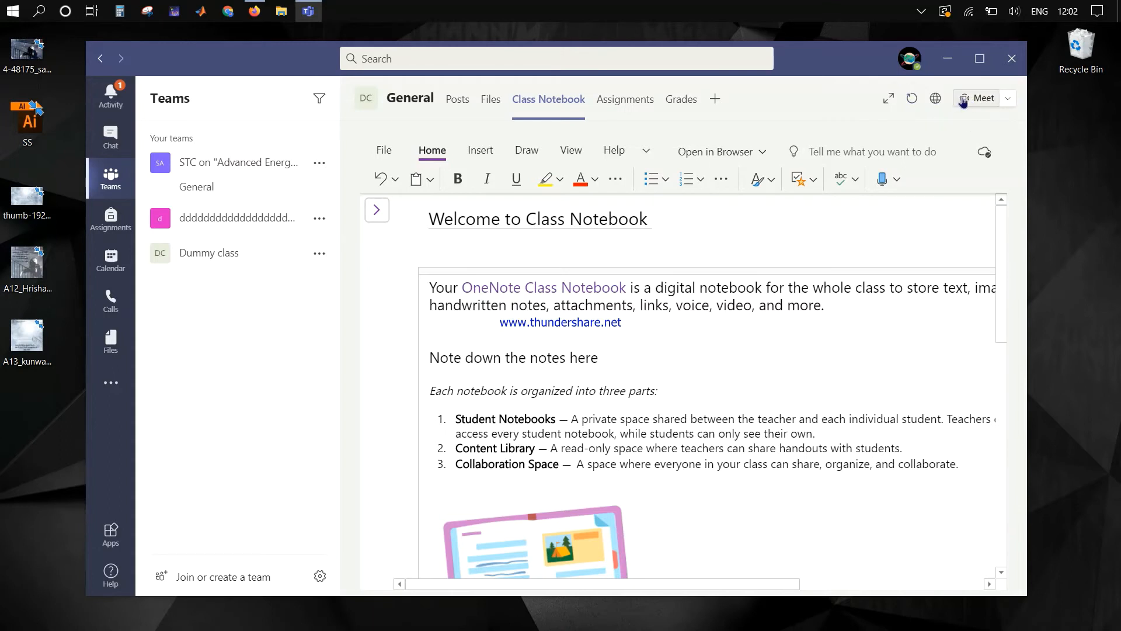
Step: Start scheduling a new channel meeting titled 'class one'
left_click(1008, 100)
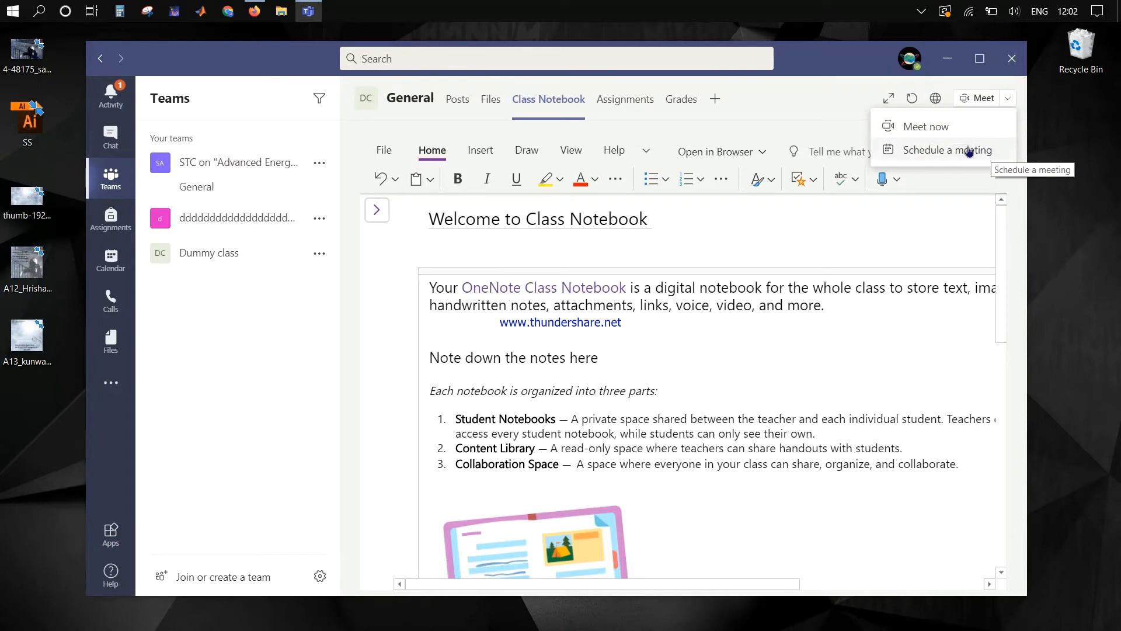
left_click(967, 153)
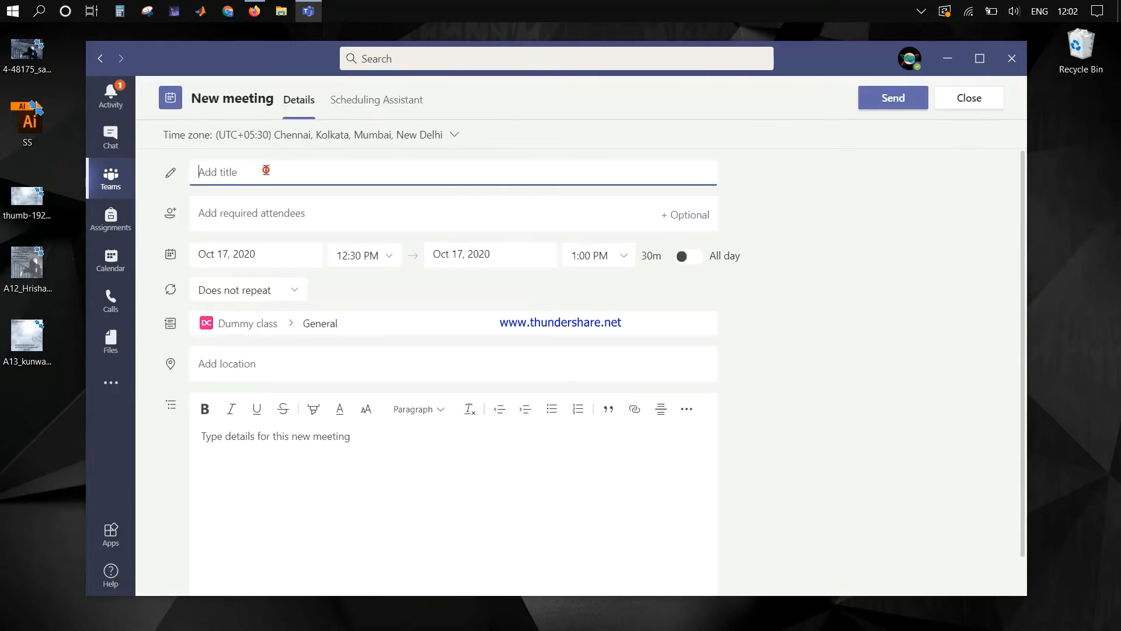
type("class one")
Step: Add one suggested required attendee and send the Oct 17, 2020 12:30–1:00 PM invitation
left_click(283, 210)
type("rajesh")
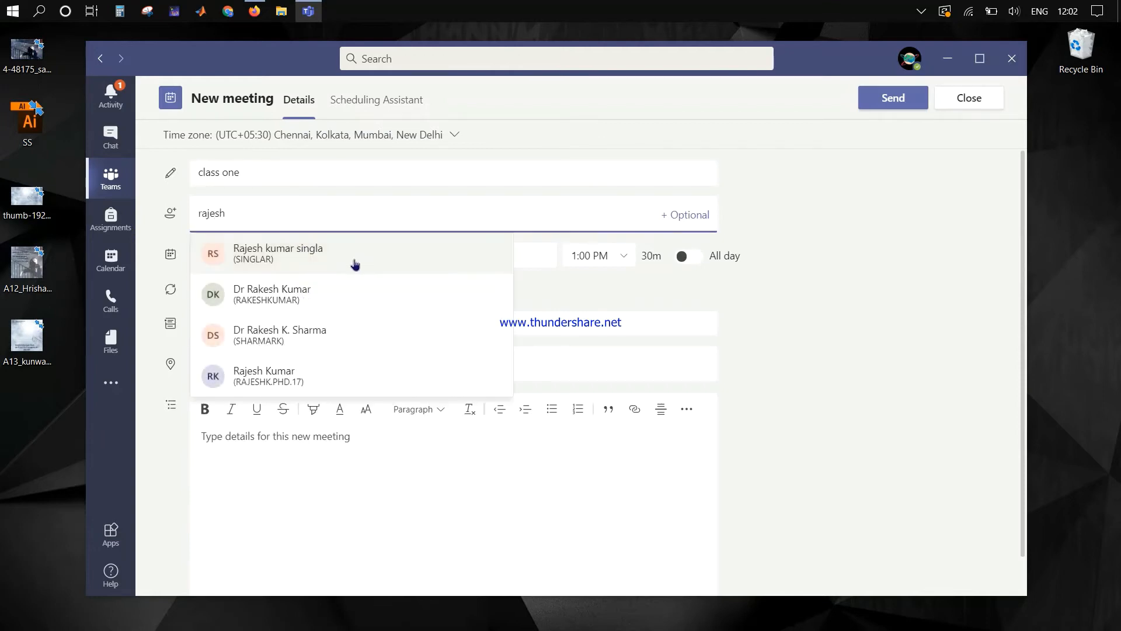
left_click(291, 376)
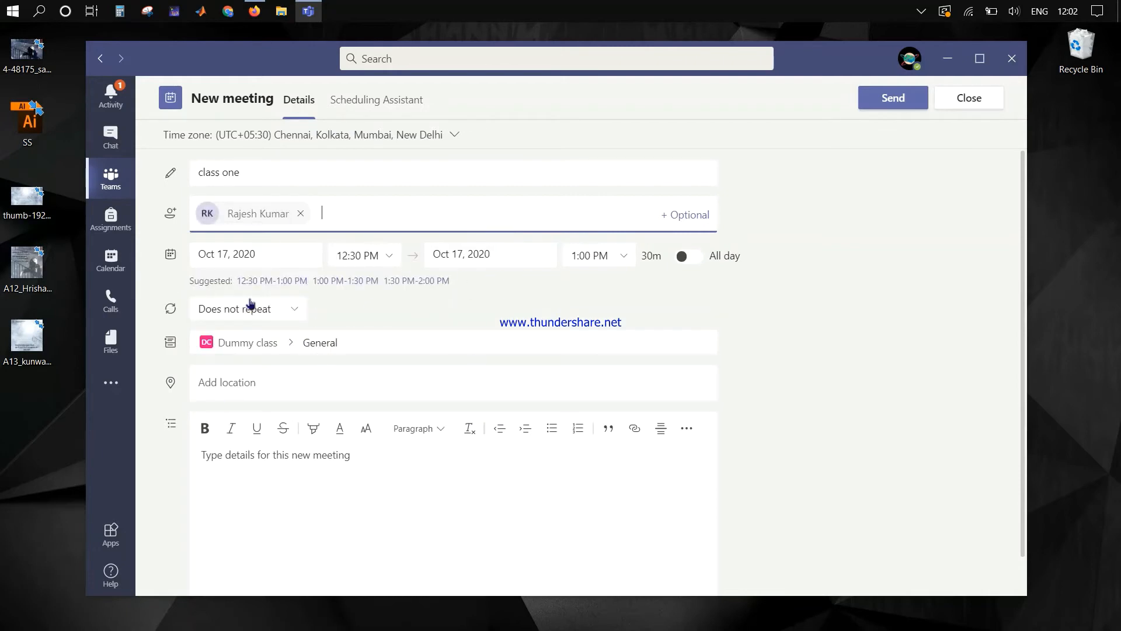
left_click(887, 97)
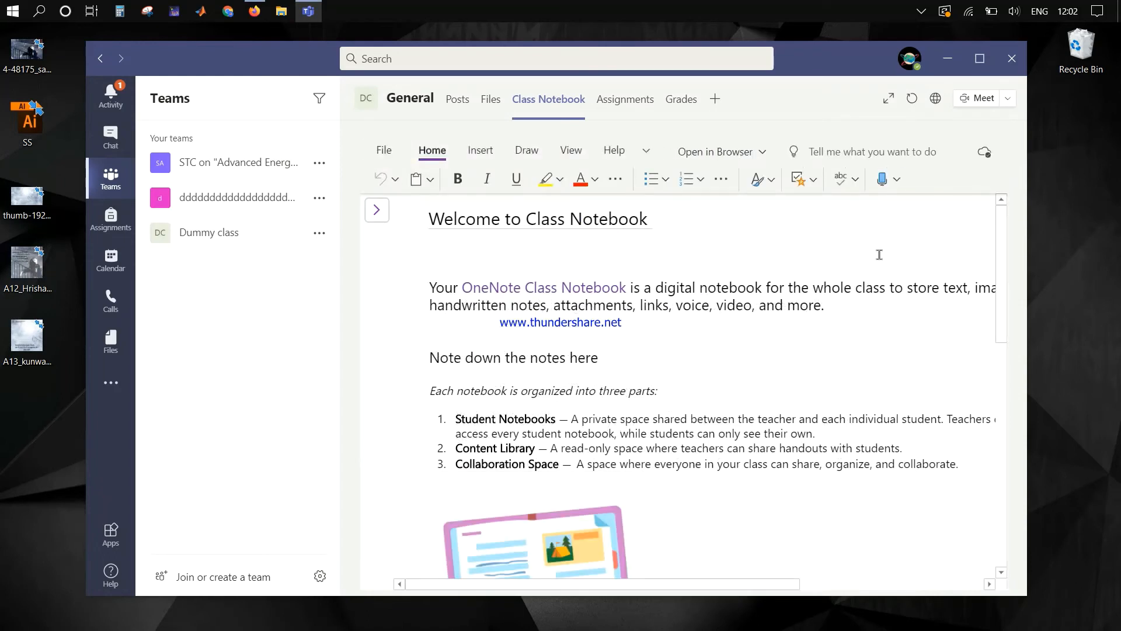
Step: Start a Meet now channel meeting titled 'Present meeting' and join with the microphone off
left_click(1015, 94)
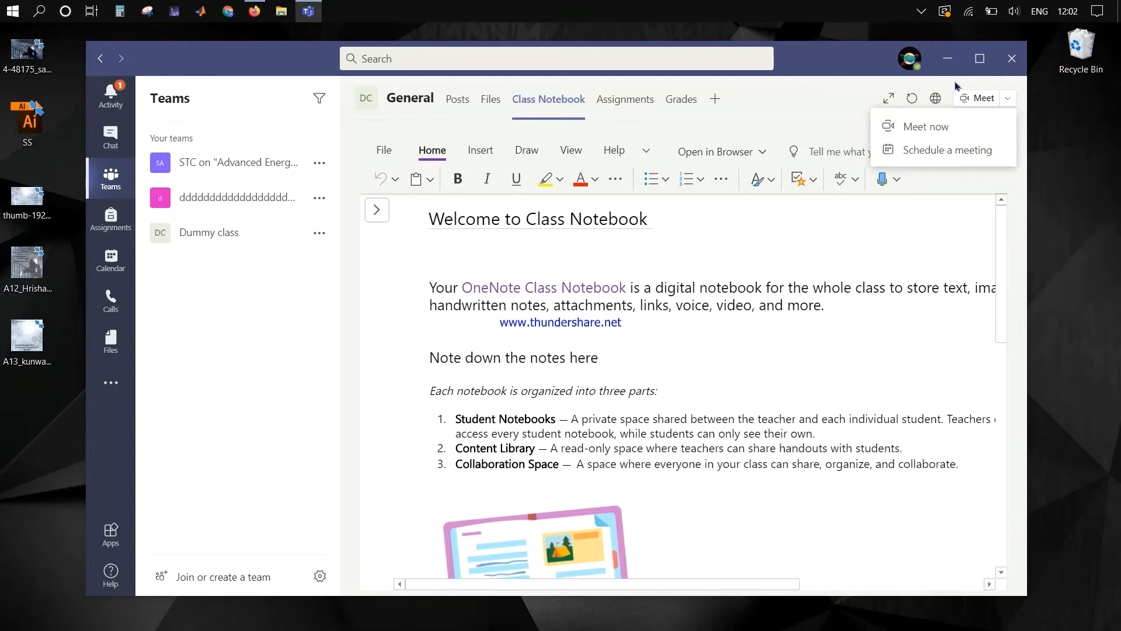
left_click(987, 124)
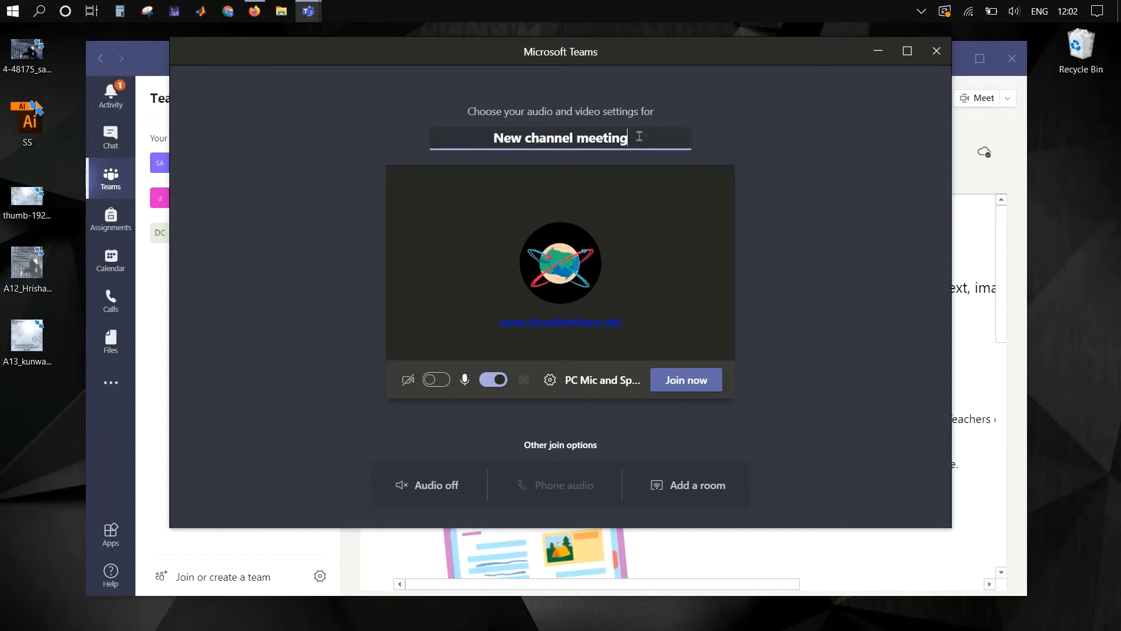
left_click_drag(640, 136, 464, 147)
type("Pr")
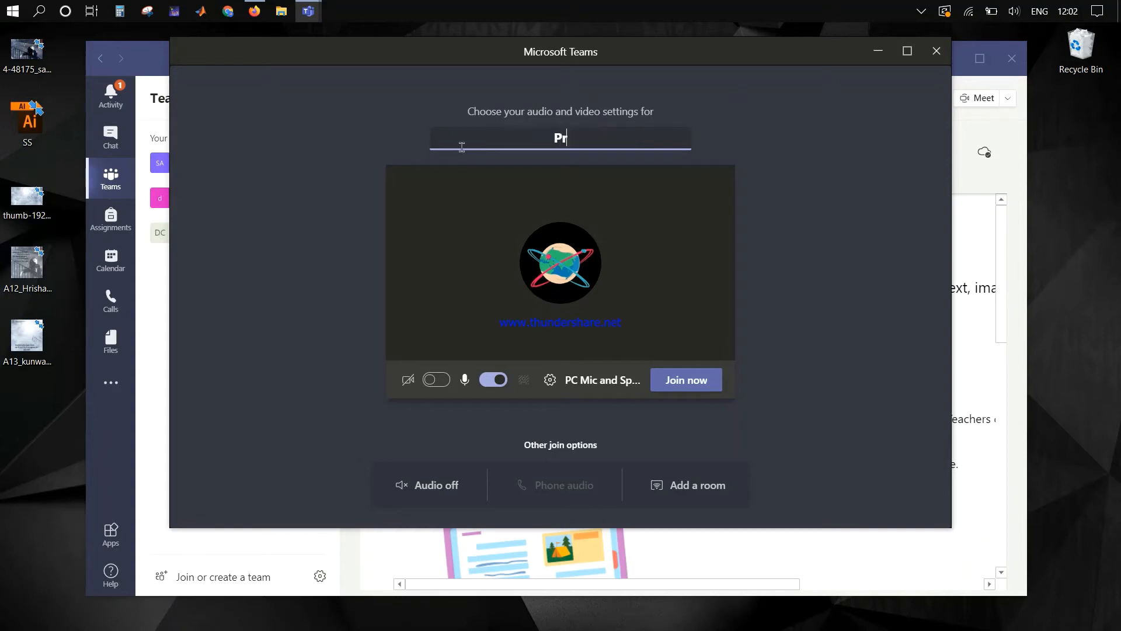
type("esent meeting")
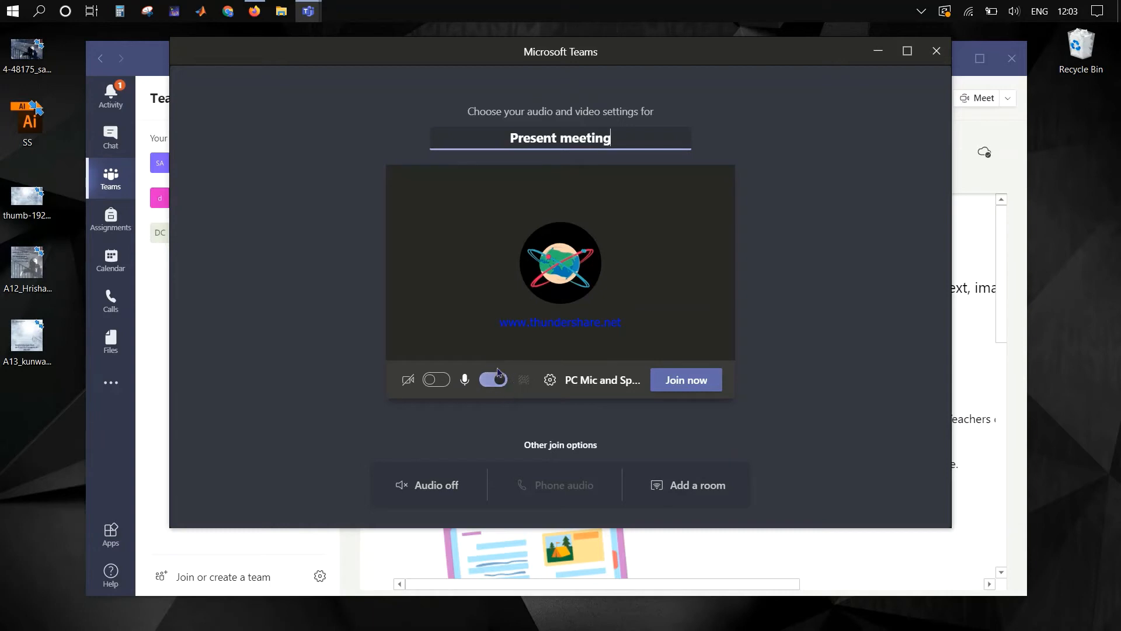
left_click(489, 384)
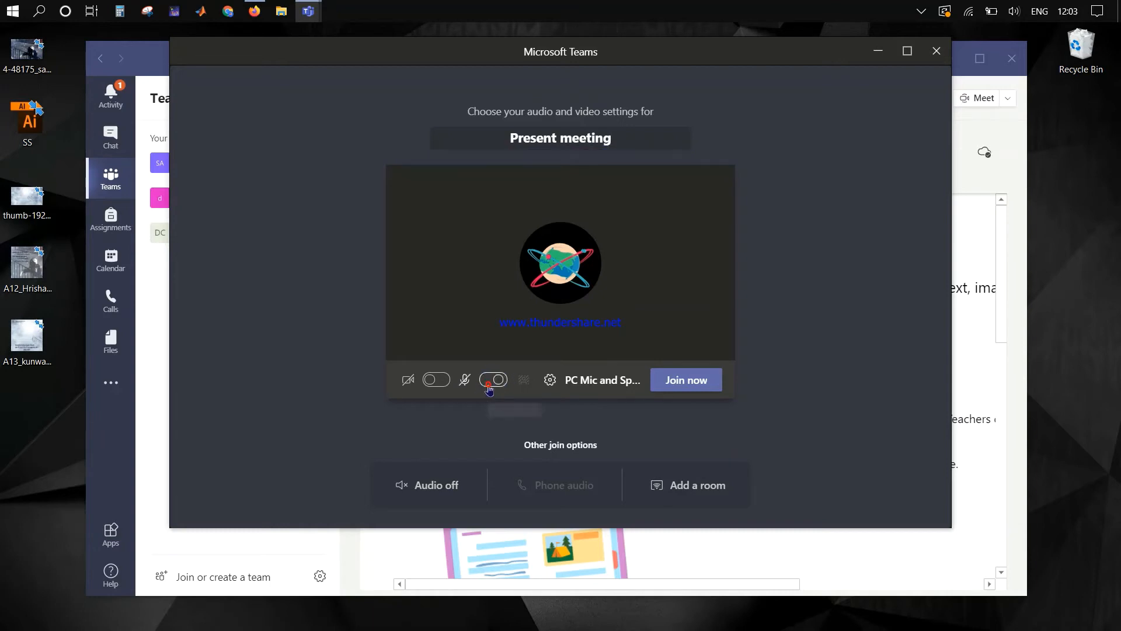
left_click(681, 388)
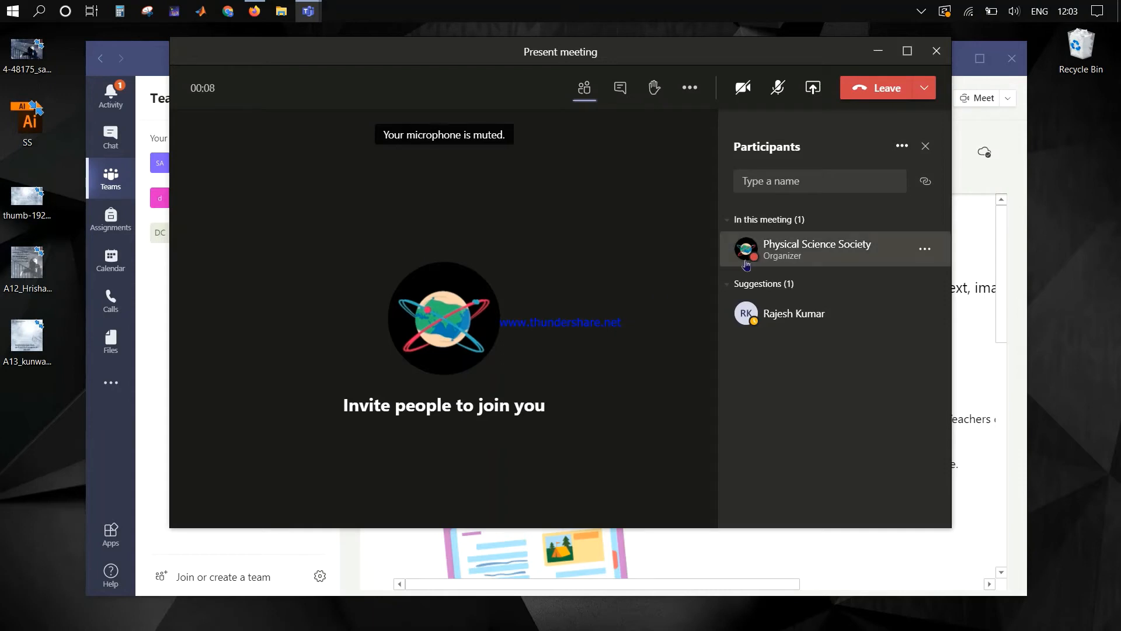
Step: Bring up the Present meeting's participant list showing one suggested person to invite
mouse_move(822, 307)
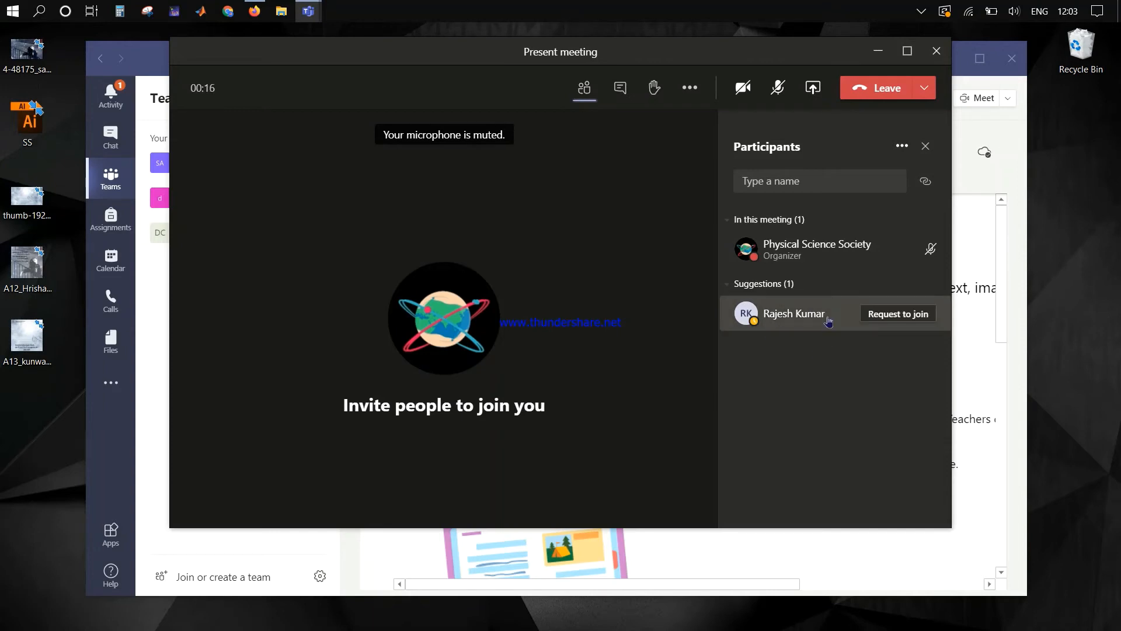
mouse_move(884, 318)
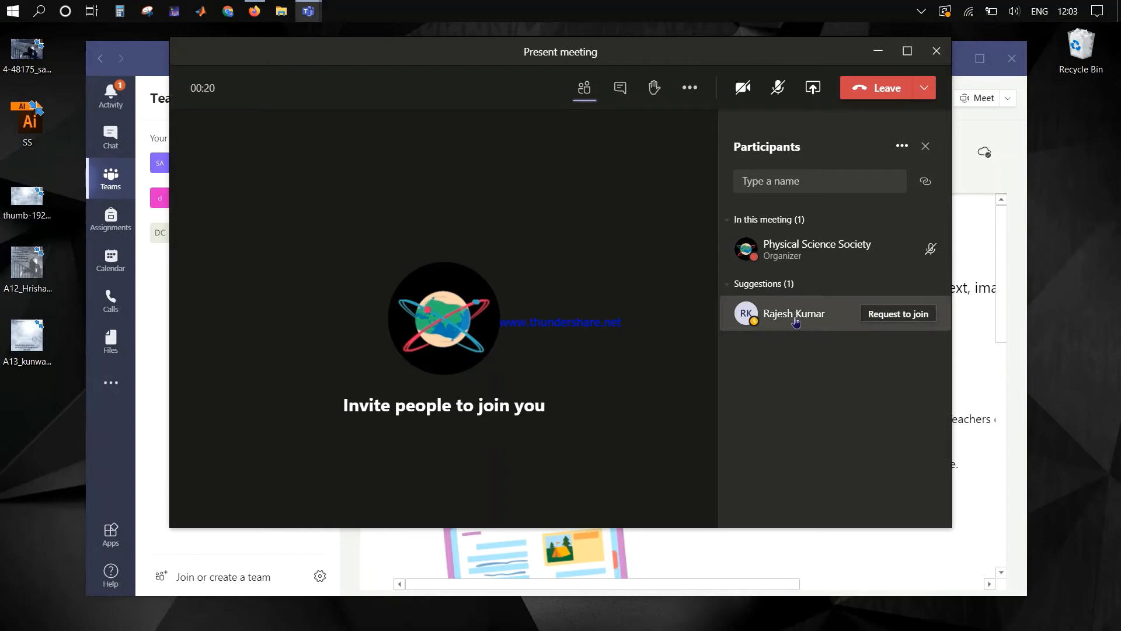
Step: Invite the suggested person into the Present meeting and check the guest's participant options
left_click(897, 316)
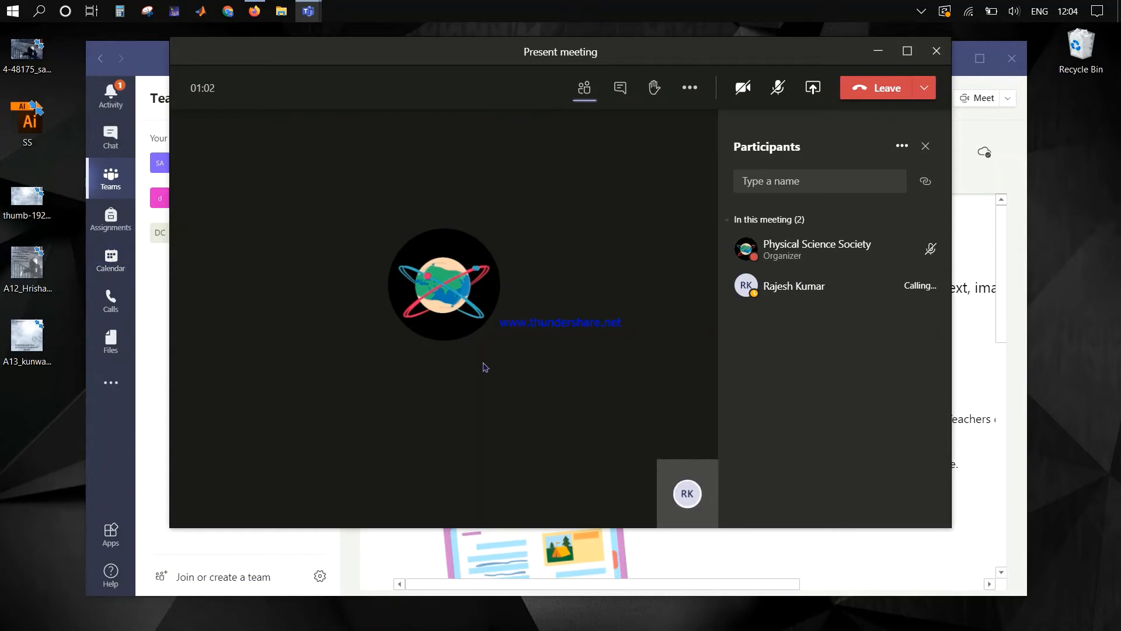
right_click(894, 286)
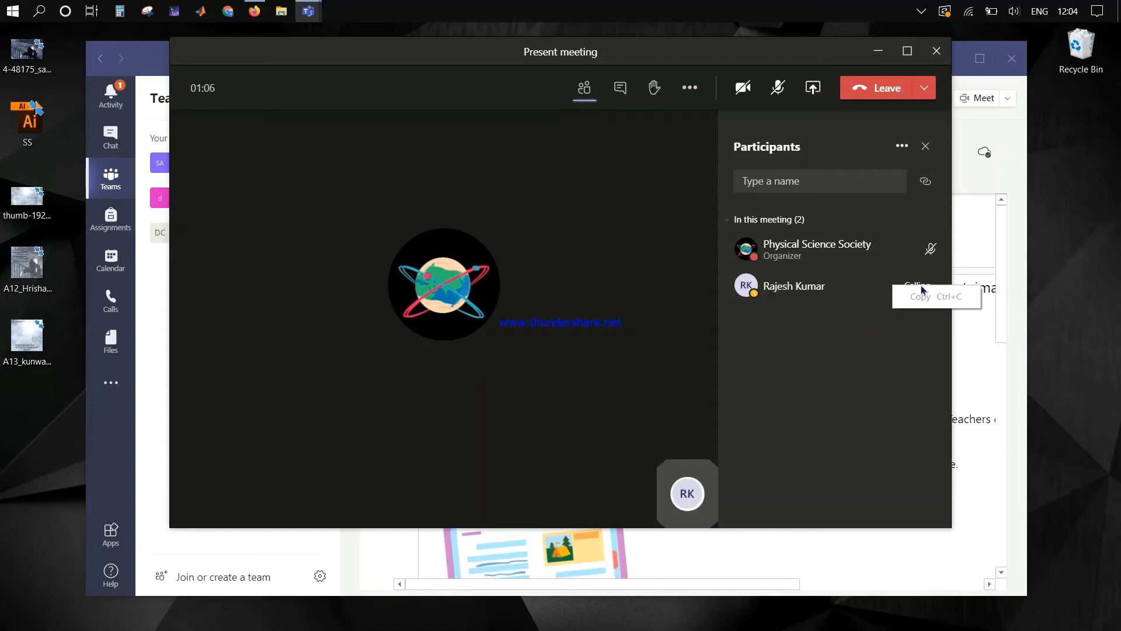
left_click(838, 277)
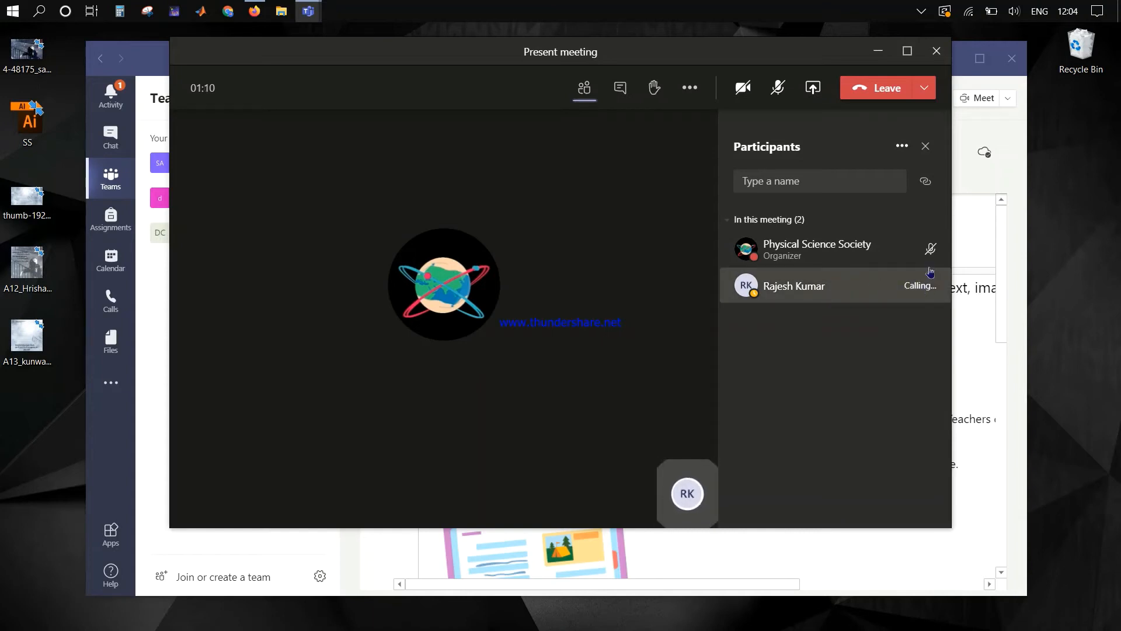
Step: Minimize the meeting window to a small panel, showing the main Teams window
left_click(909, 148)
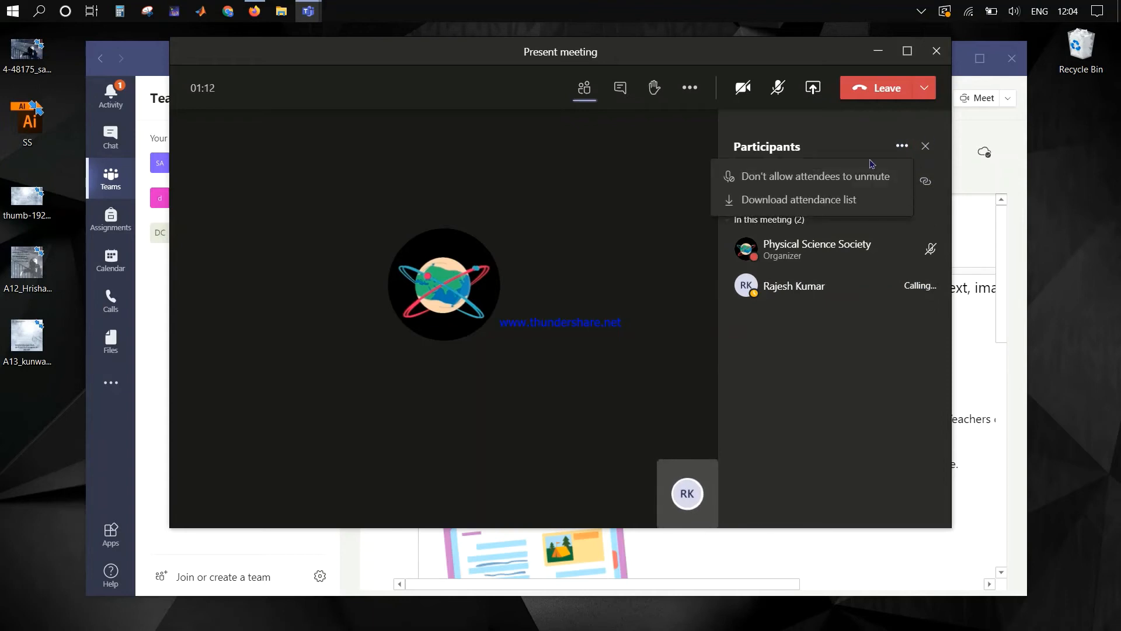
left_click(873, 125)
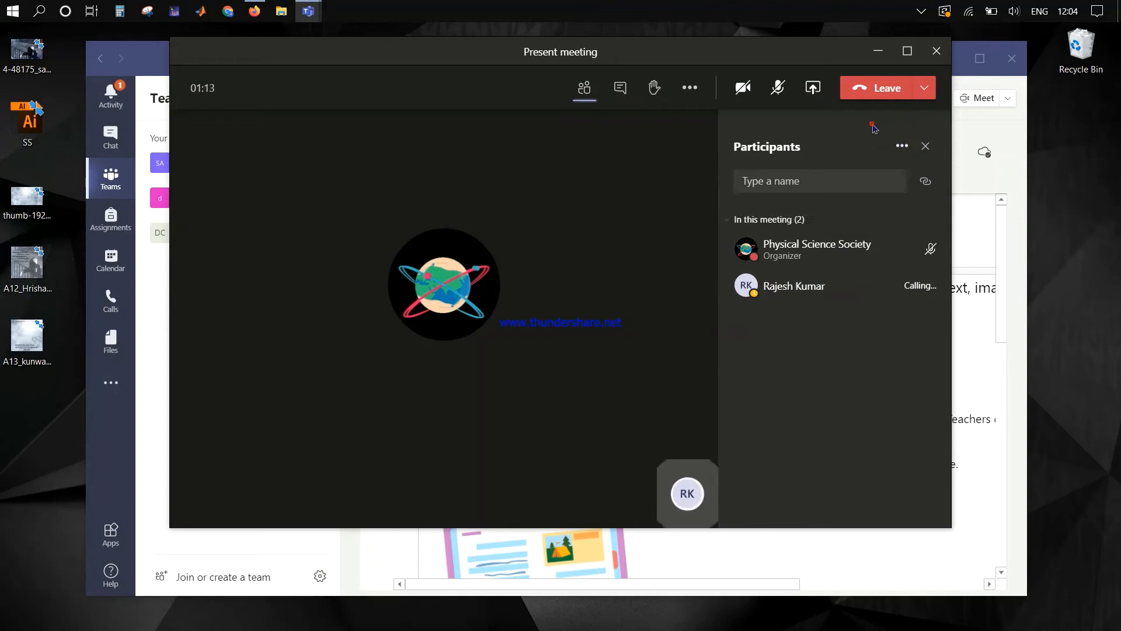
left_click(878, 54)
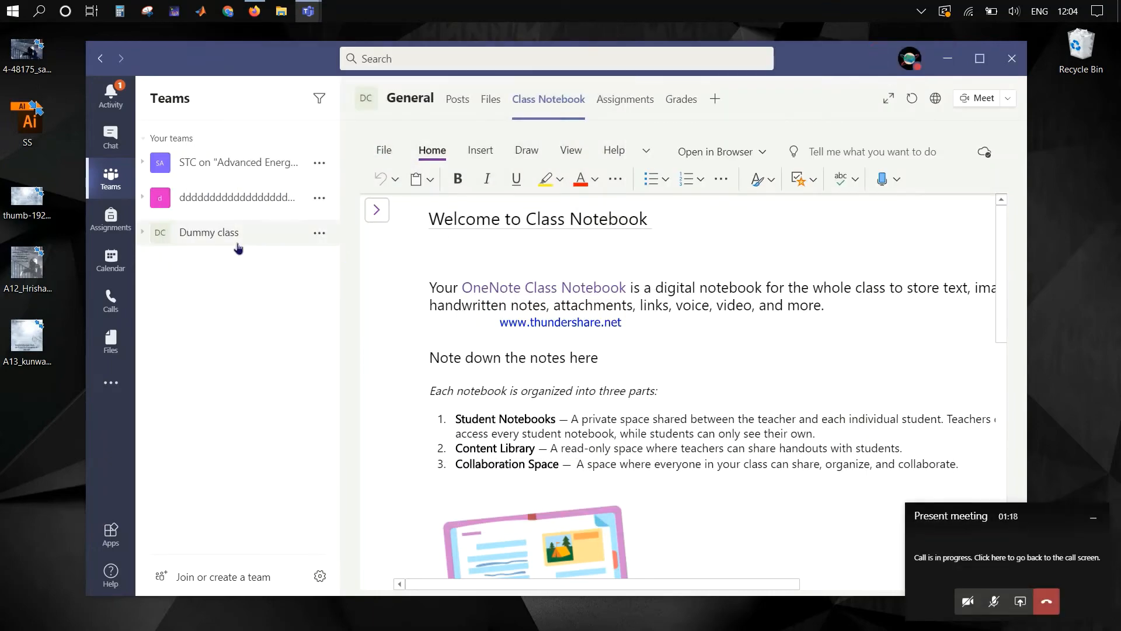
Step: Remove the guest member from Dummy class via Manage team's Members and guests list
left_click(237, 246)
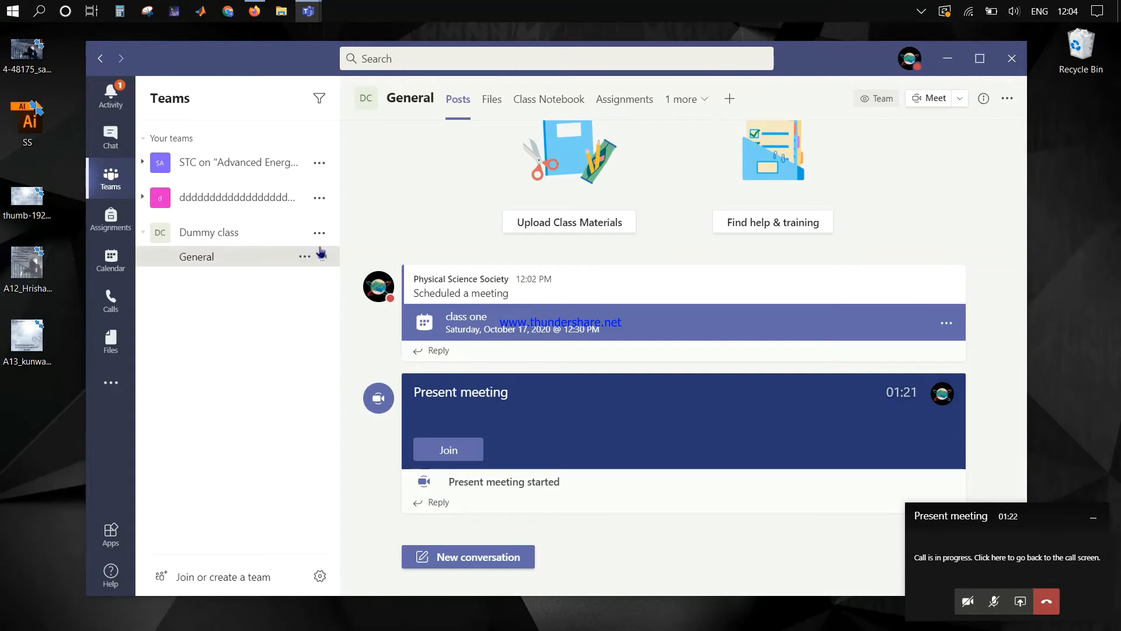
left_click(320, 241)
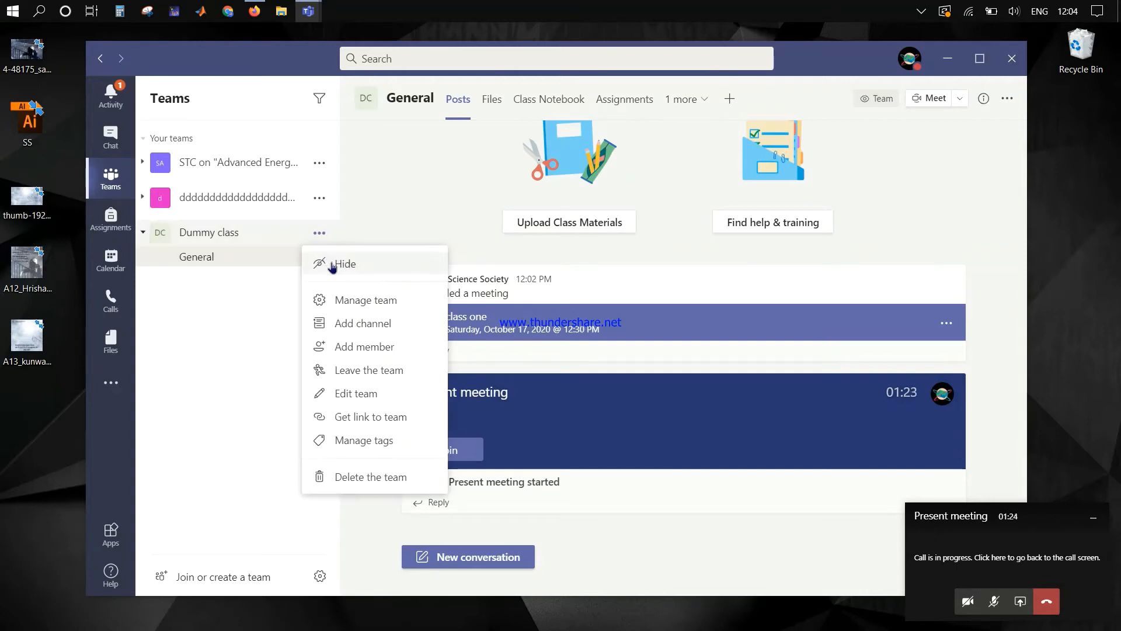
left_click(370, 312)
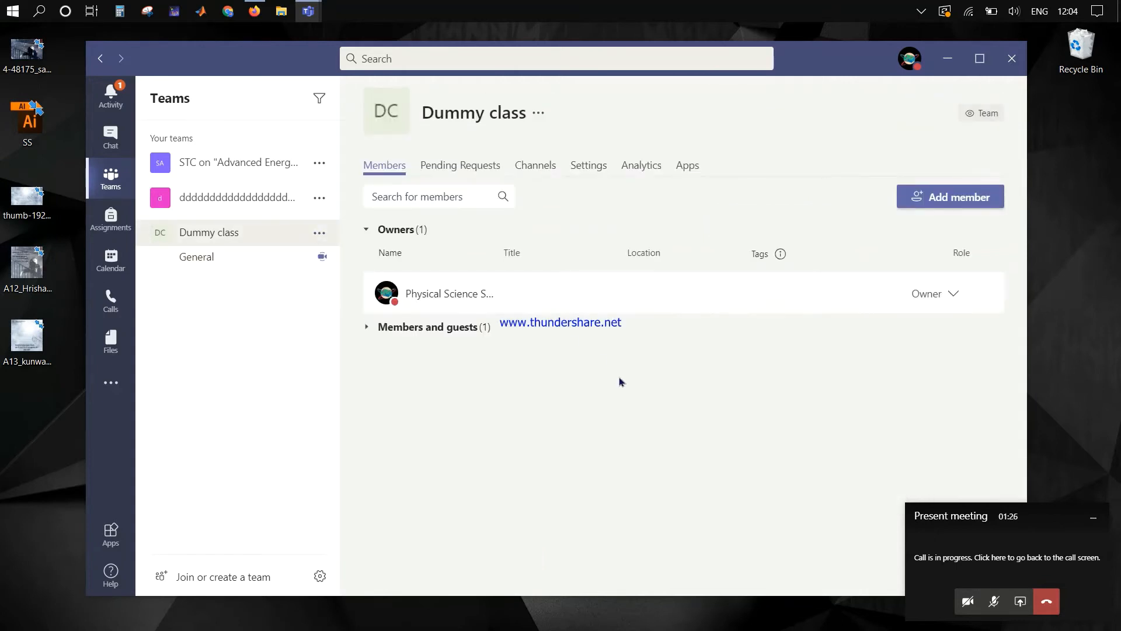
double_click(483, 328)
left_click(368, 328)
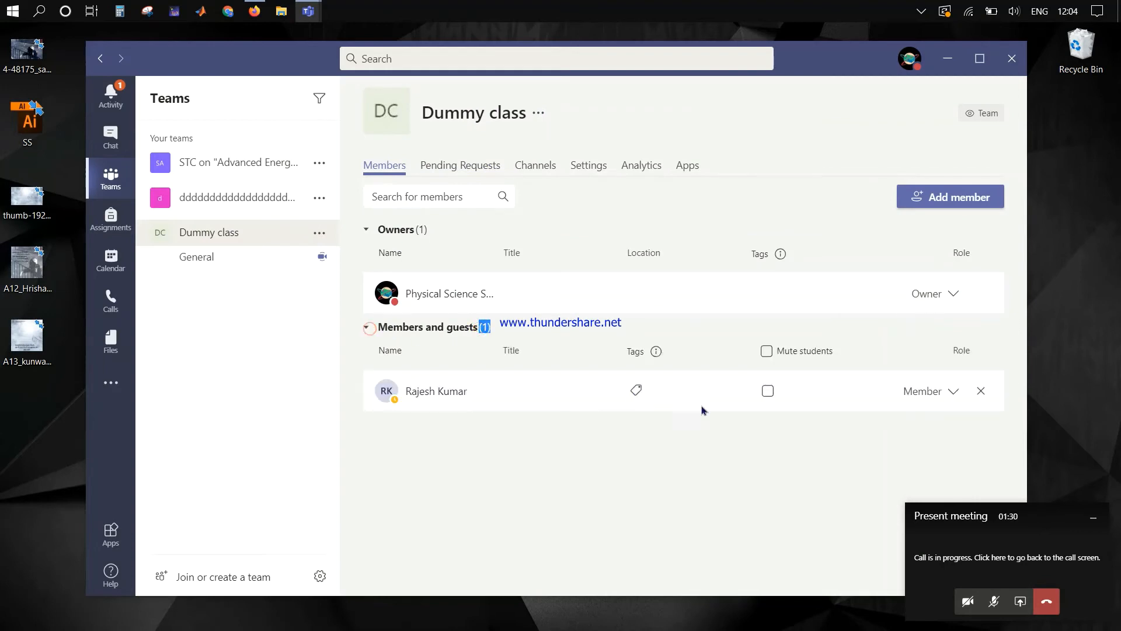
left_click(981, 391)
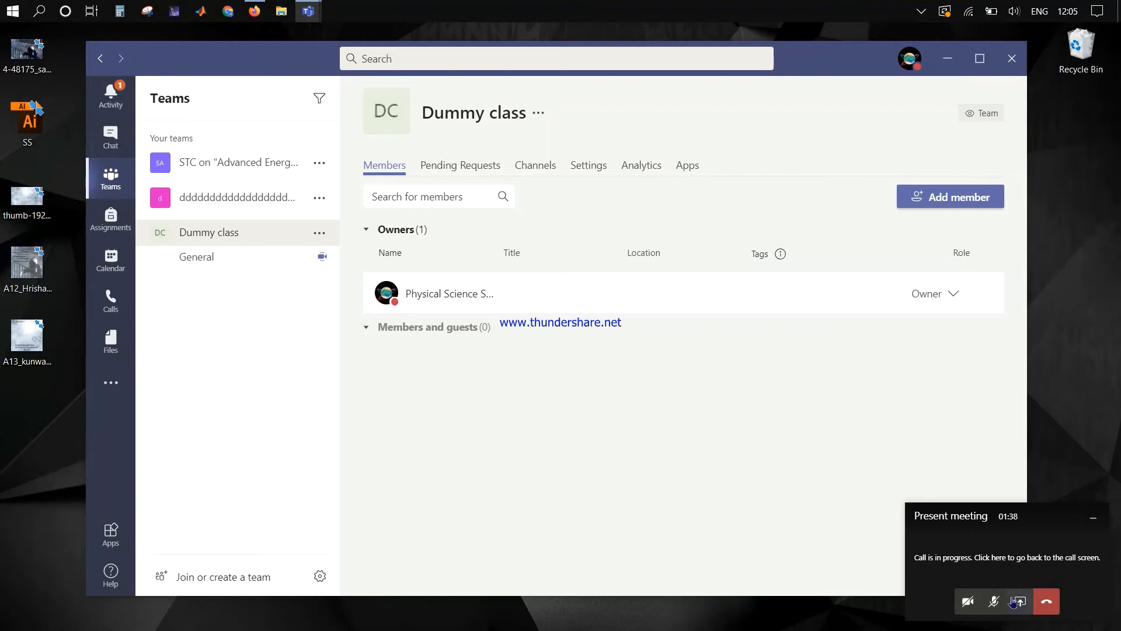
Step: Hang up the Present meeting and return to the Dummy class General channel
left_click(1045, 602)
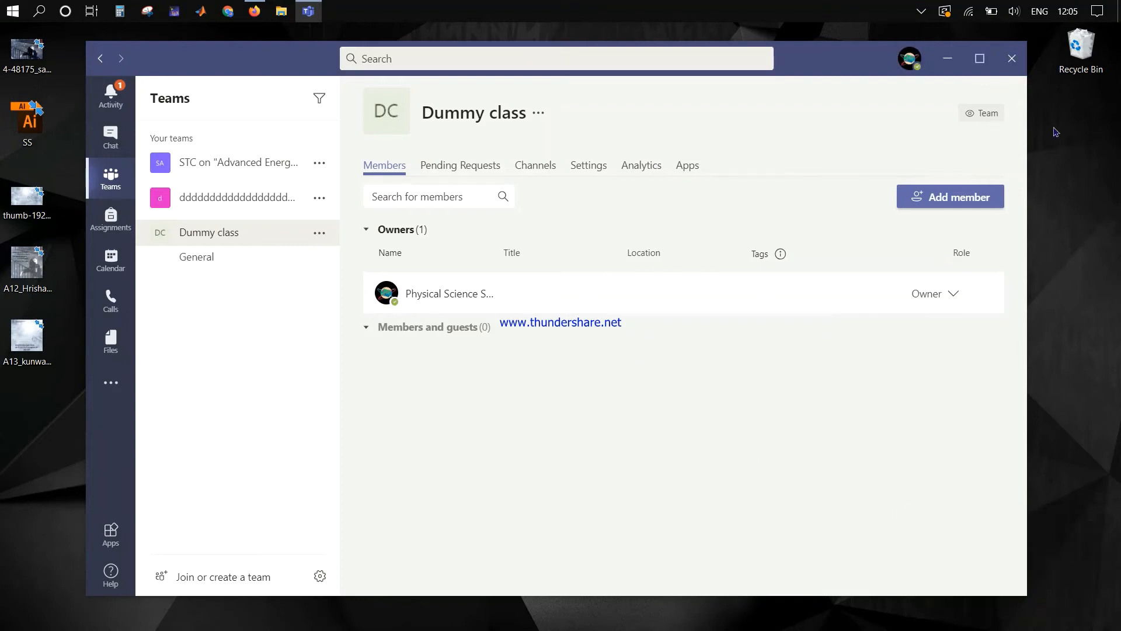
left_click(226, 234)
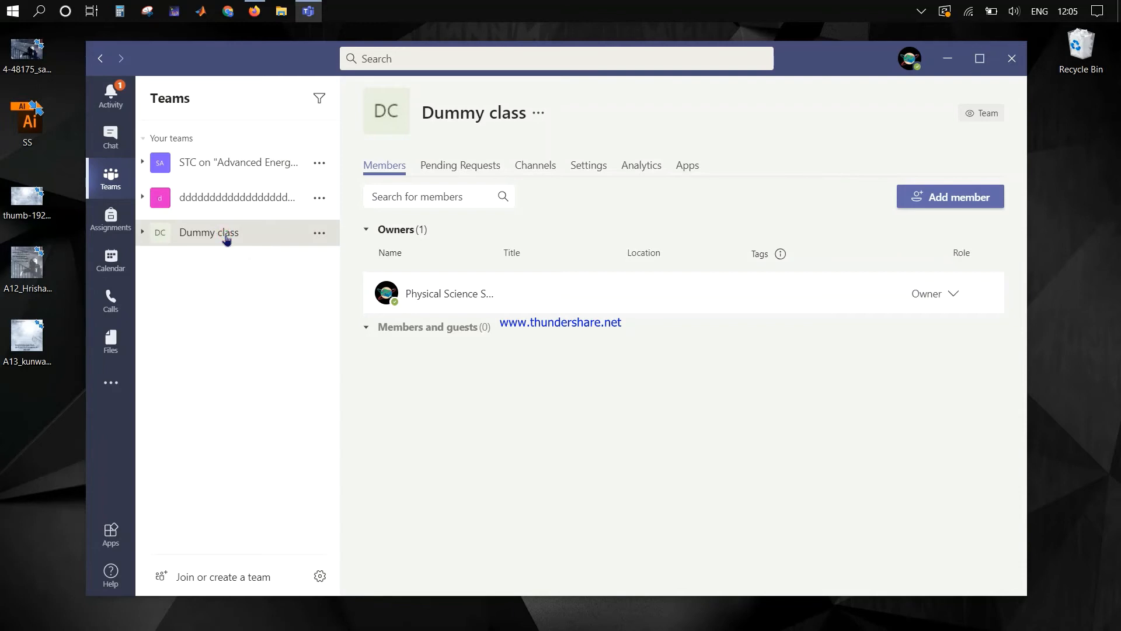
left_click(237, 245)
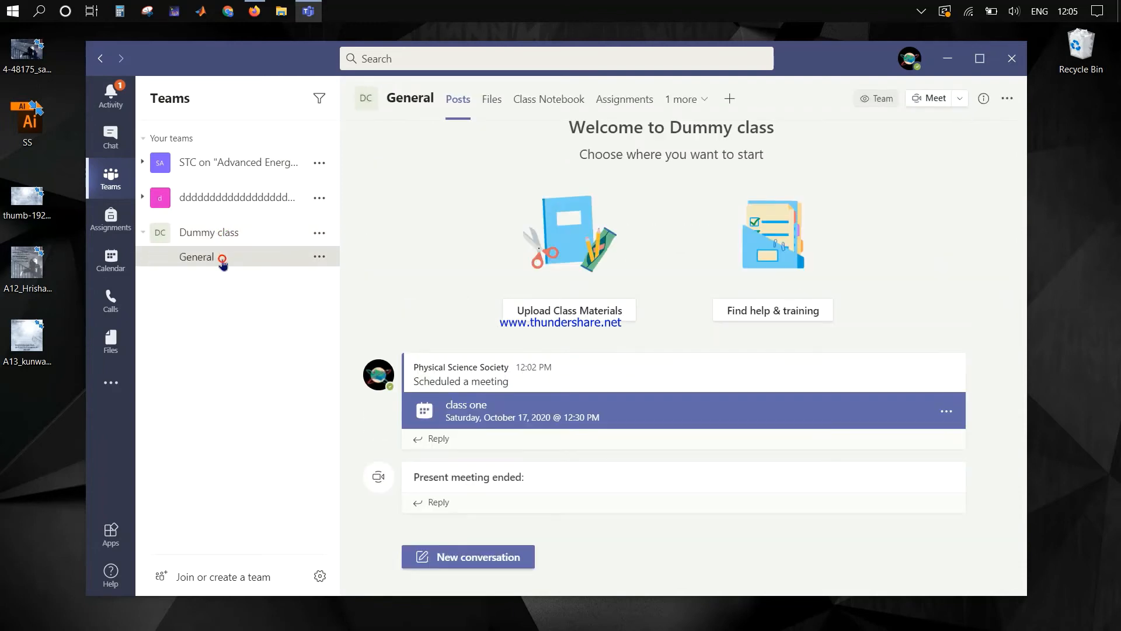
Step: Join a New channel meeting in General muted, then leave it and scroll to the feed top
left_click(955, 100)
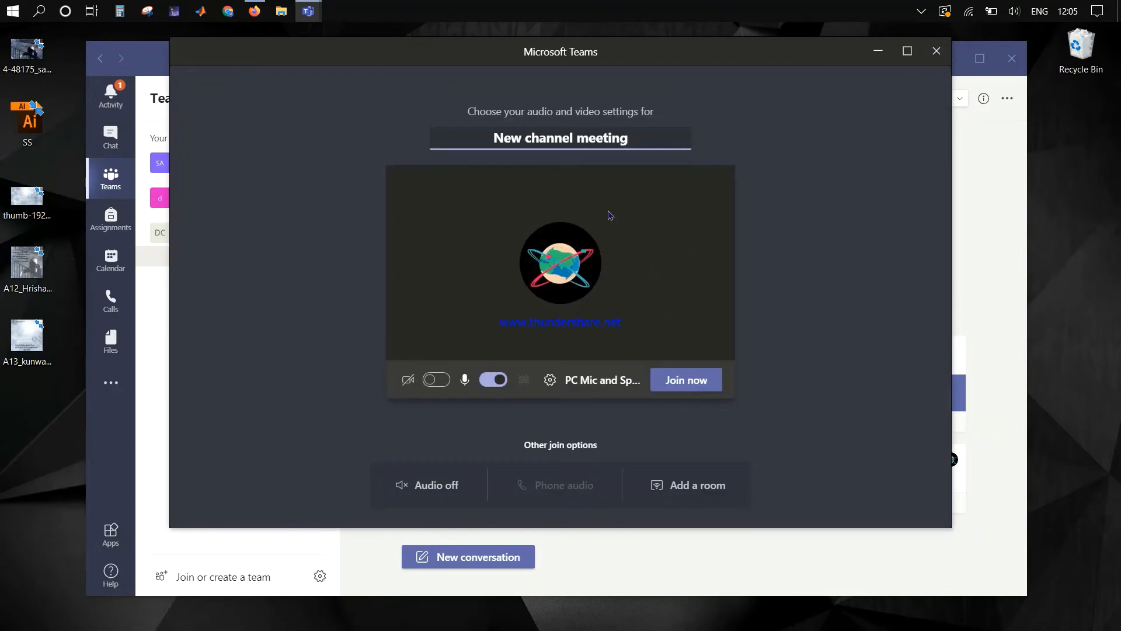
left_click(494, 380)
left_click(682, 379)
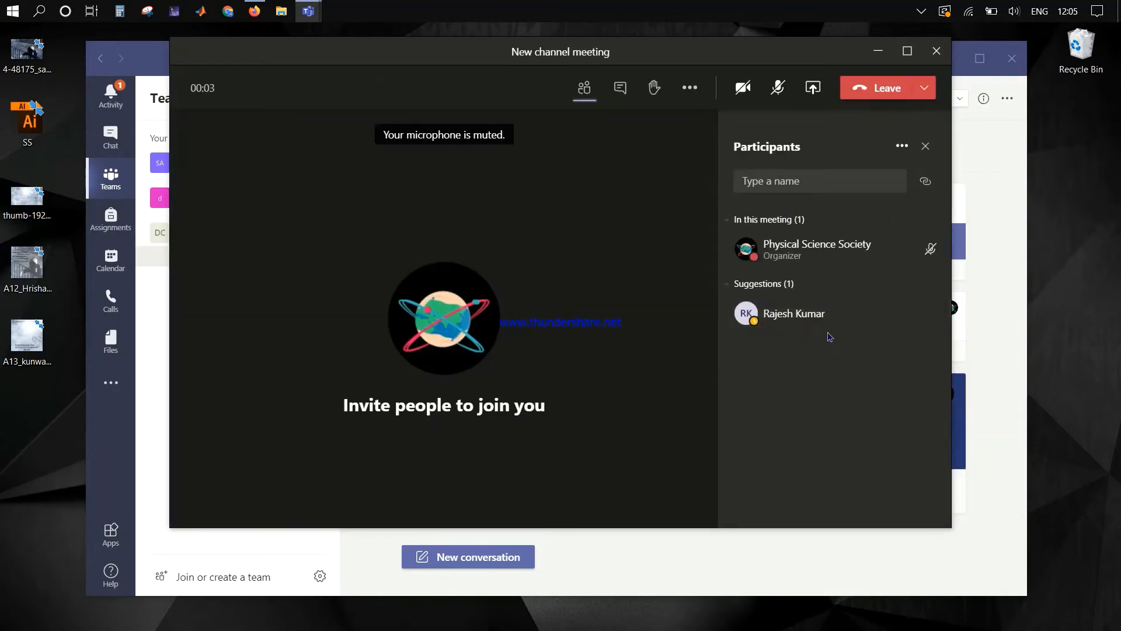
mouse_move(826, 310)
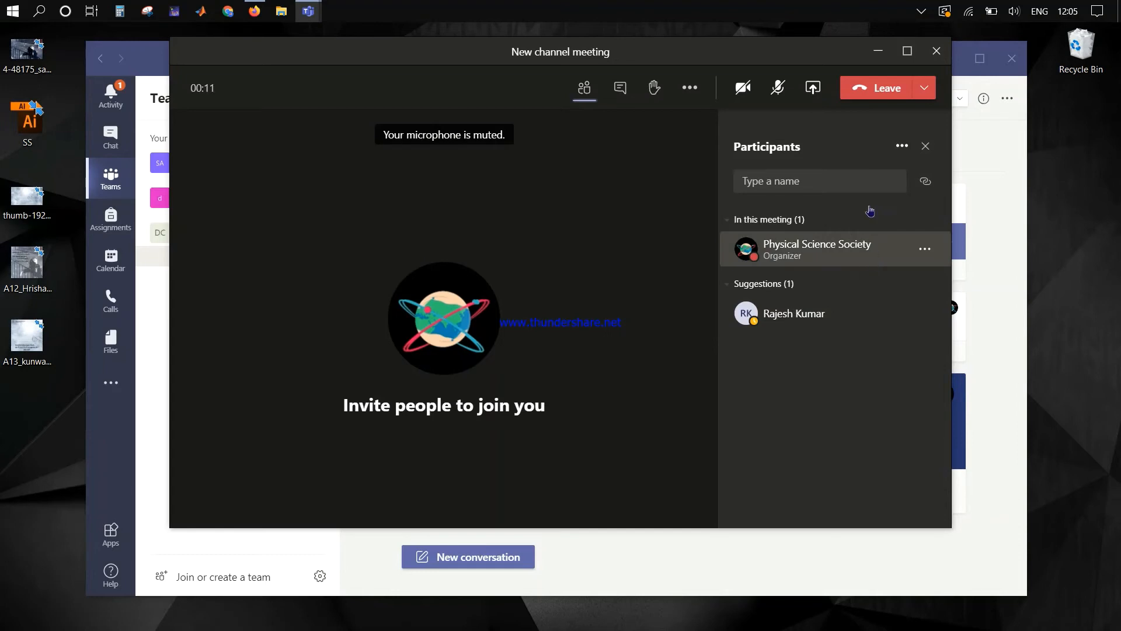
left_click(878, 87)
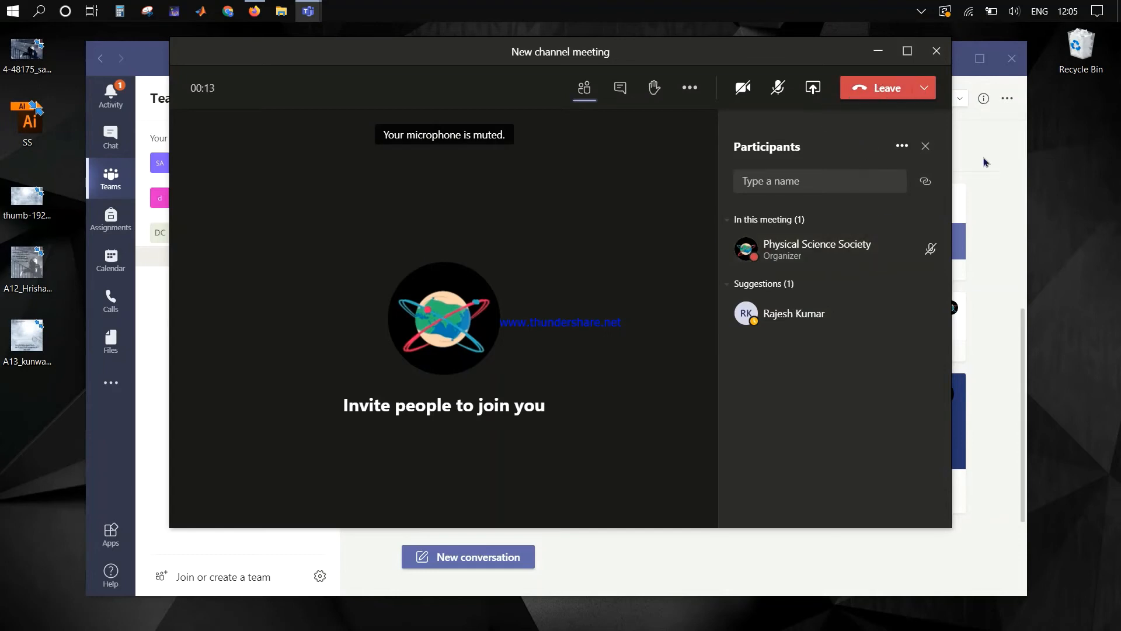
scroll(649, 237, "up", 5)
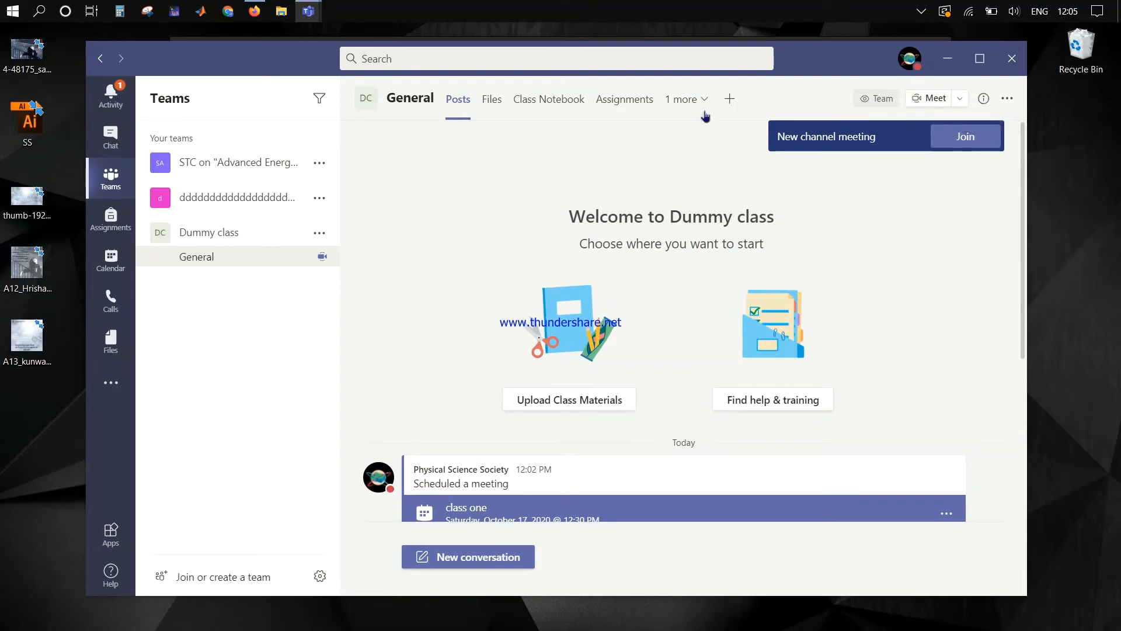
Step: Show the Dummy class General channel's shareable link, close it, and bring up the Start menu
left_click(319, 233)
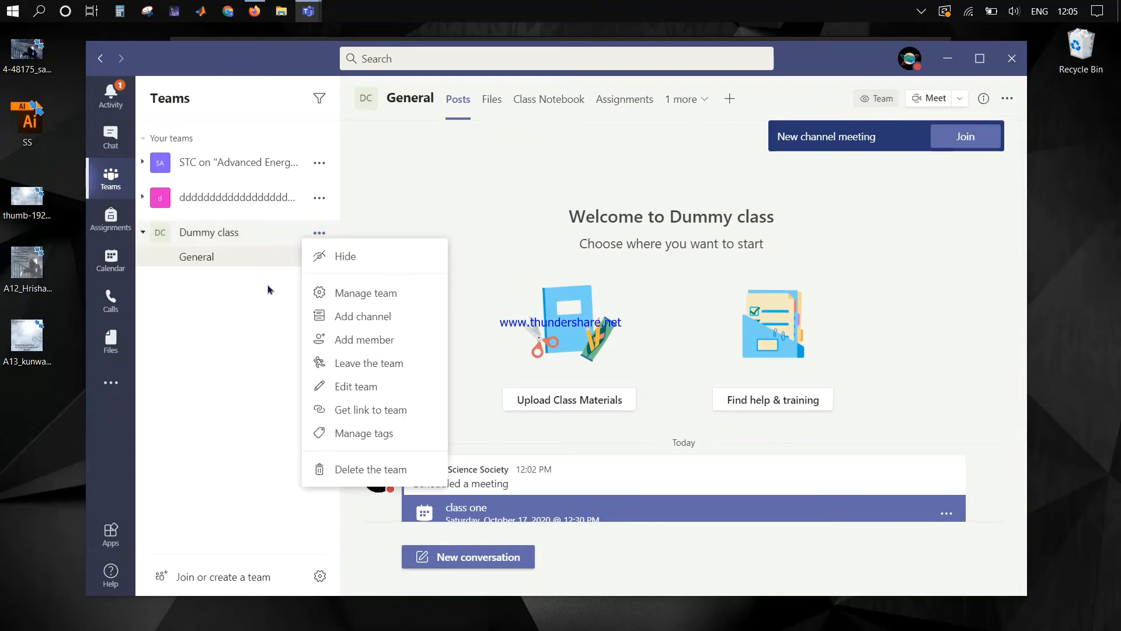
left_click(261, 300)
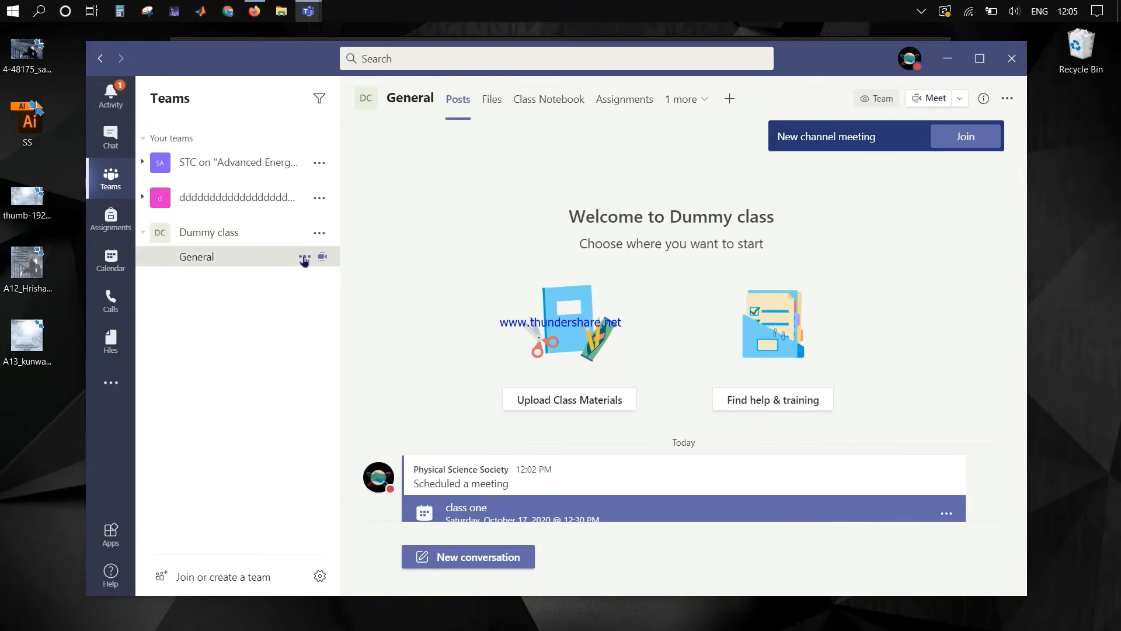
left_click(305, 257)
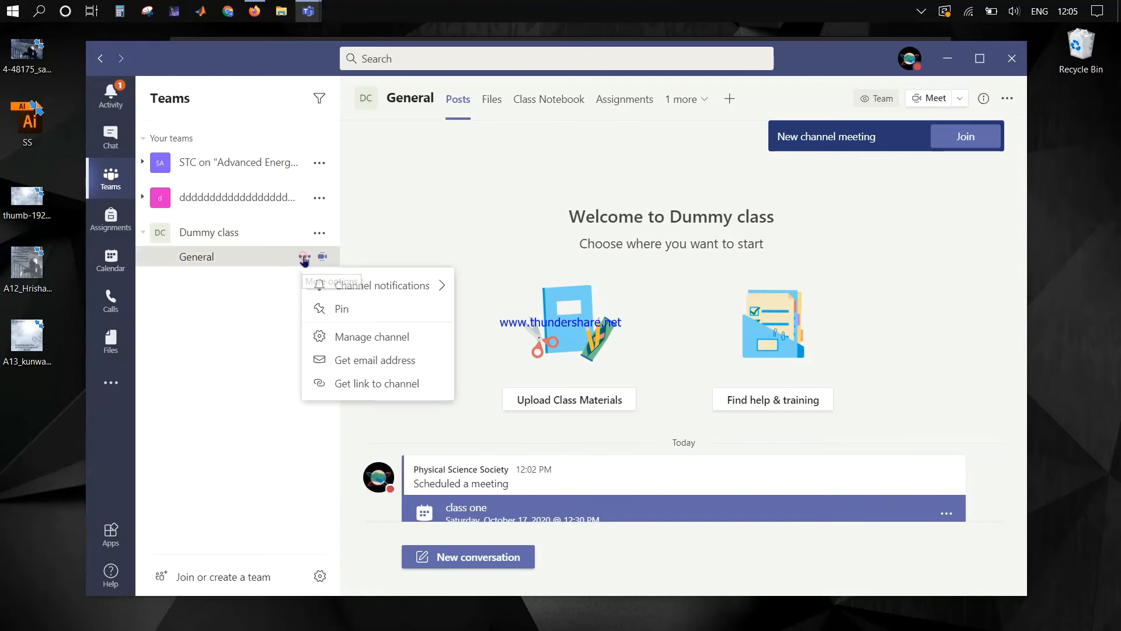
left_click(340, 385)
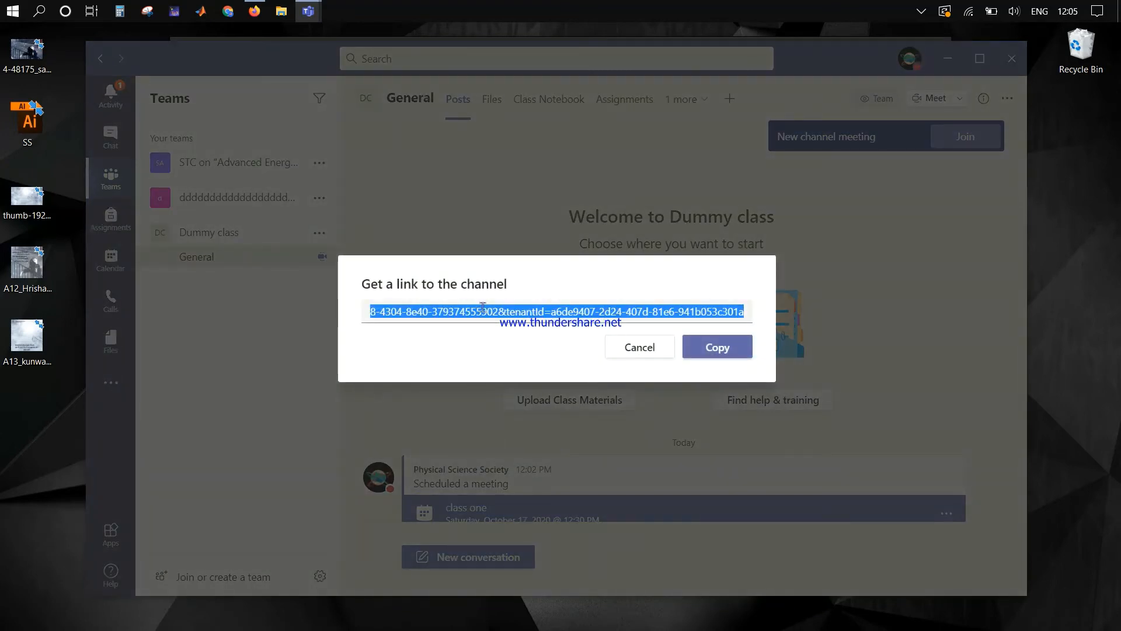
left_click(408, 152)
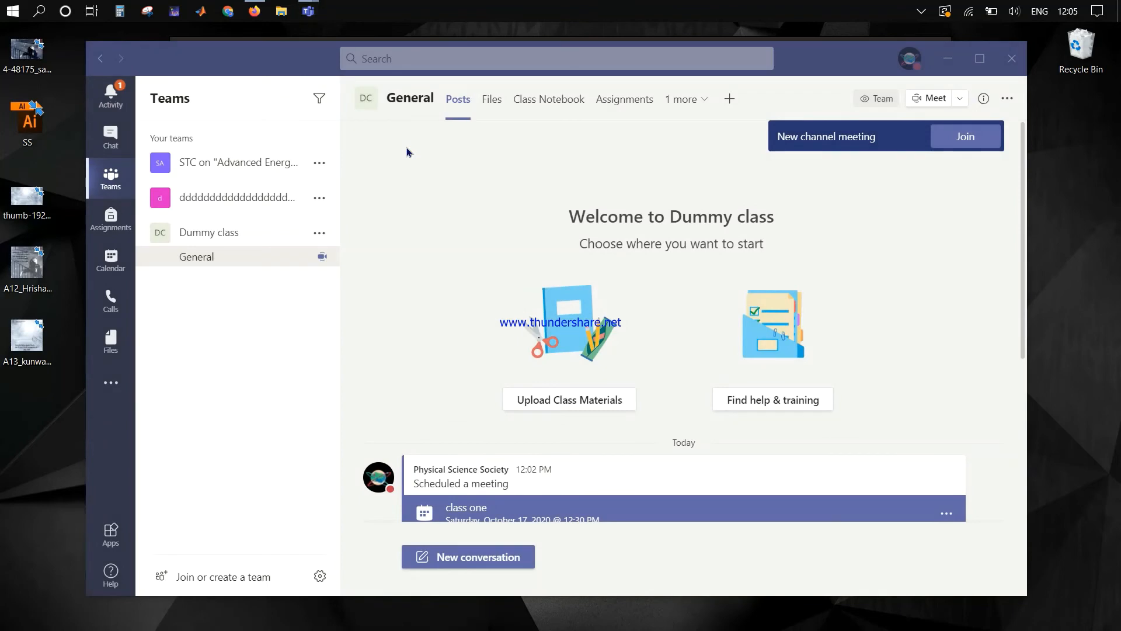
key("super")
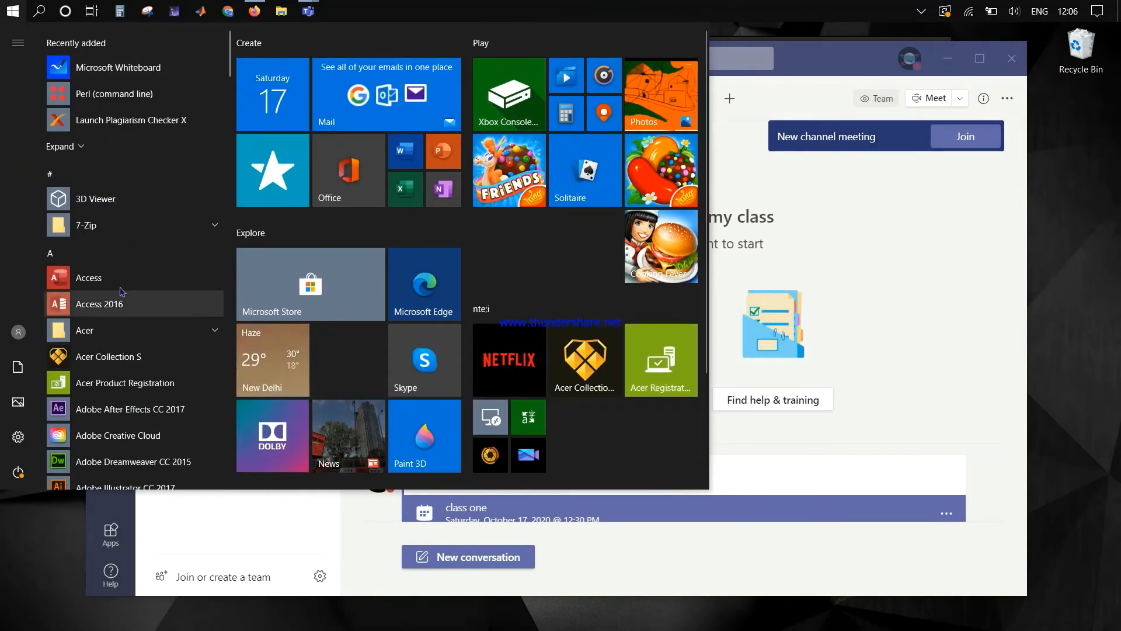
Step: Search the Start menu for 'edge' and launch Microsoft Edge
scroll(121, 292, "down", 2)
scroll(122, 292, "up", 2)
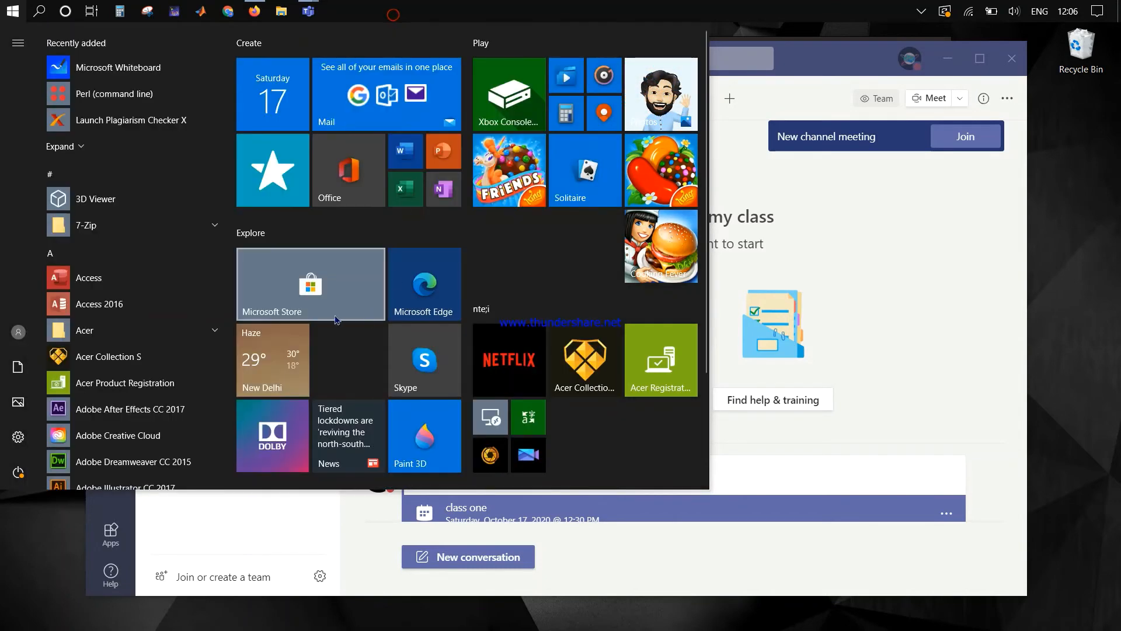
left_click(294, 317)
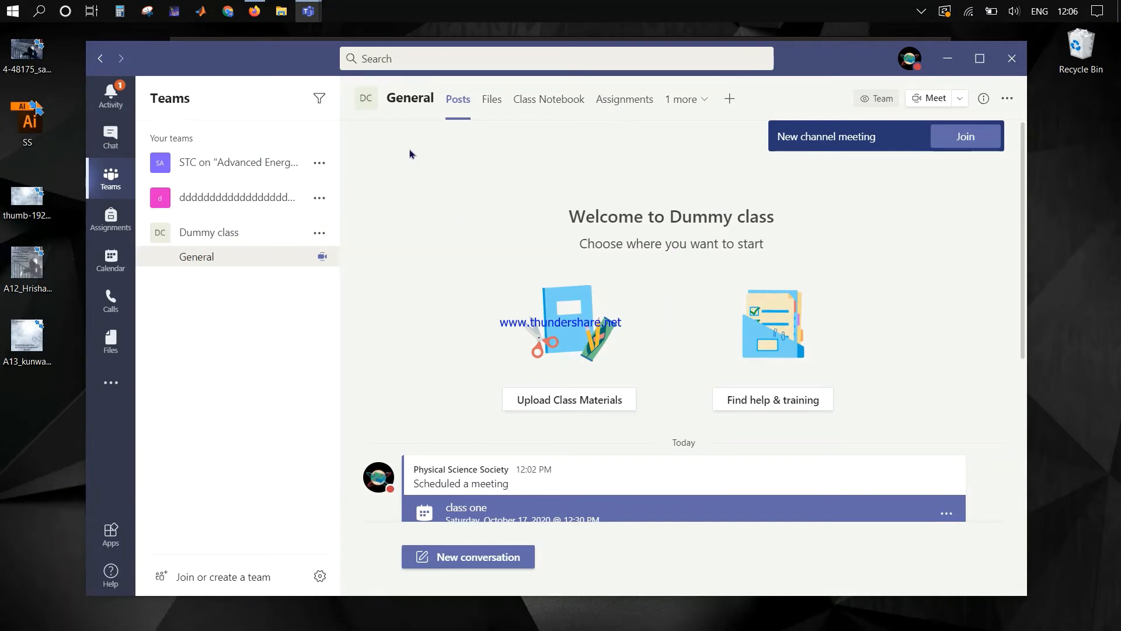
left_click(12, 12)
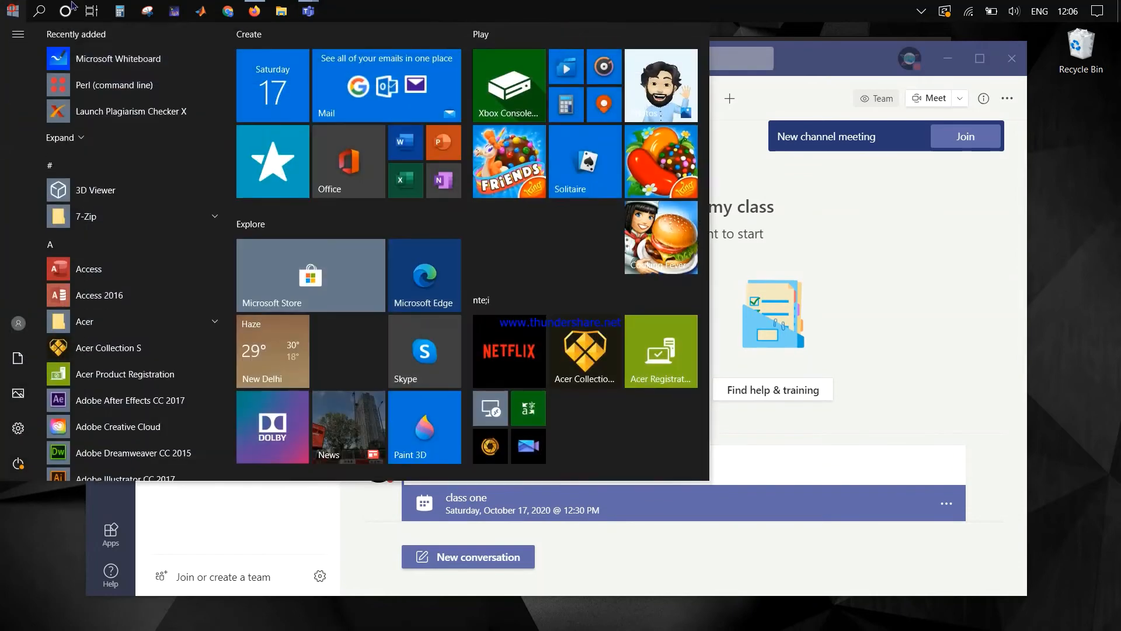
type("edge")
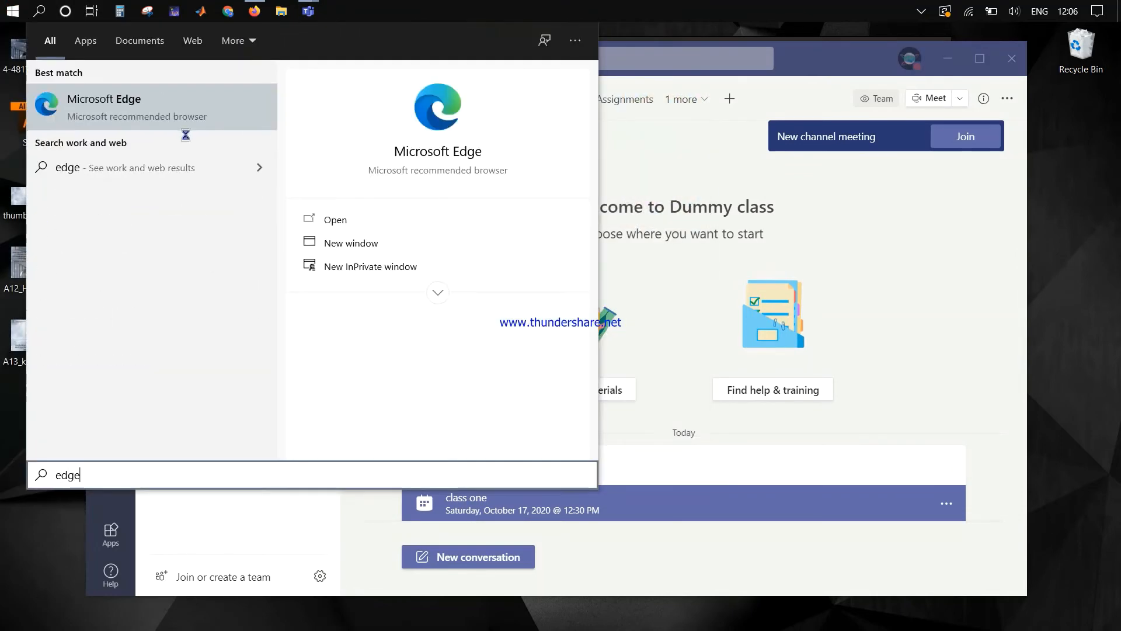
left_click(168, 115)
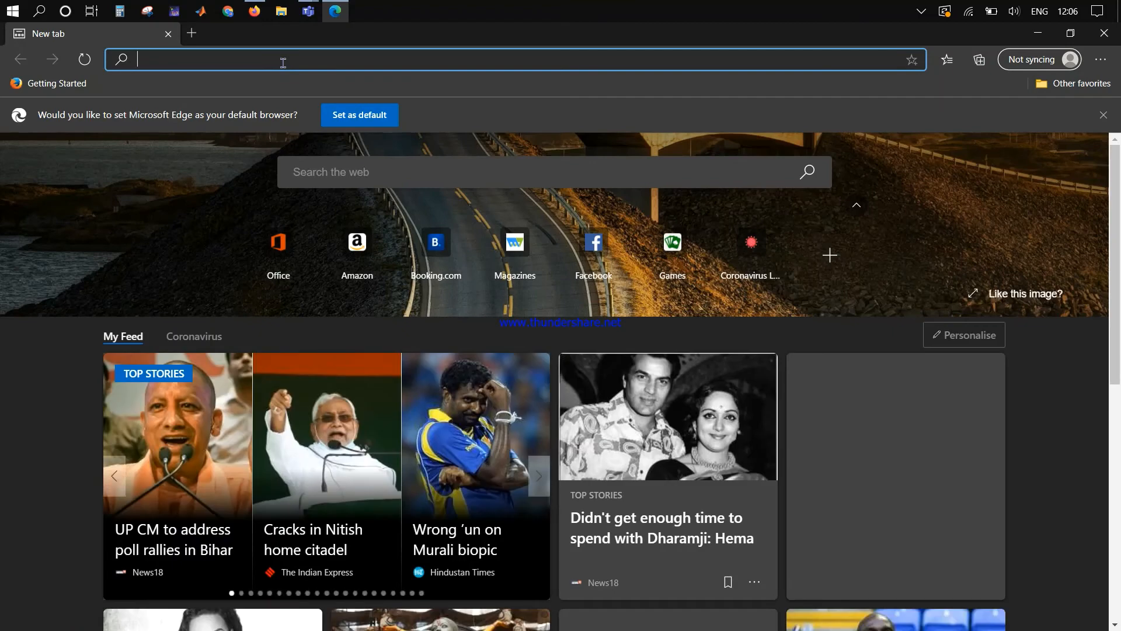
Step: Copy the meeting's join info from the running channel meeting's participant list
mouse_move(306, 12)
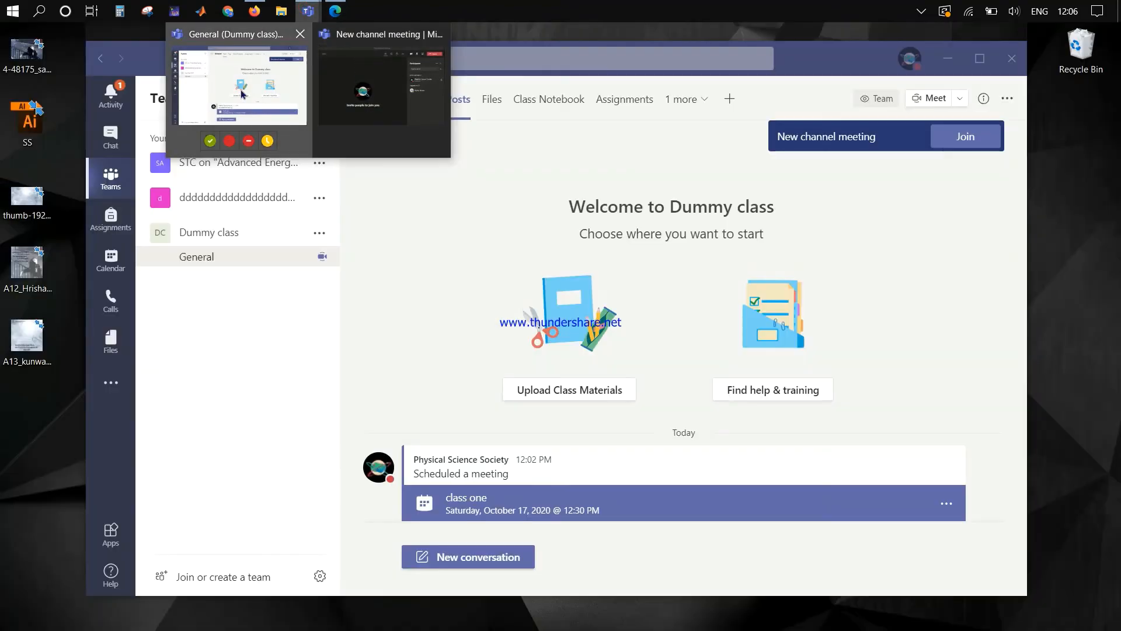
left_click(260, 94)
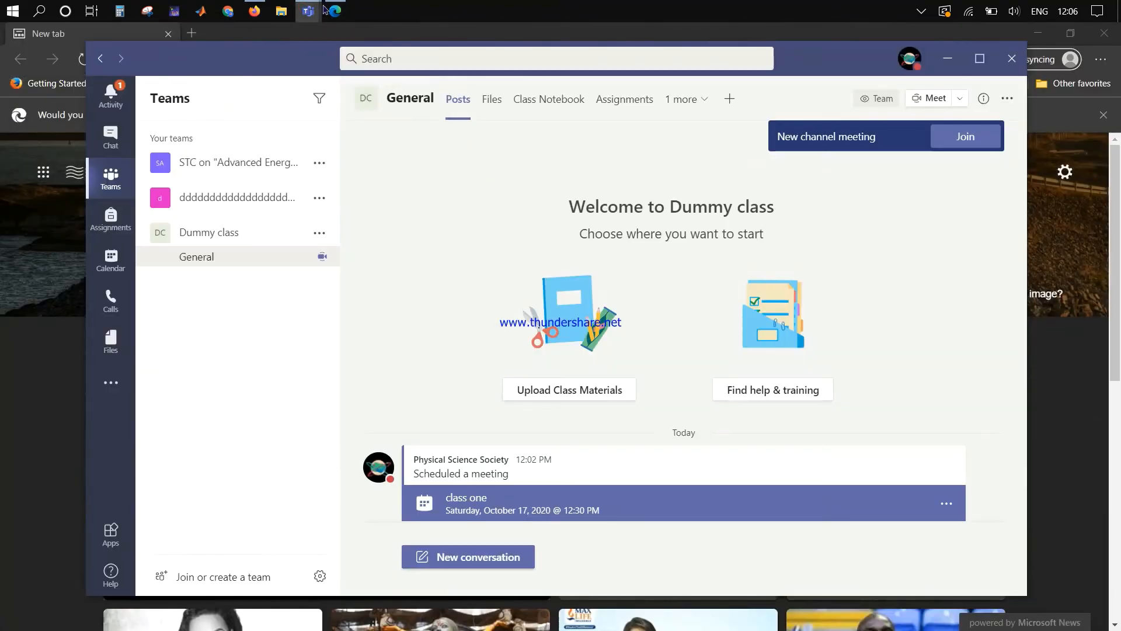
mouse_move(315, 11)
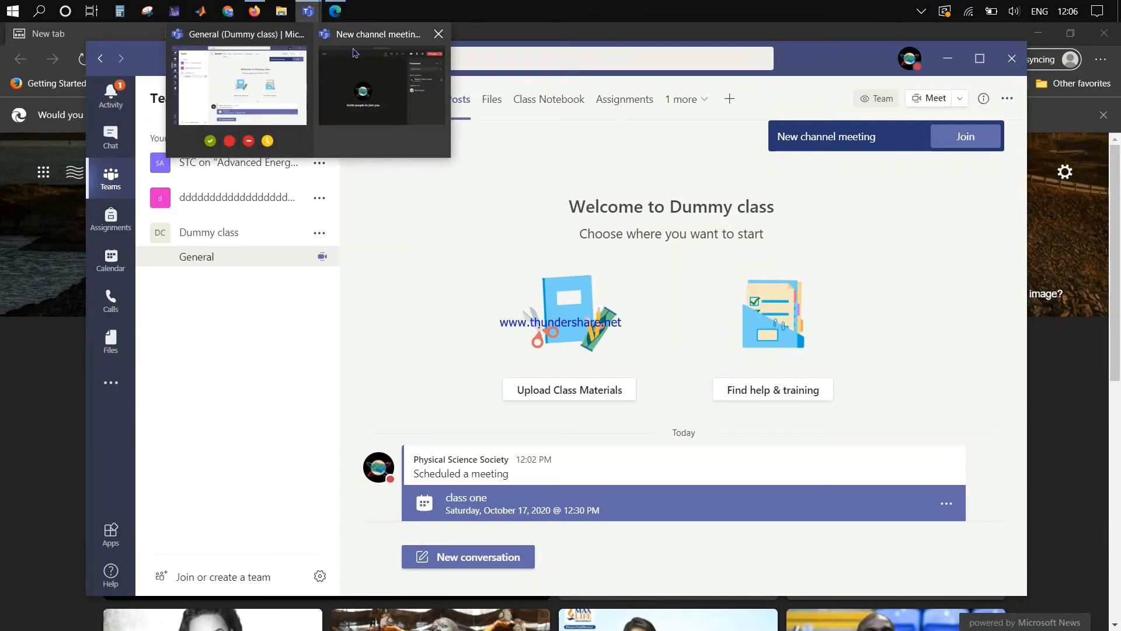
left_click(356, 54)
left_click(896, 148)
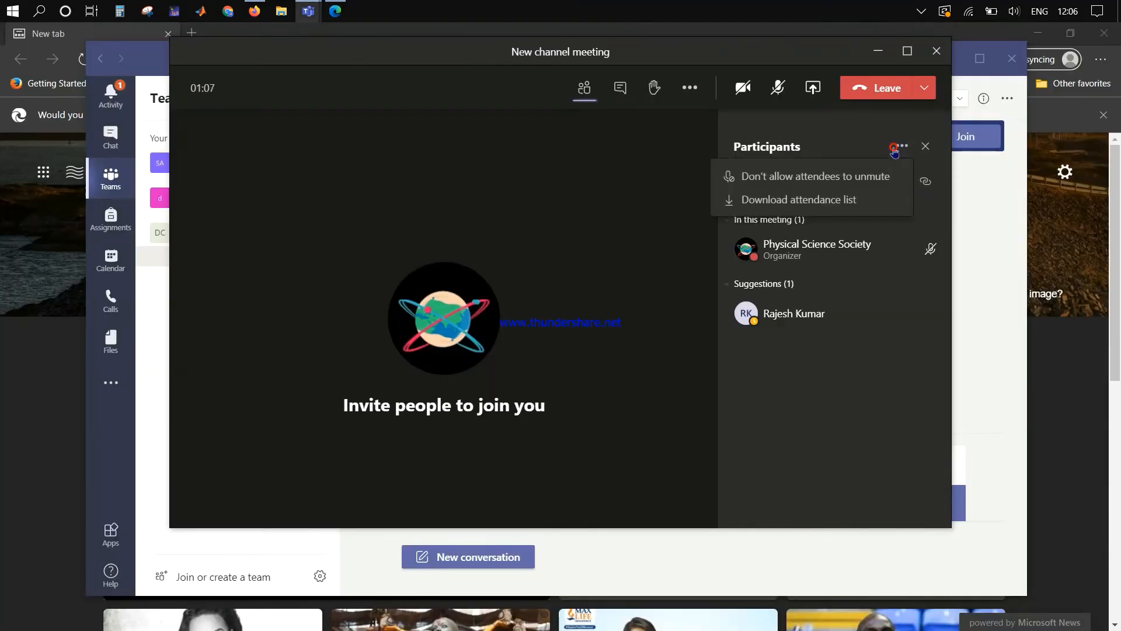
left_click(925, 182)
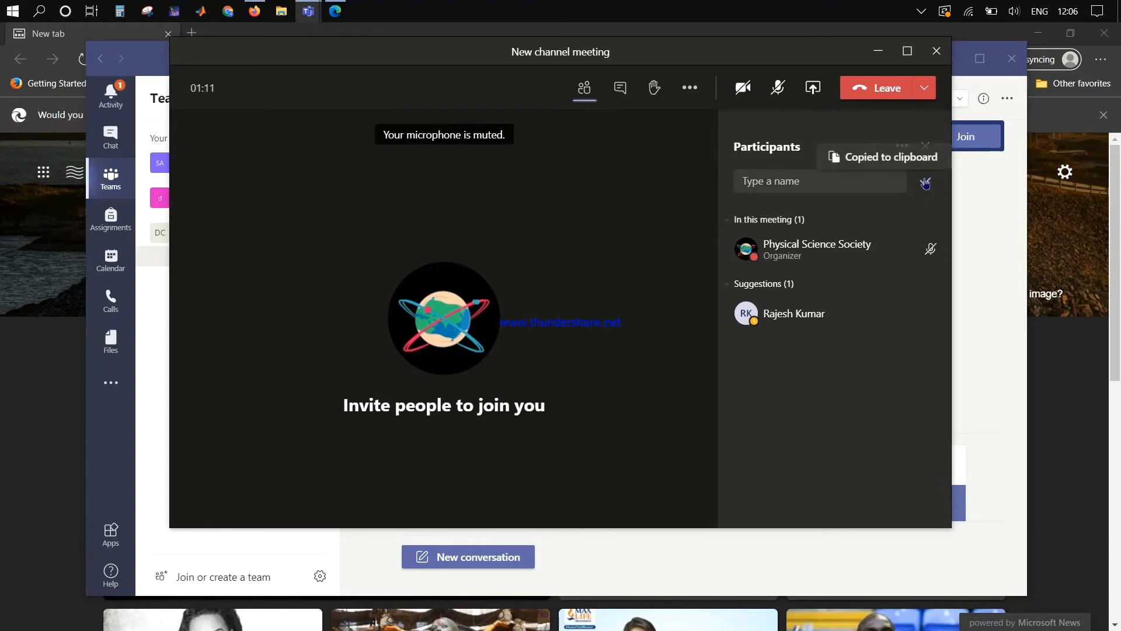
Step: Paste the join info into Edge's address bar and search it on Bing
left_click(335, 11)
key("ctrl+v")
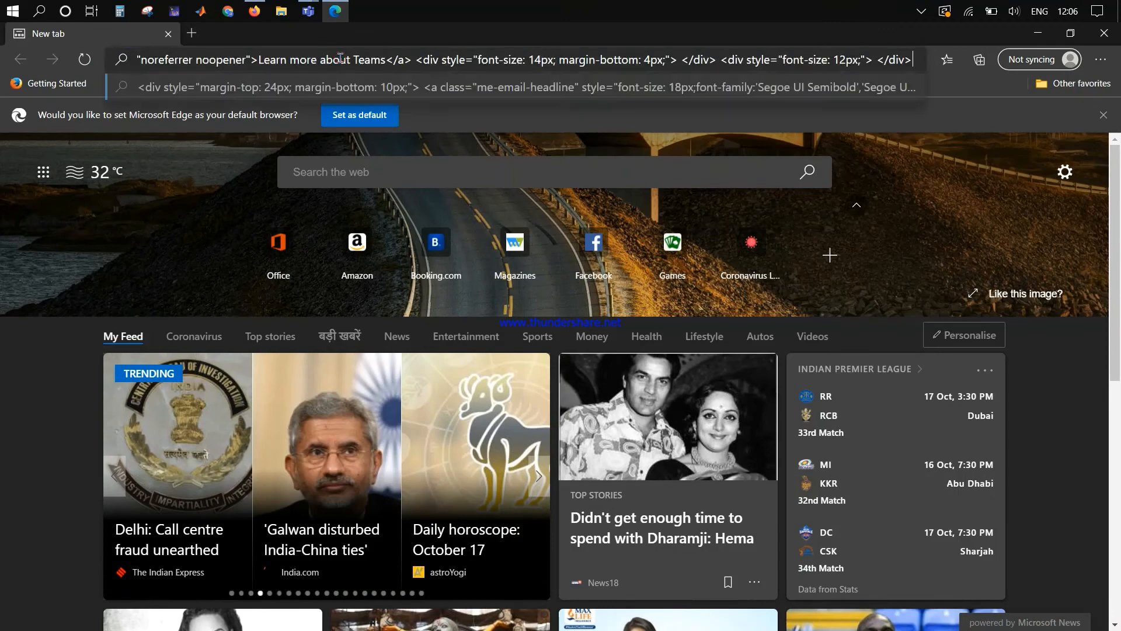
key("Return")
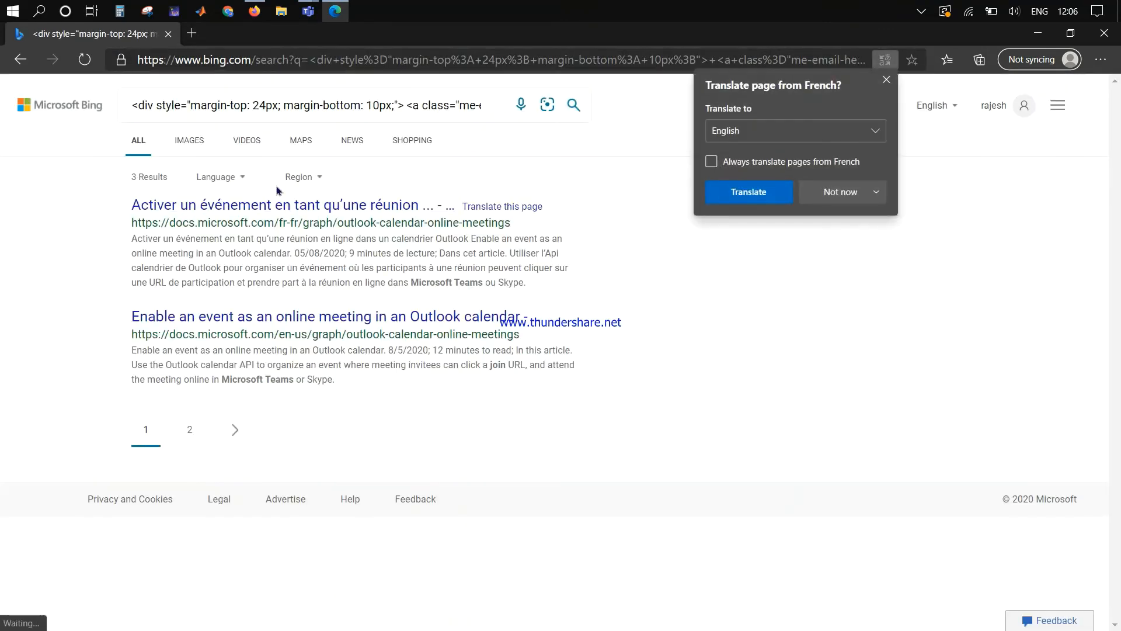
Step: In a new Firefox tab, Google 'edit pad' and open the EditPad.org online text editor
left_click(261, 14)
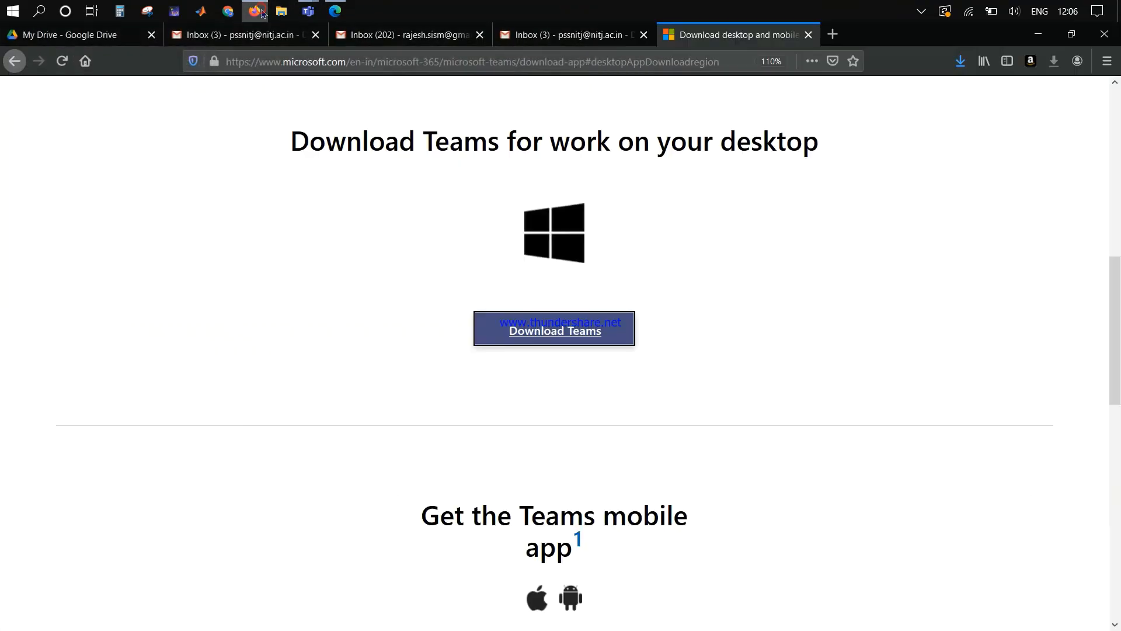
left_click(835, 36)
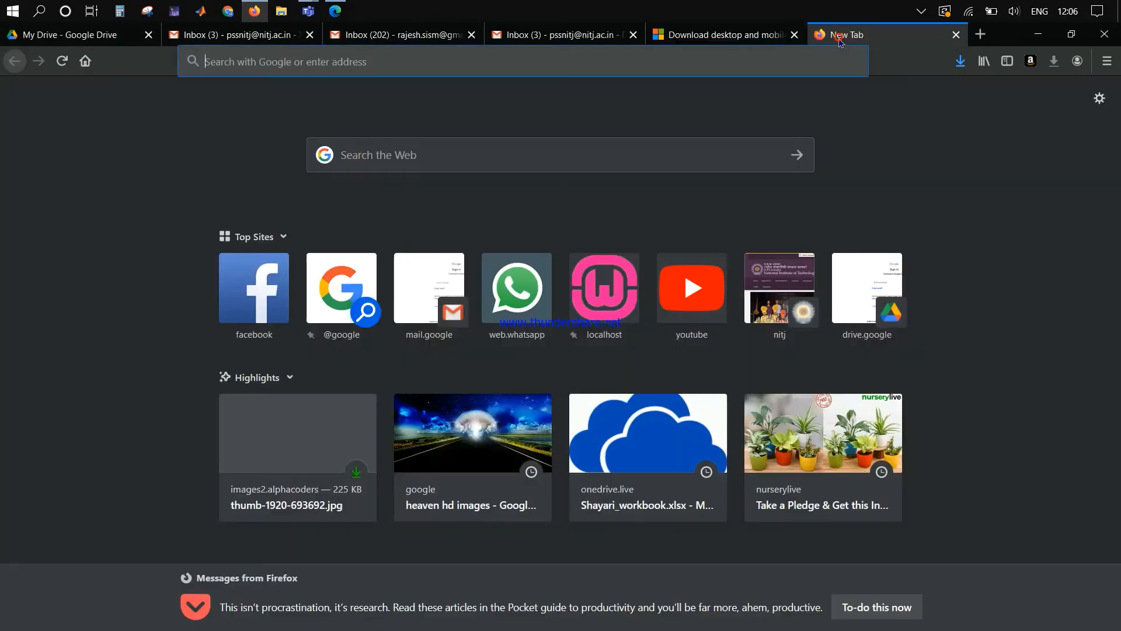
left_click(694, 64)
type("edit pad")
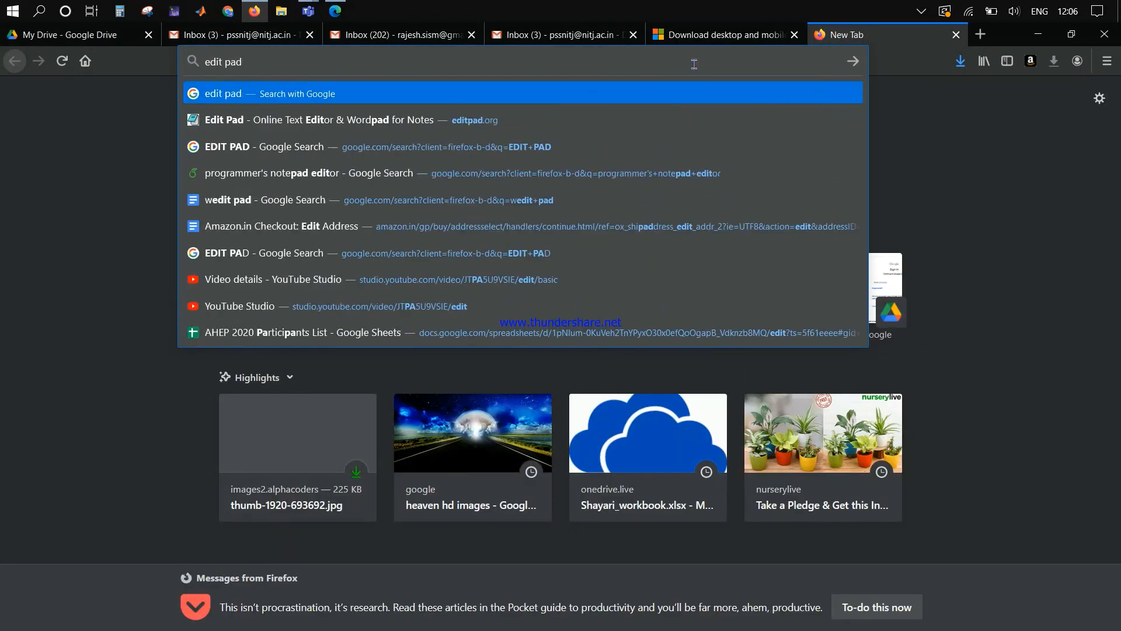
key("Return")
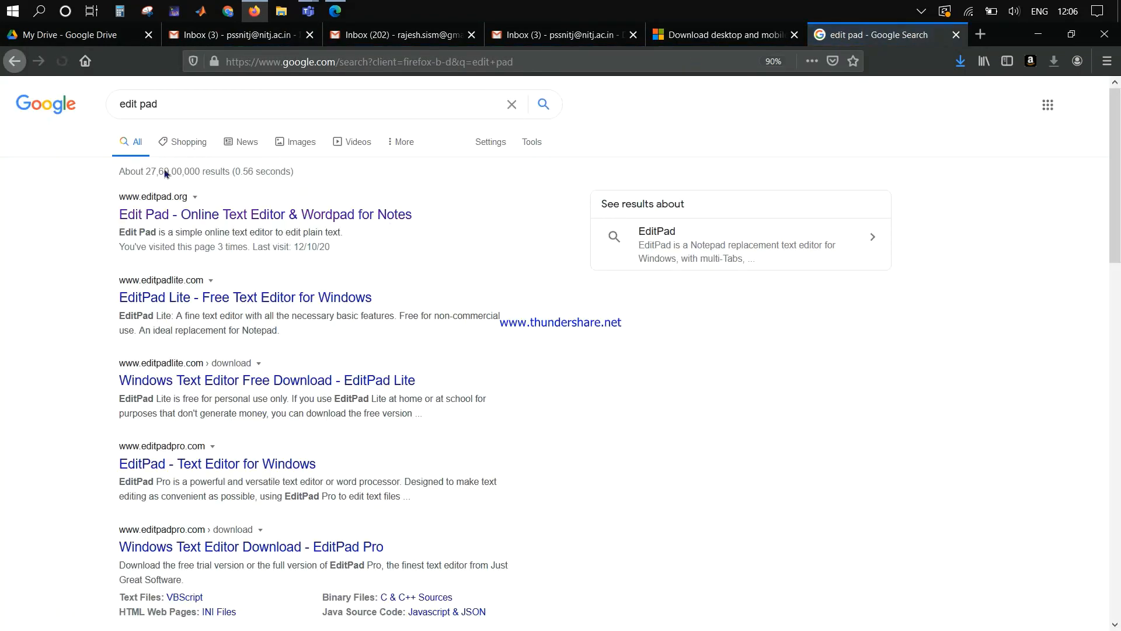
left_click(173, 217)
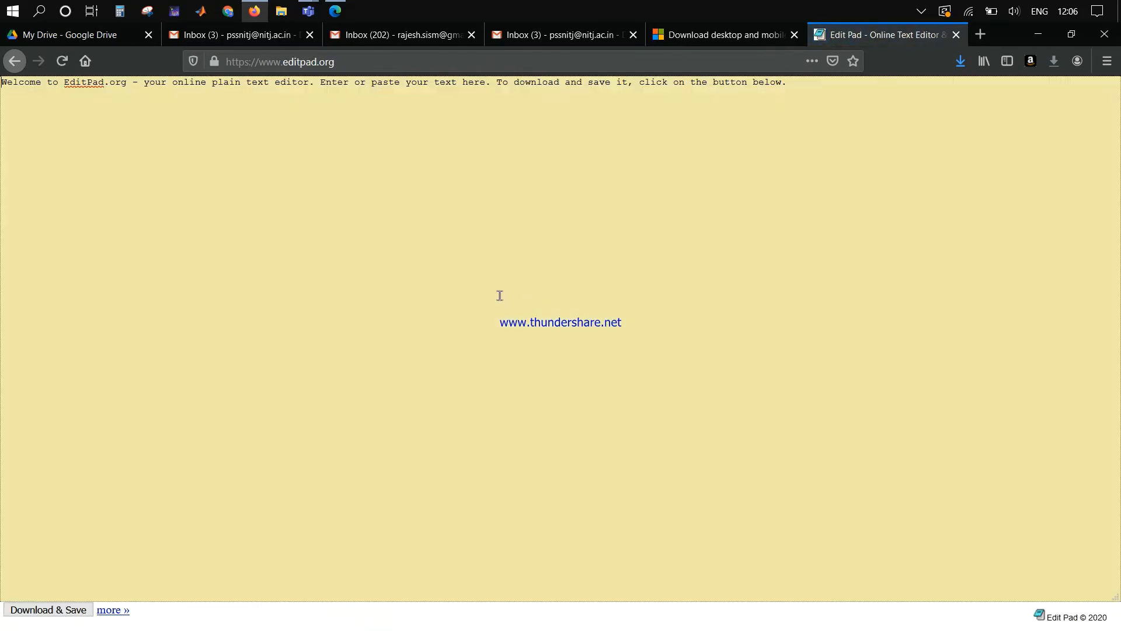
Step: Replace EditPad's text with the pasted invite HTML and select its meetup-join URL
key("ctrl+a")
key("ctrl+v")
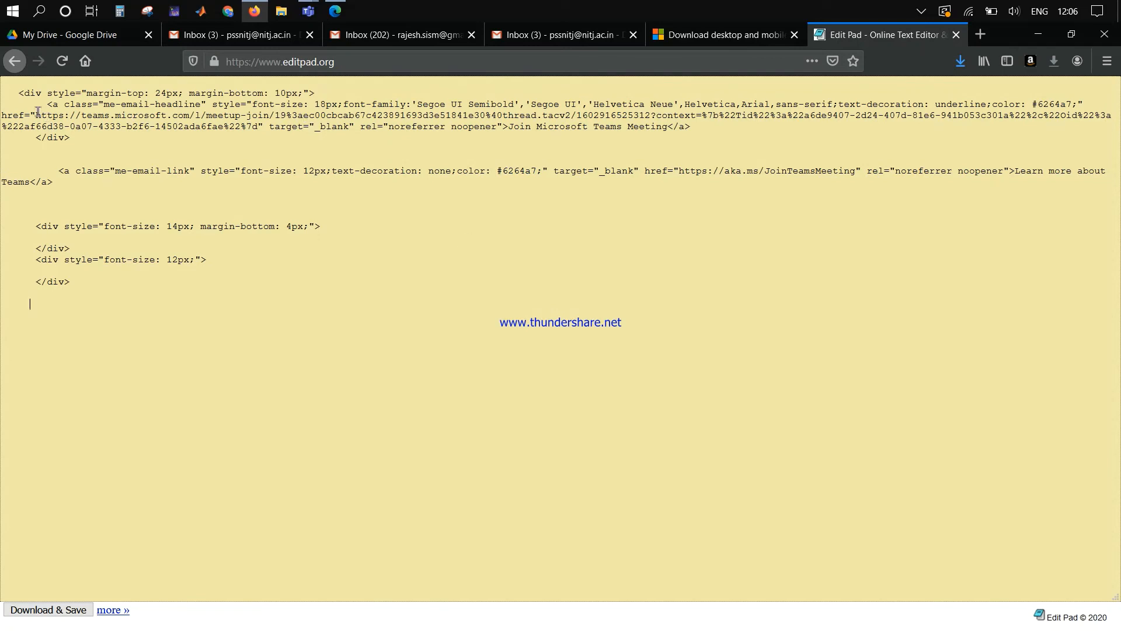
left_click_drag(37, 114, 261, 127)
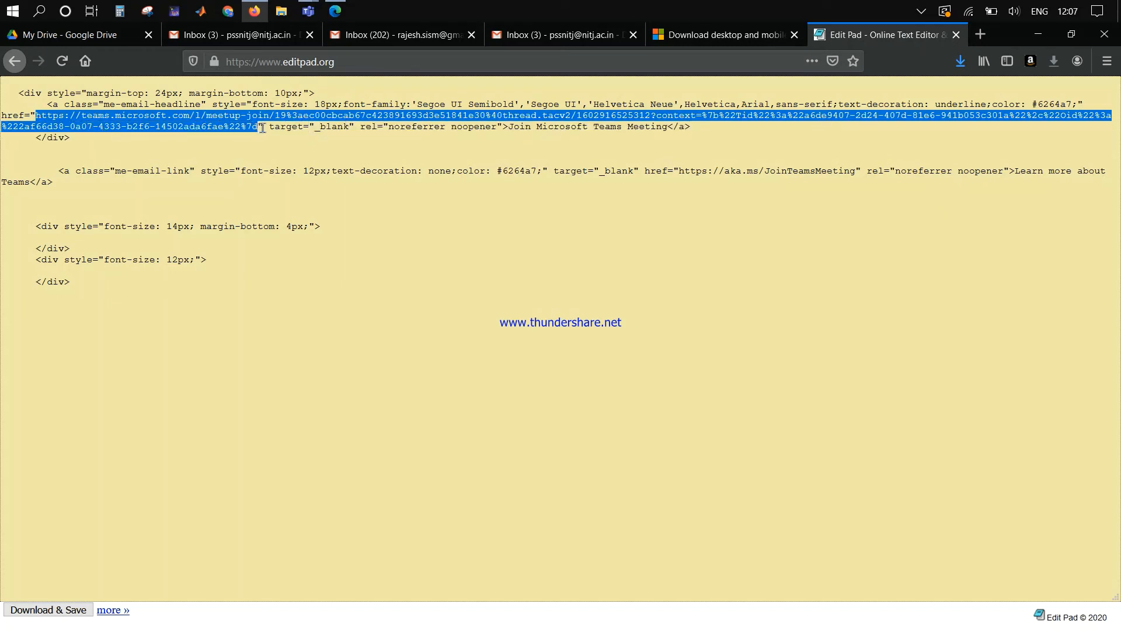
Step: Paste the Teams meetup-join URL into the address bar and go to it
left_click(328, 62)
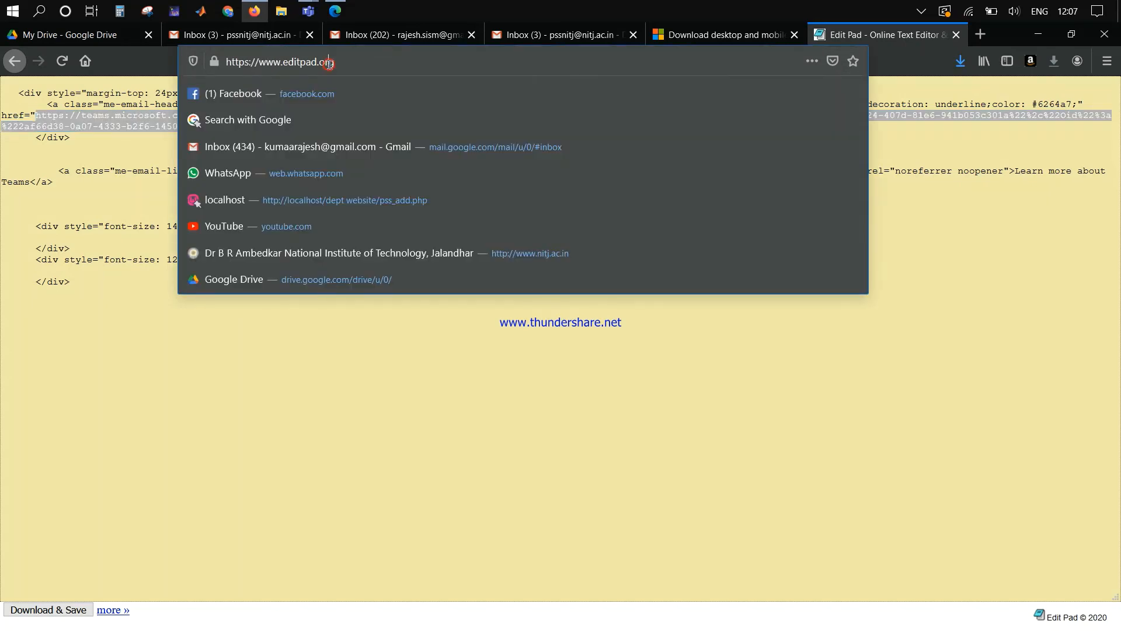
key("ctrl+v")
key("Return")
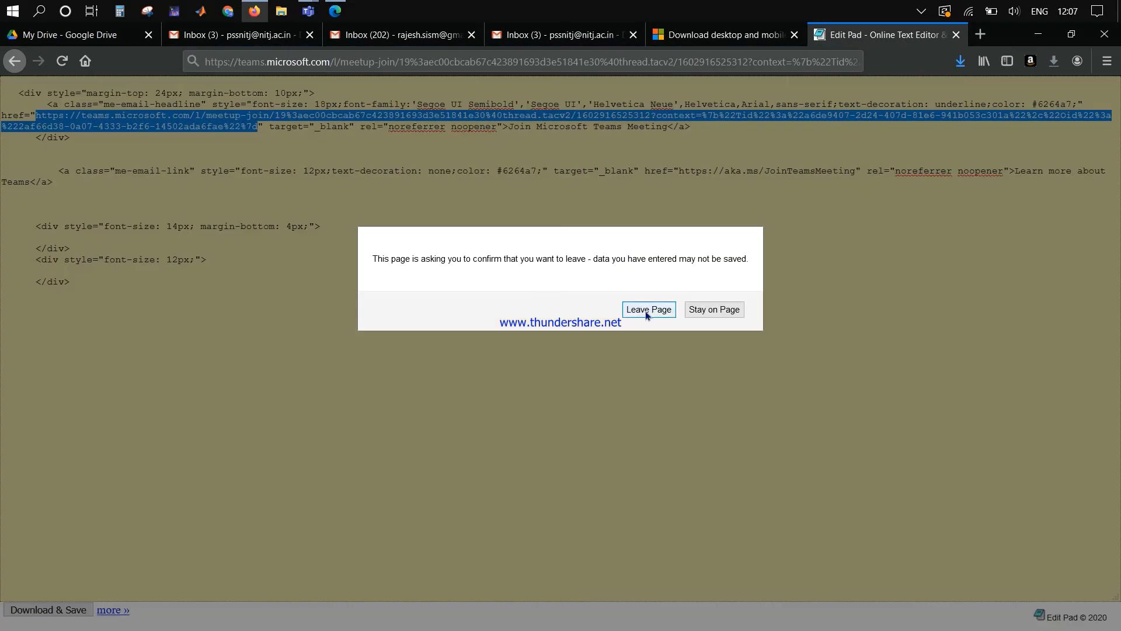
Step: Open the meetup-join link in Edge, decline the desktop app, and continue in the browser
left_click(647, 310)
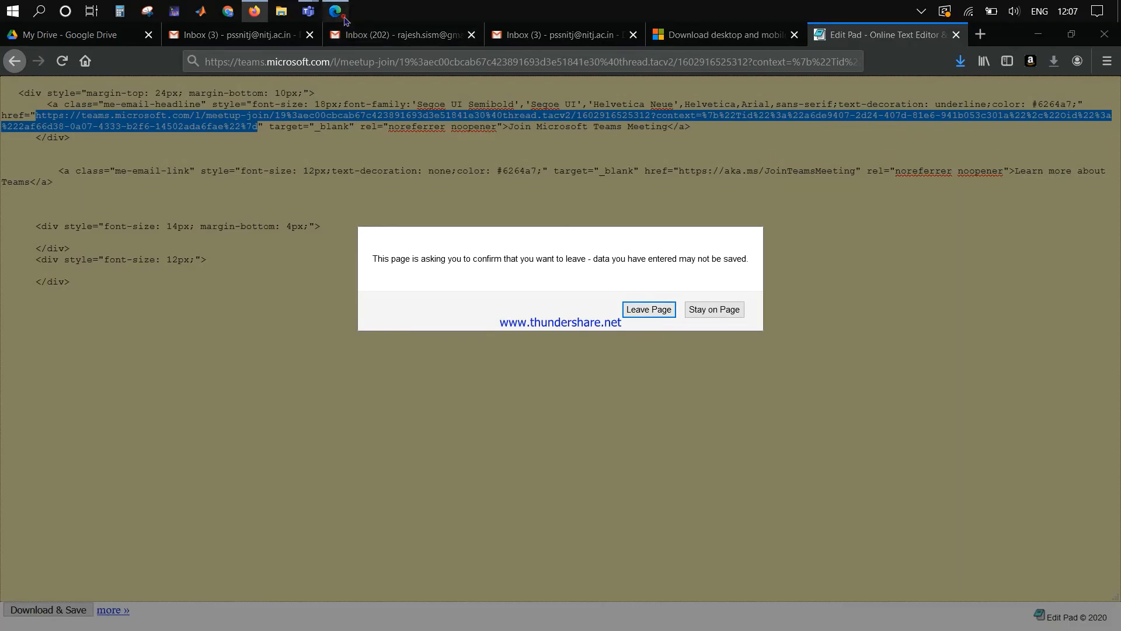
key("ctrl+a")
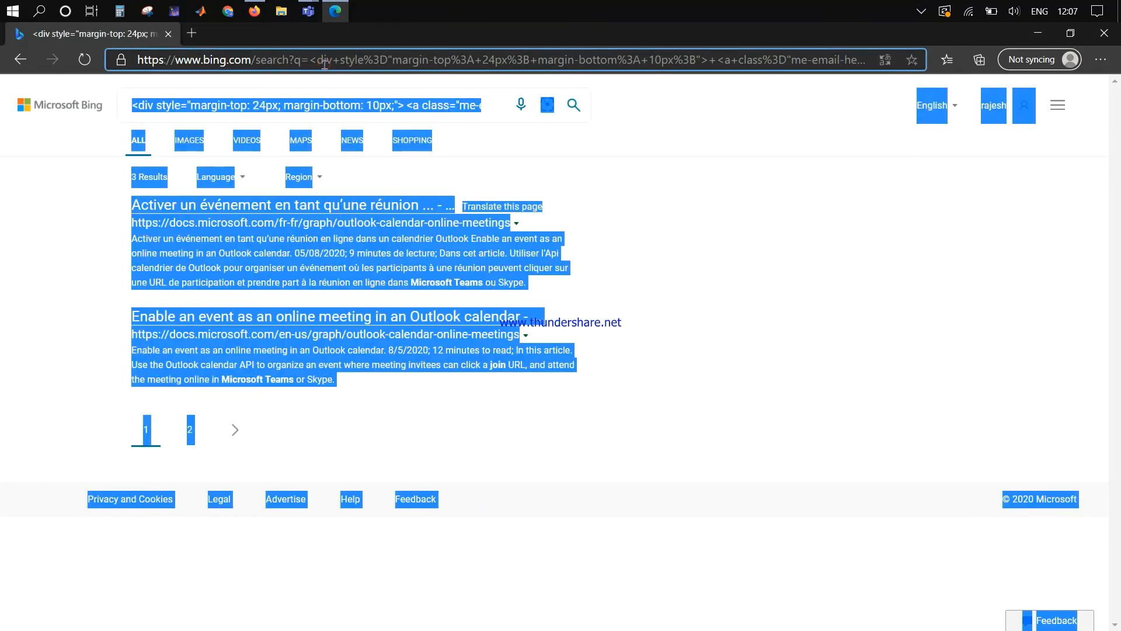
left_click(325, 63)
key("ctrl+v")
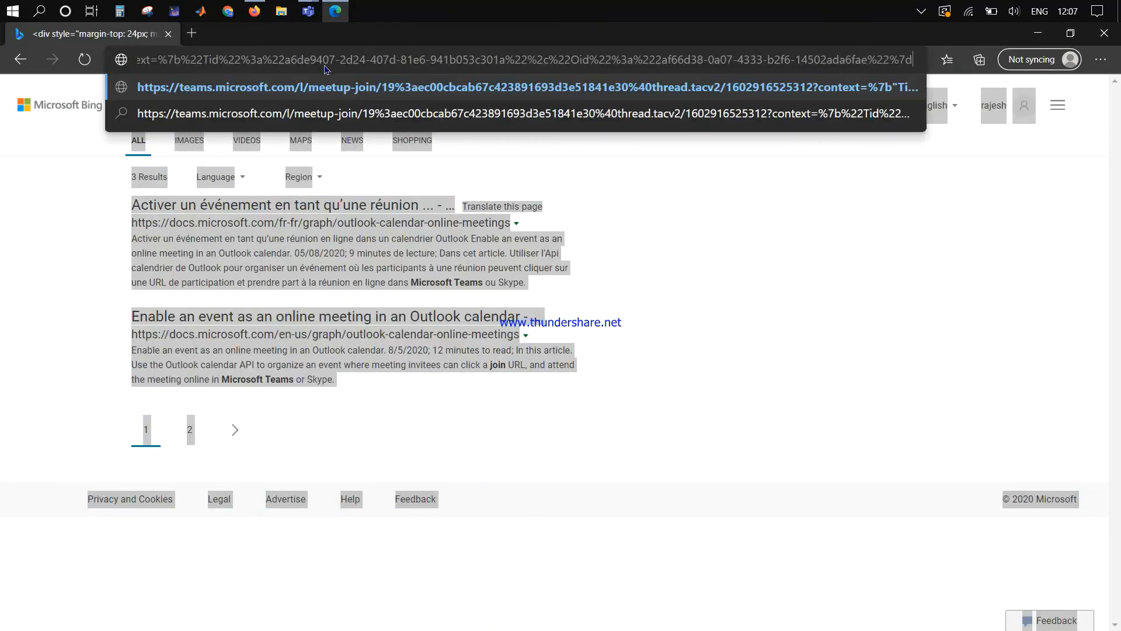
key("Return")
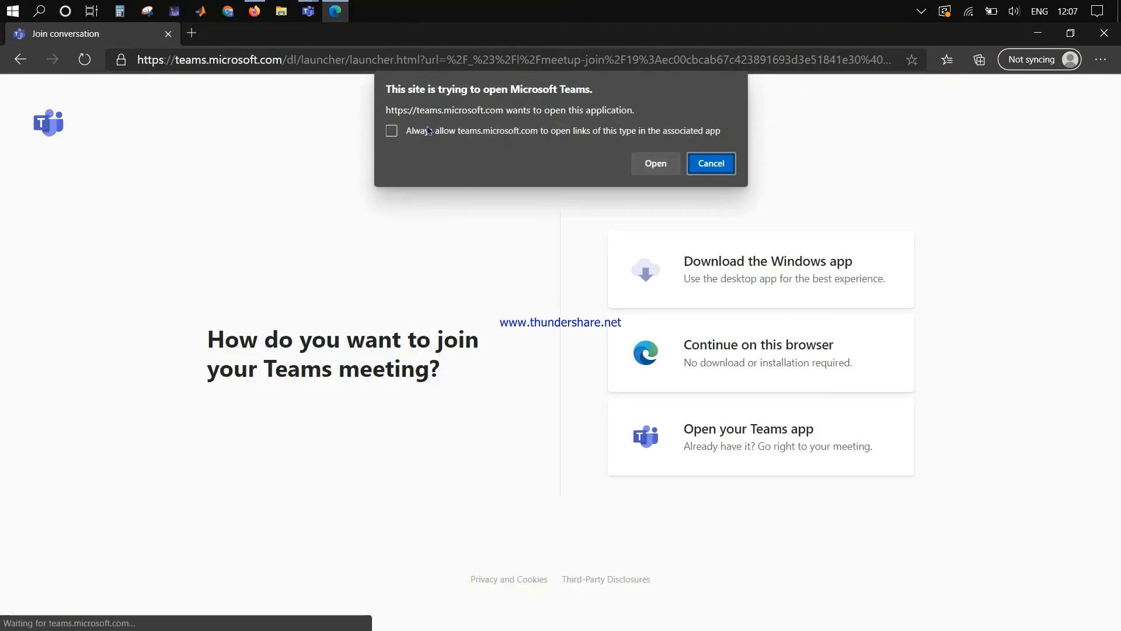
left_click(730, 163)
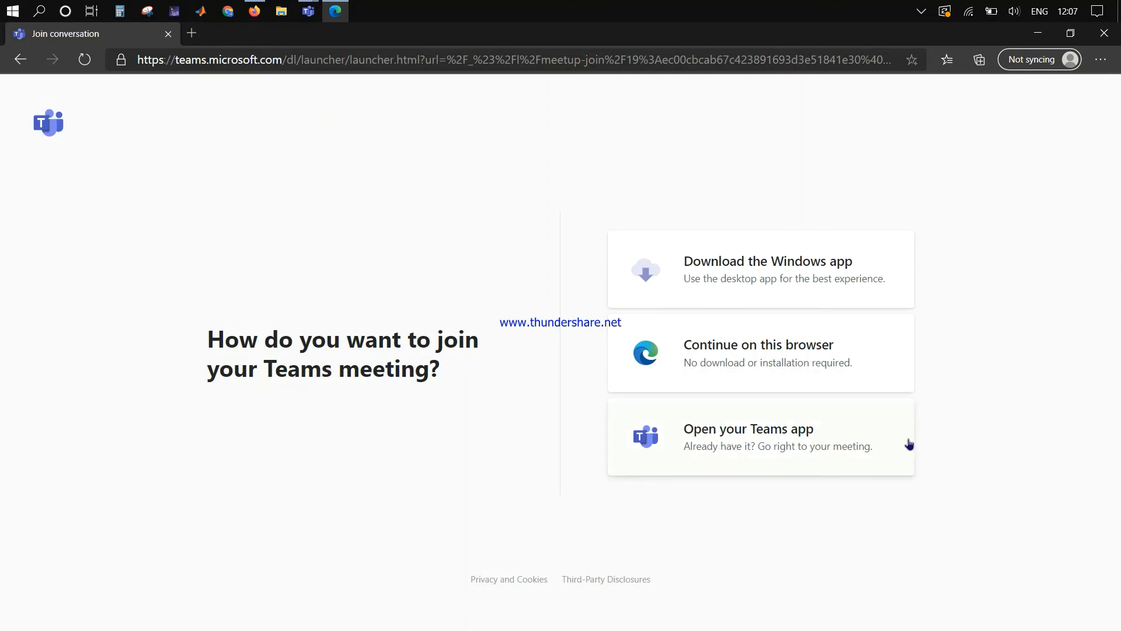
left_click(745, 350)
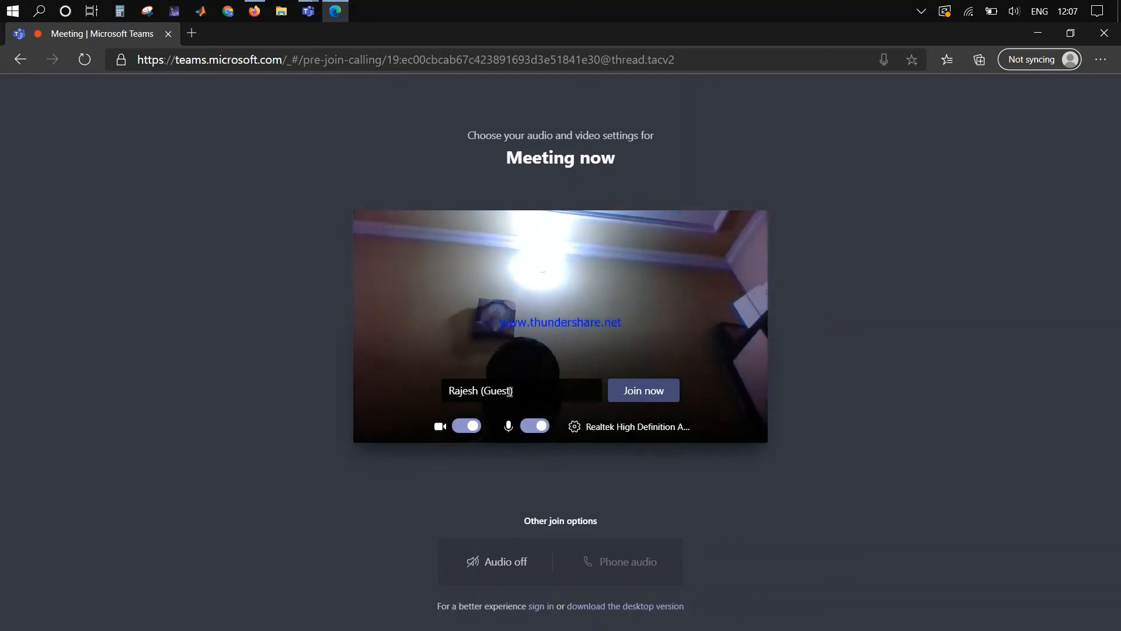
Step: Join the meeting as the browser guest with camera and microphone off
left_click(471, 428)
left_click(535, 425)
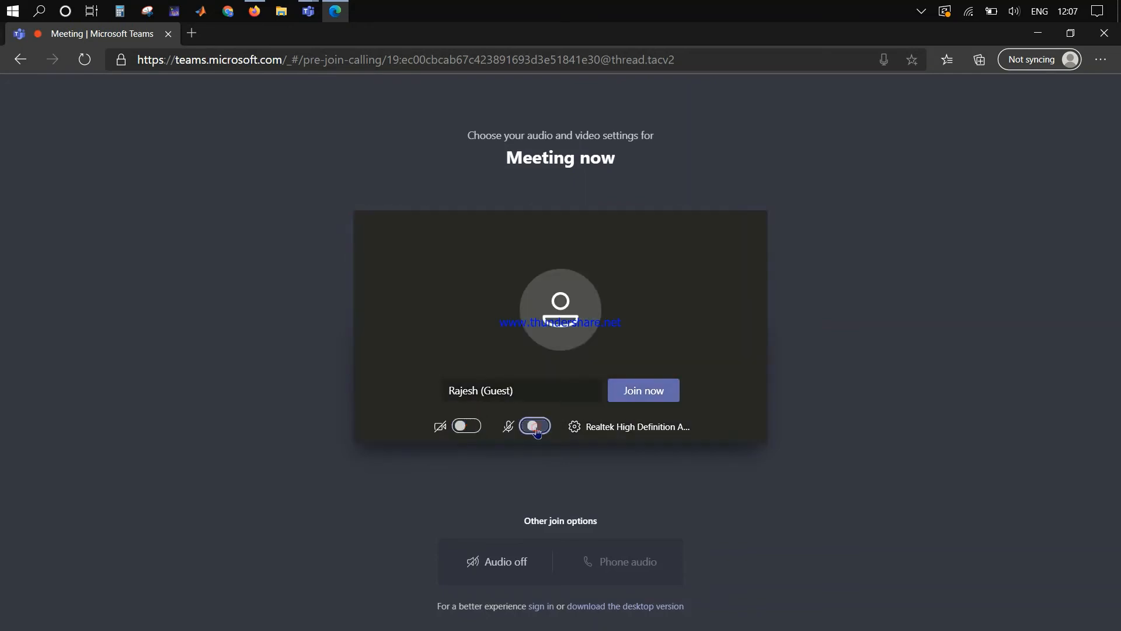
left_click(656, 394)
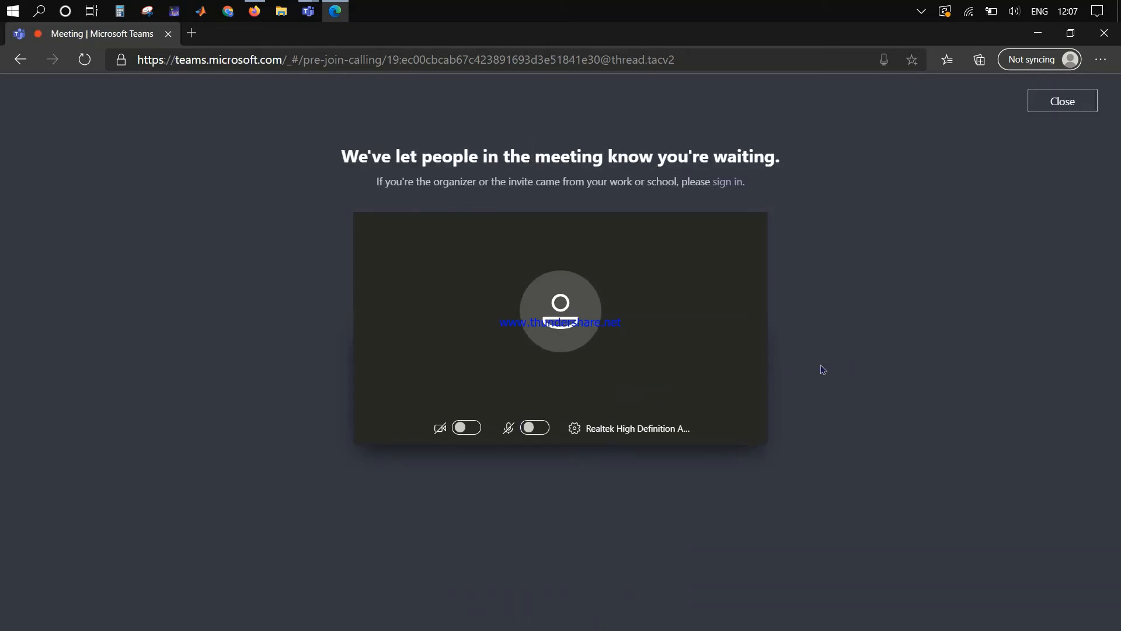
Step: Return to the organizer's meeting window showing the guest waiting in the lobby
key("ctrl+super+Right")
key("super+Tab")
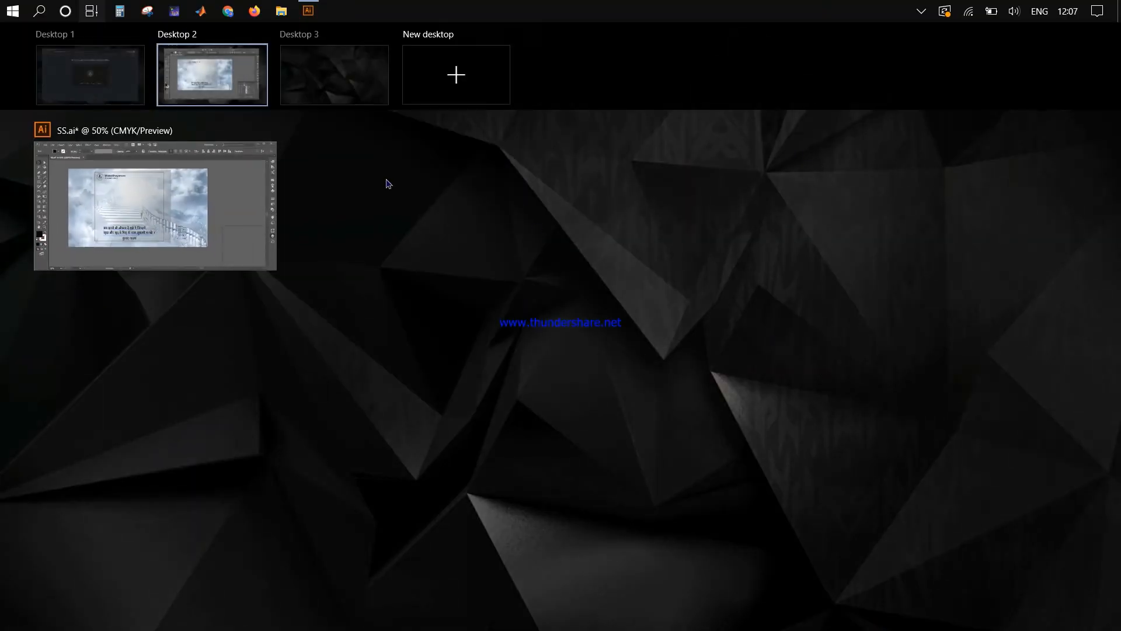
left_click(113, 92)
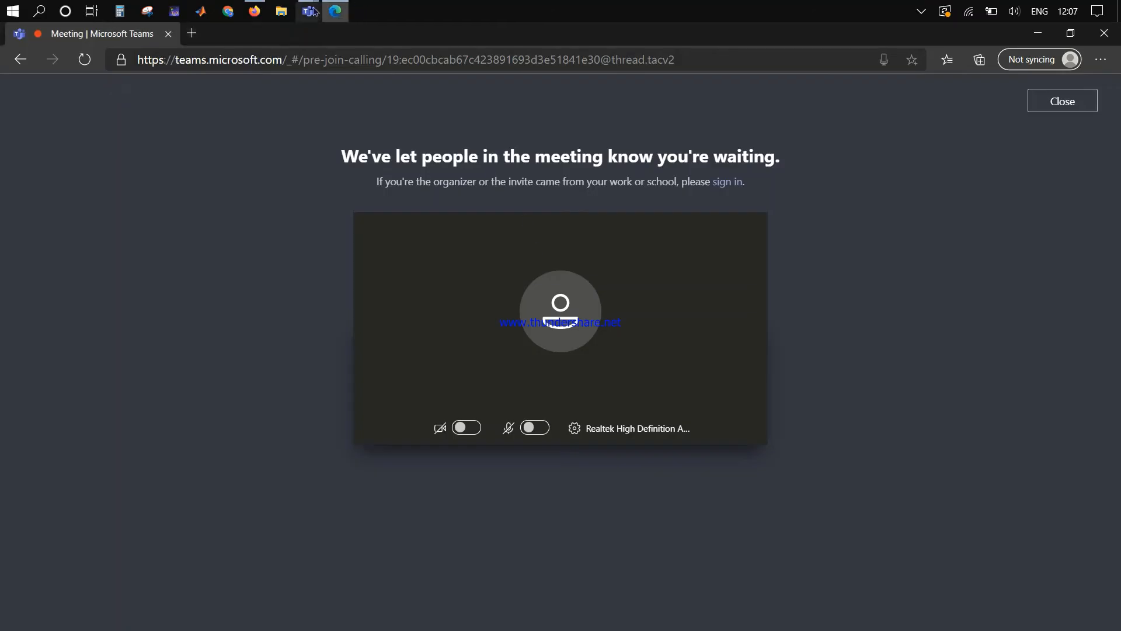
mouse_move(310, 11)
left_click(380, 92)
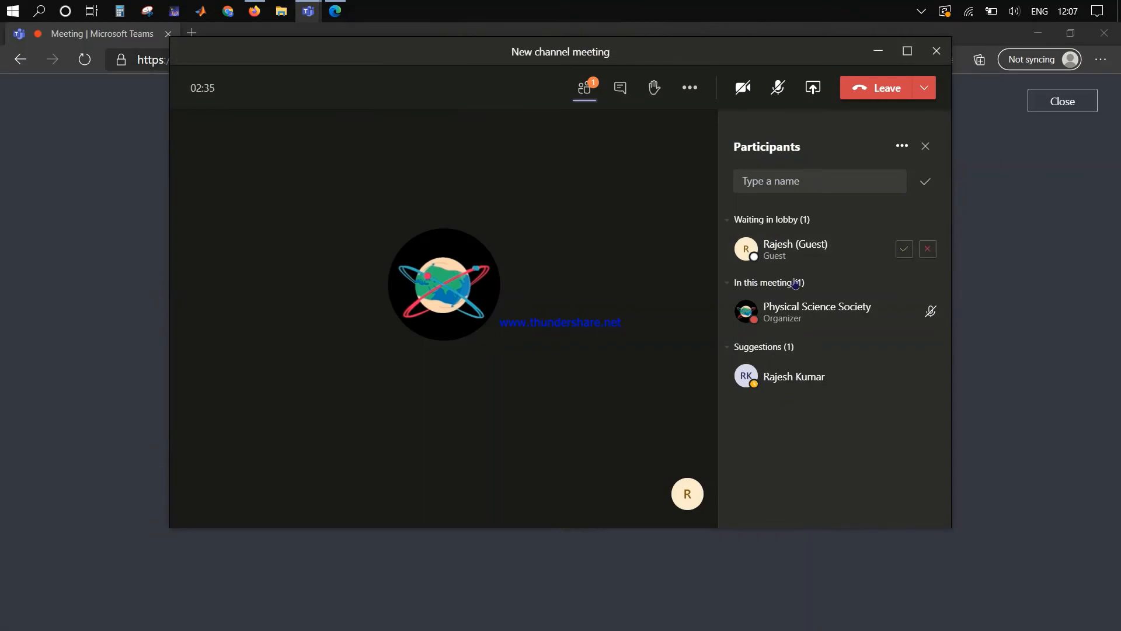
Step: Admit the lobby guest, reposition the organizer's meeting window, then minimise it
left_click(905, 250)
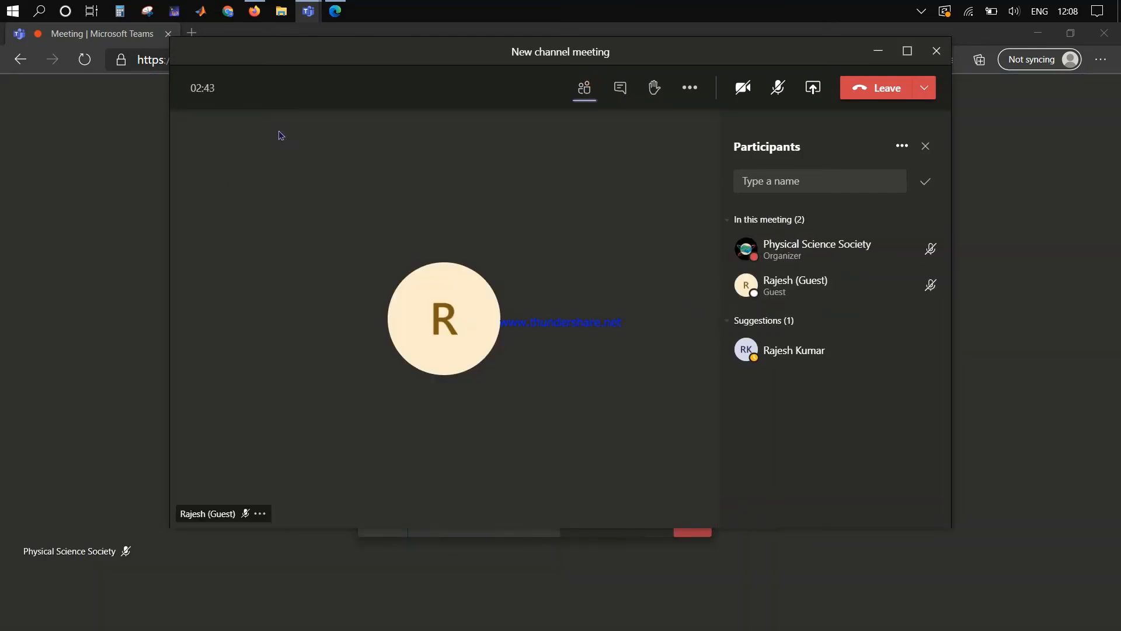
left_click_drag(274, 54, 247, 298)
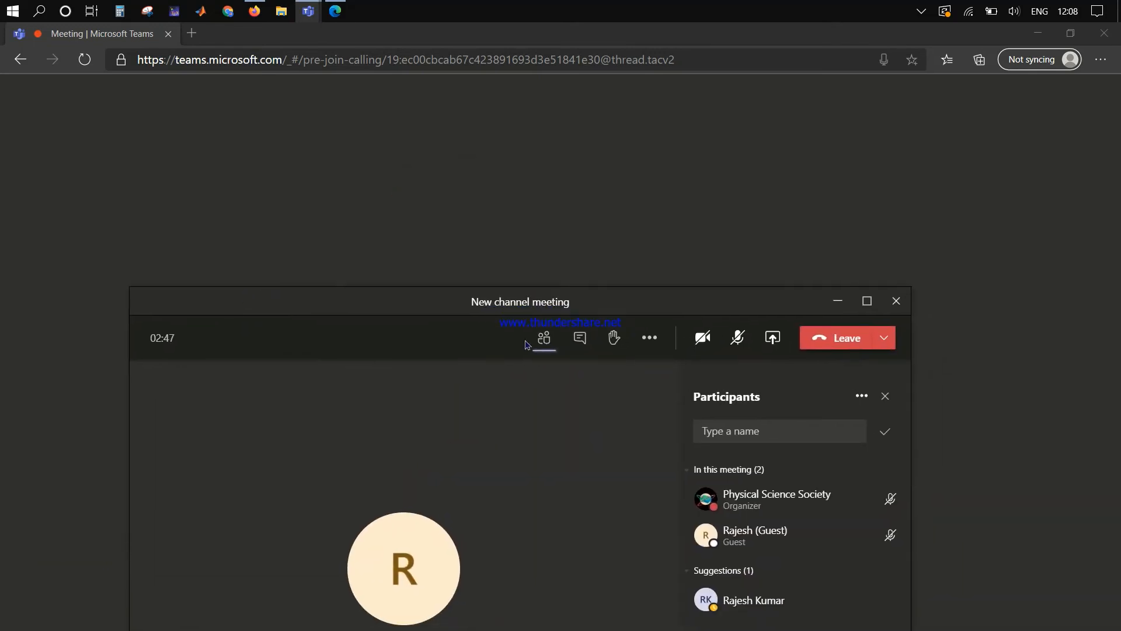
left_click_drag(798, 304, 445, 136)
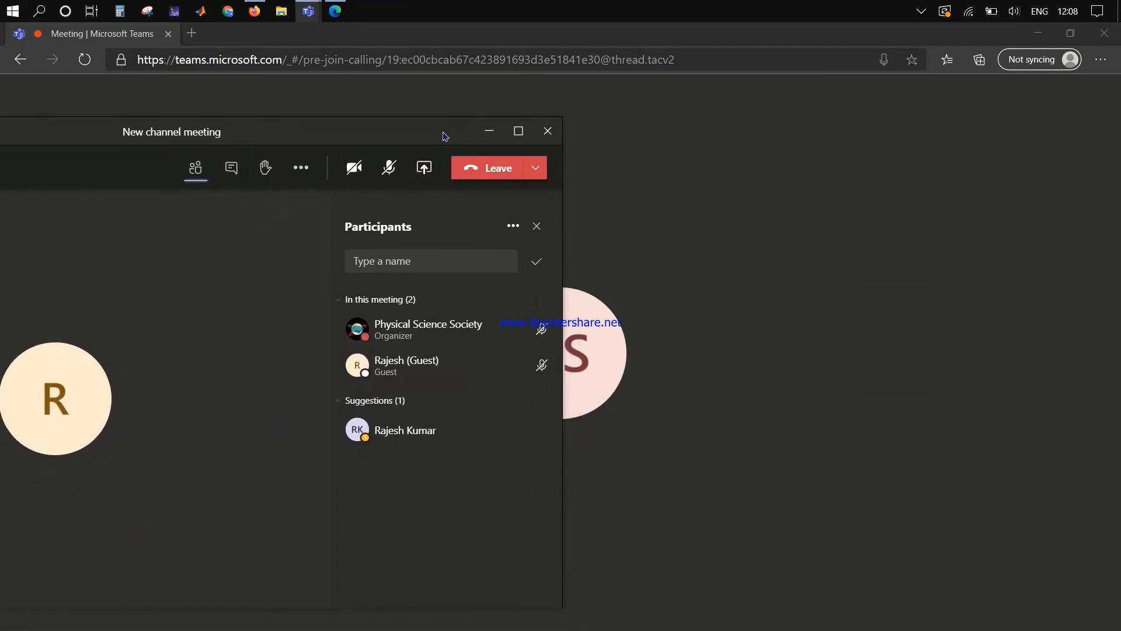
left_click(489, 131)
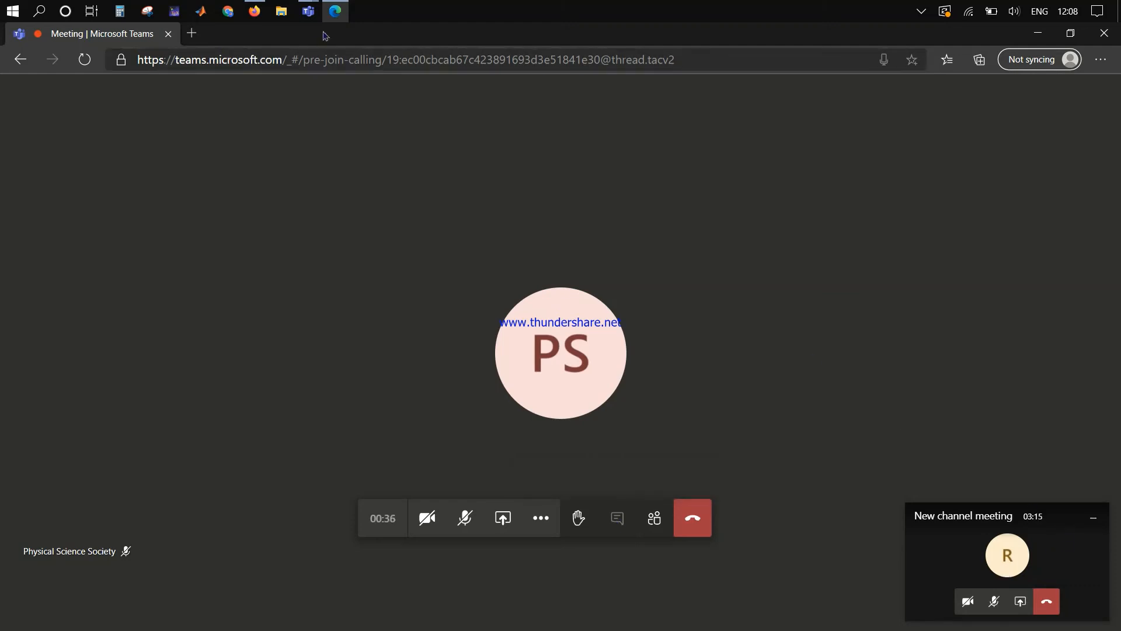
Step: Bring up the Dummy class General window, then the browser guest's meeting page
mouse_move(309, 11)
left_click(187, 88)
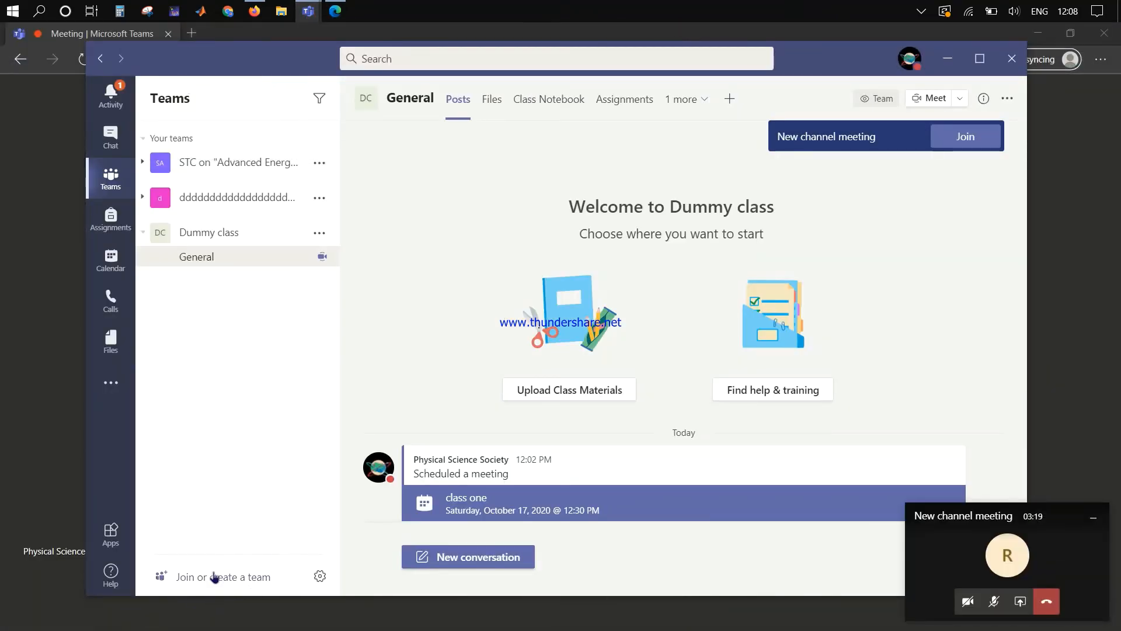
left_click(1040, 272)
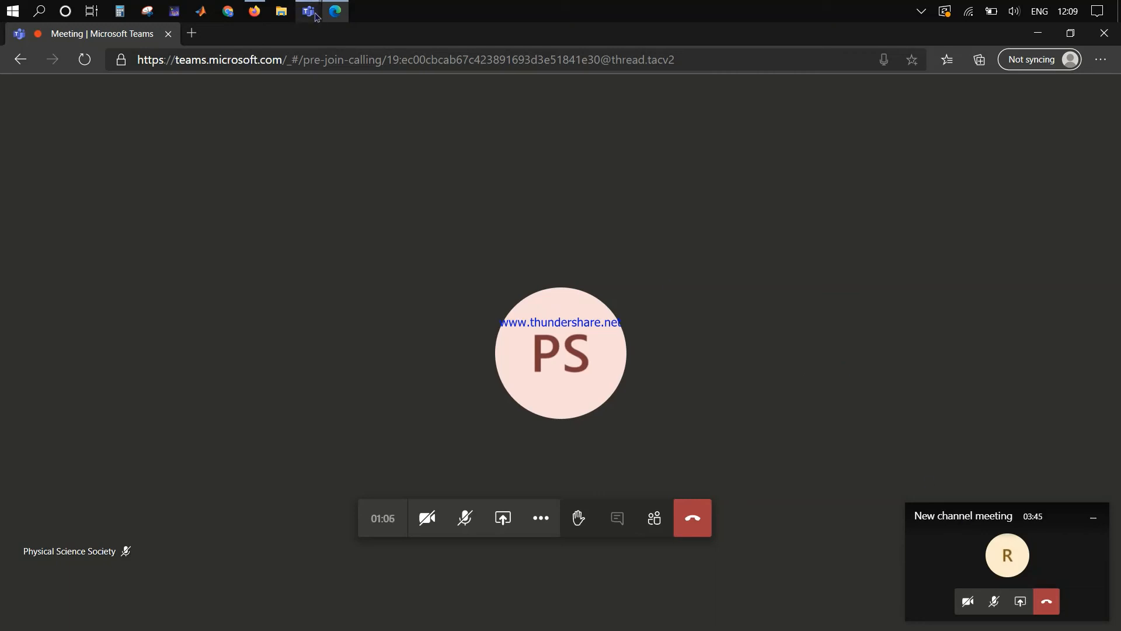
Step: Open Add member for Dummy class, close it without adding anyone, and return to the guest's meeting
mouse_move(309, 11)
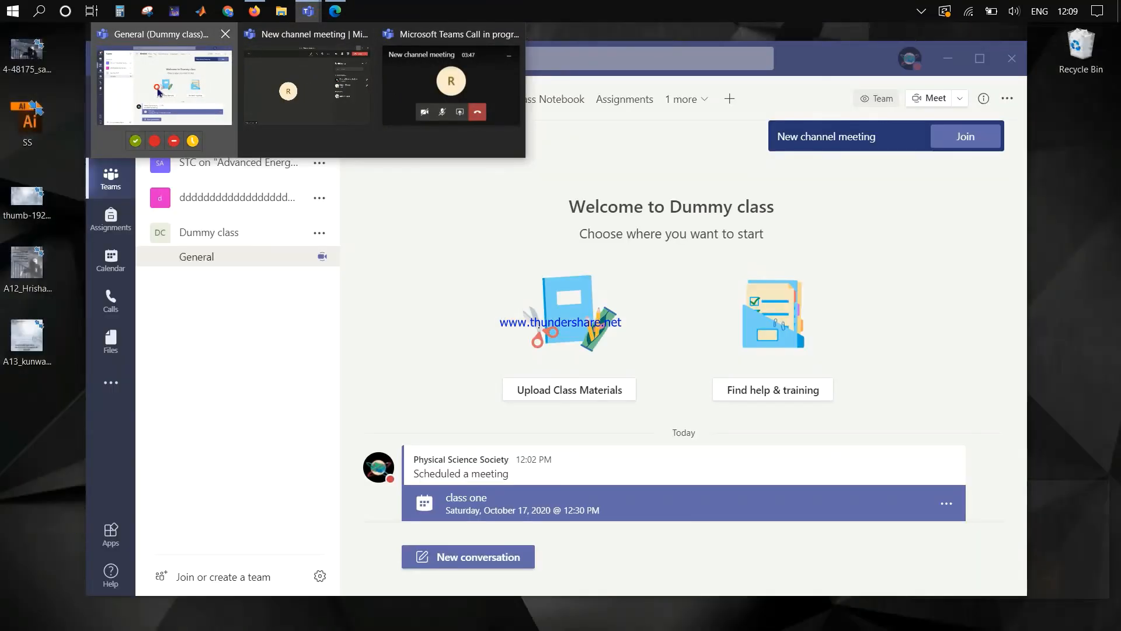
left_click(161, 91)
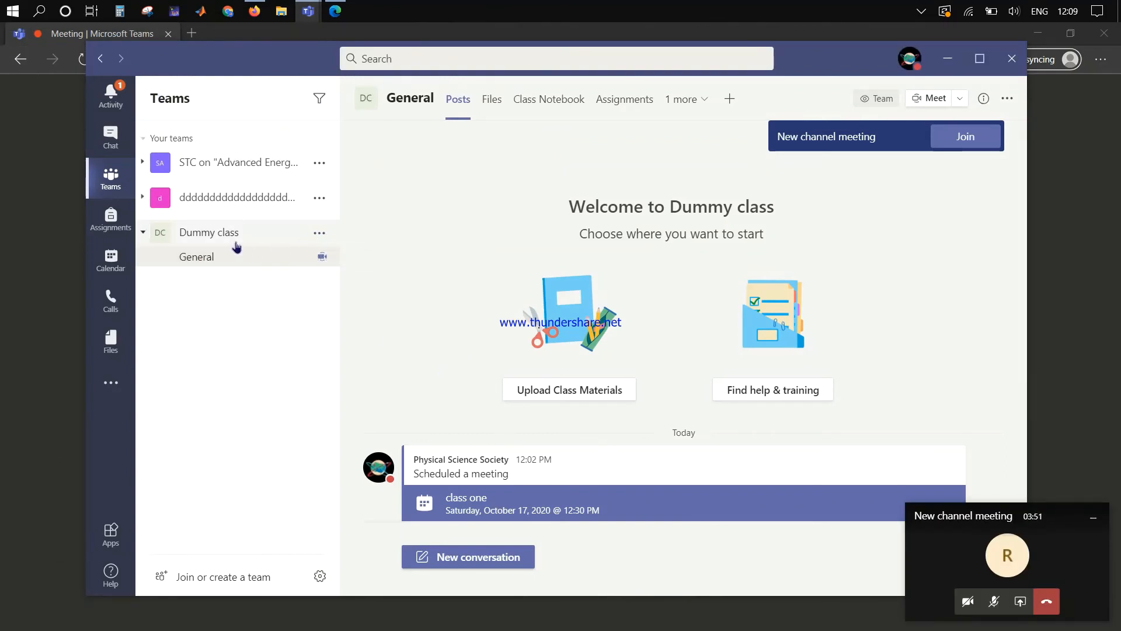
left_click(318, 233)
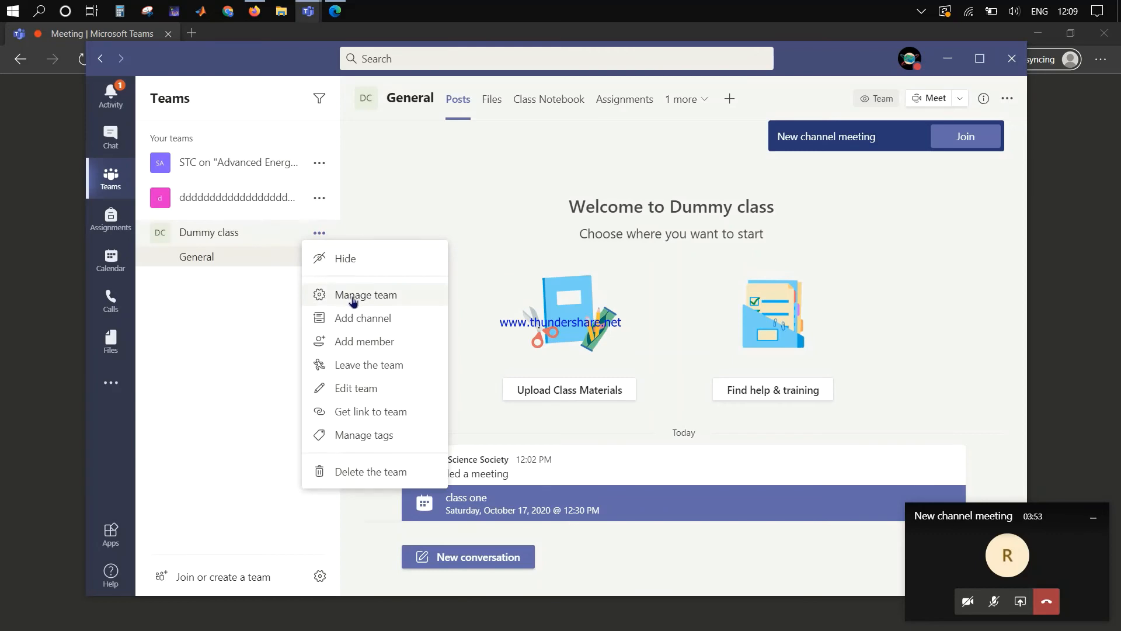
left_click(350, 341)
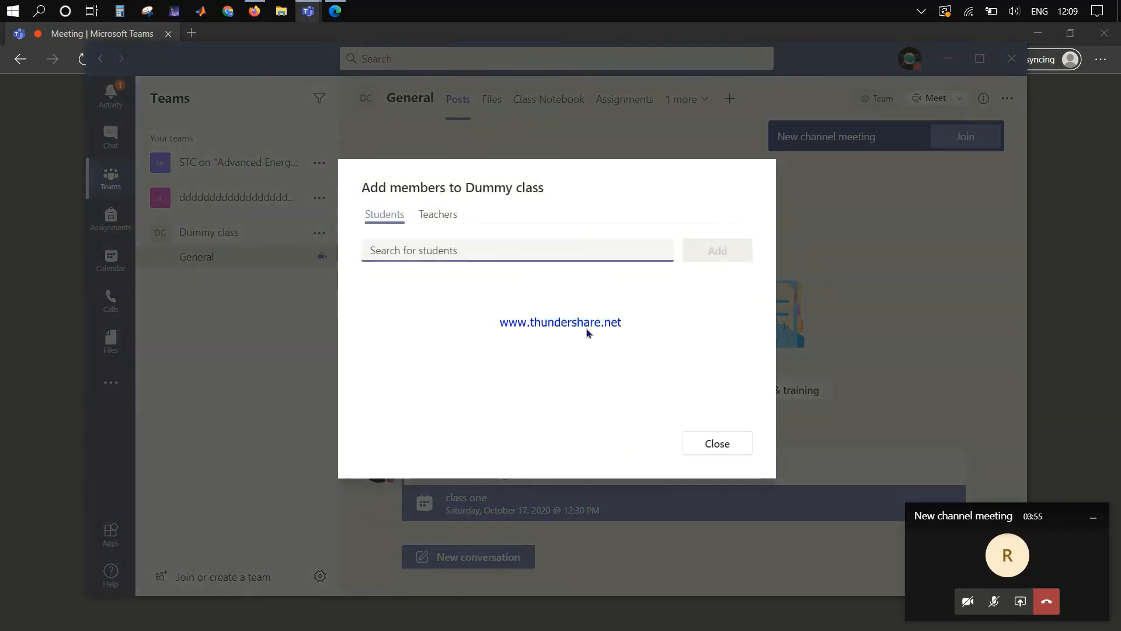
left_click(717, 445)
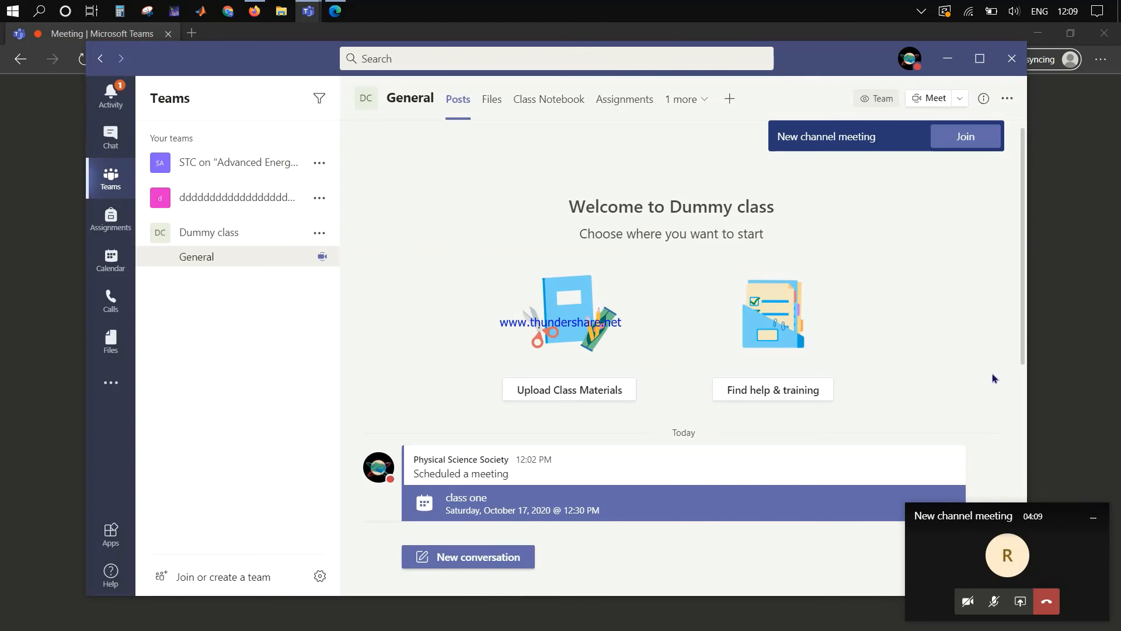
left_click(1058, 238)
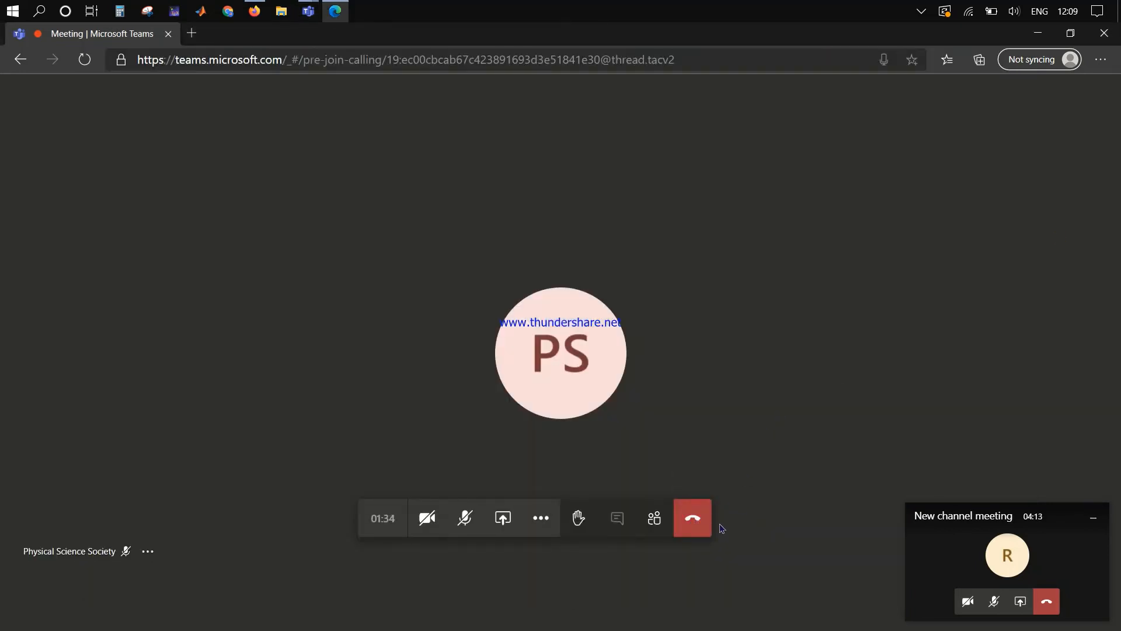
Step: Hang up the browser guest's call and the organizer's call
left_click(691, 517)
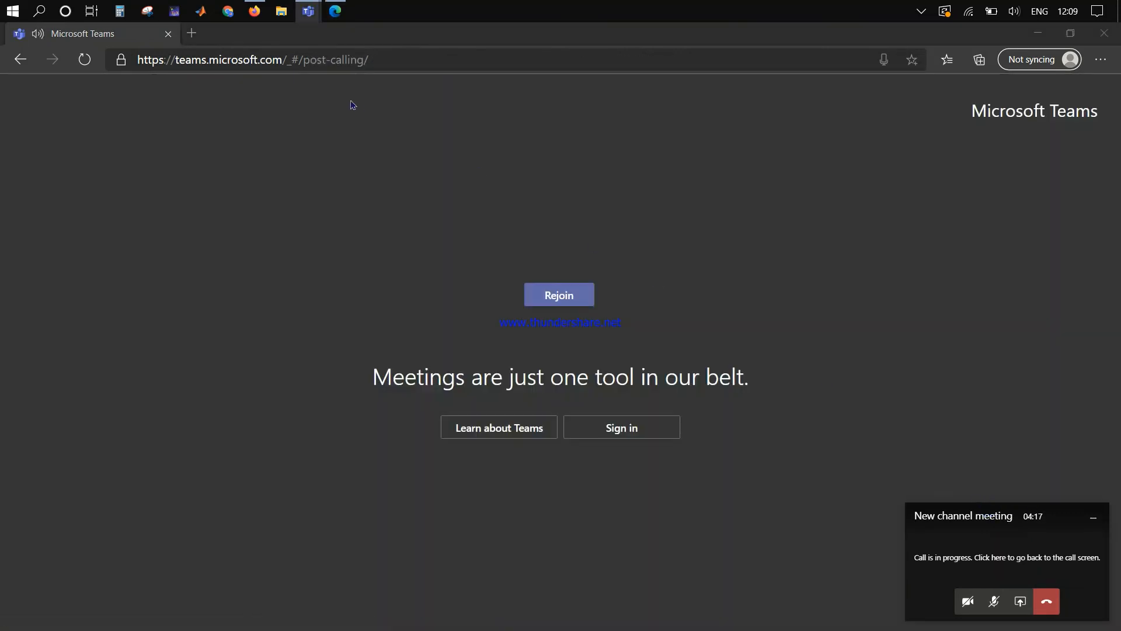
left_click(424, 77)
left_click(1046, 602)
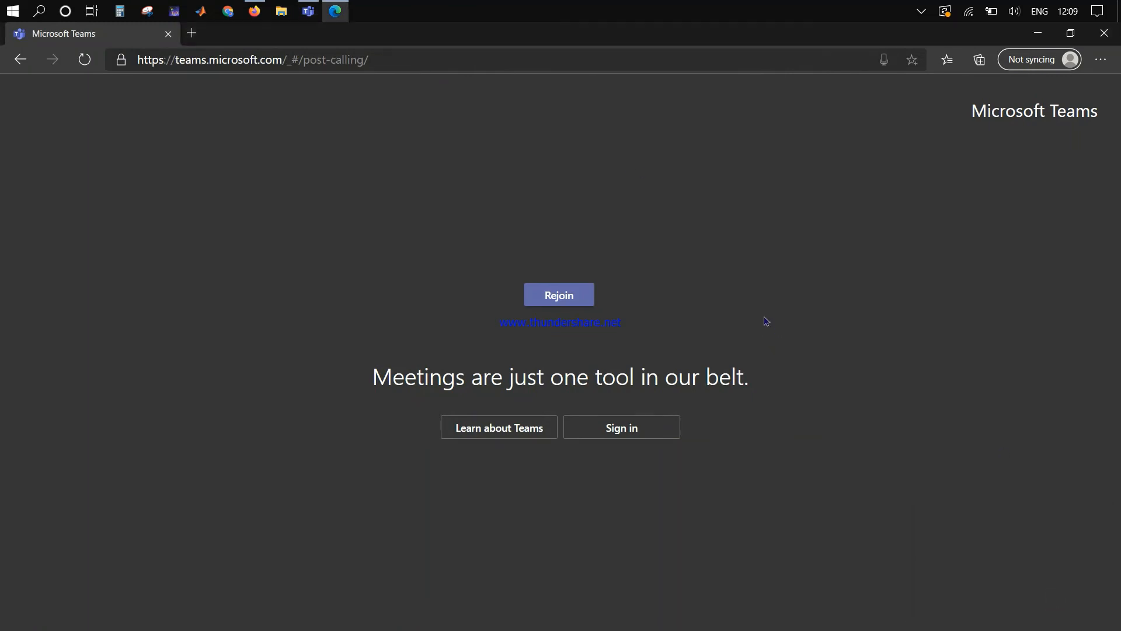
Step: Show the Teams Calendar for the work week of October 26–30, 2020
left_click(311, 13)
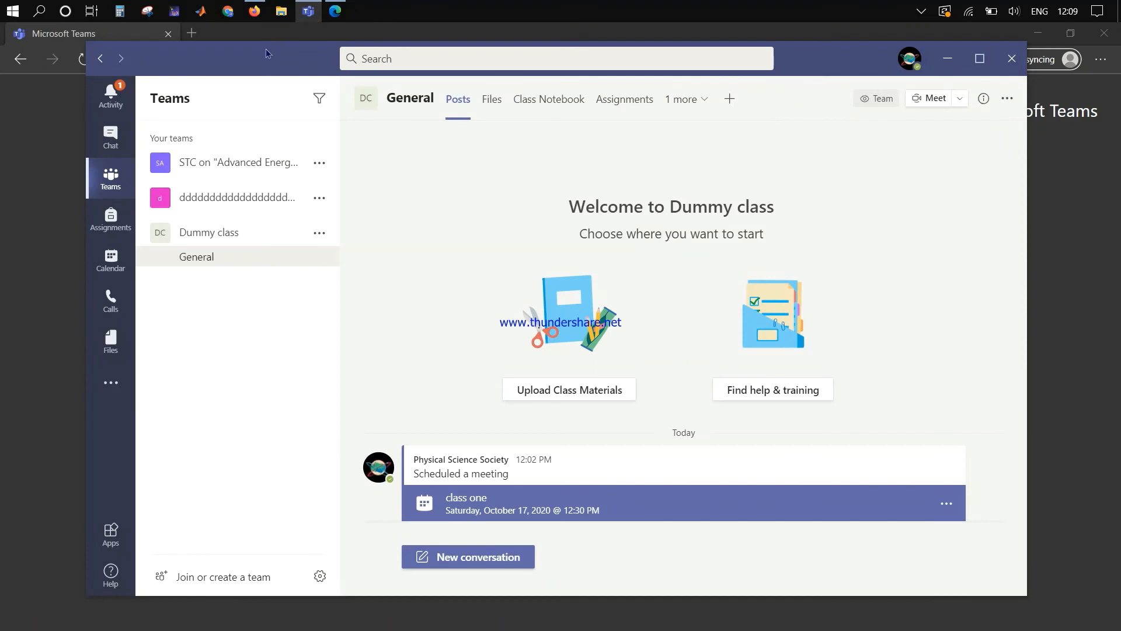
left_click_drag(266, 52, 314, 47)
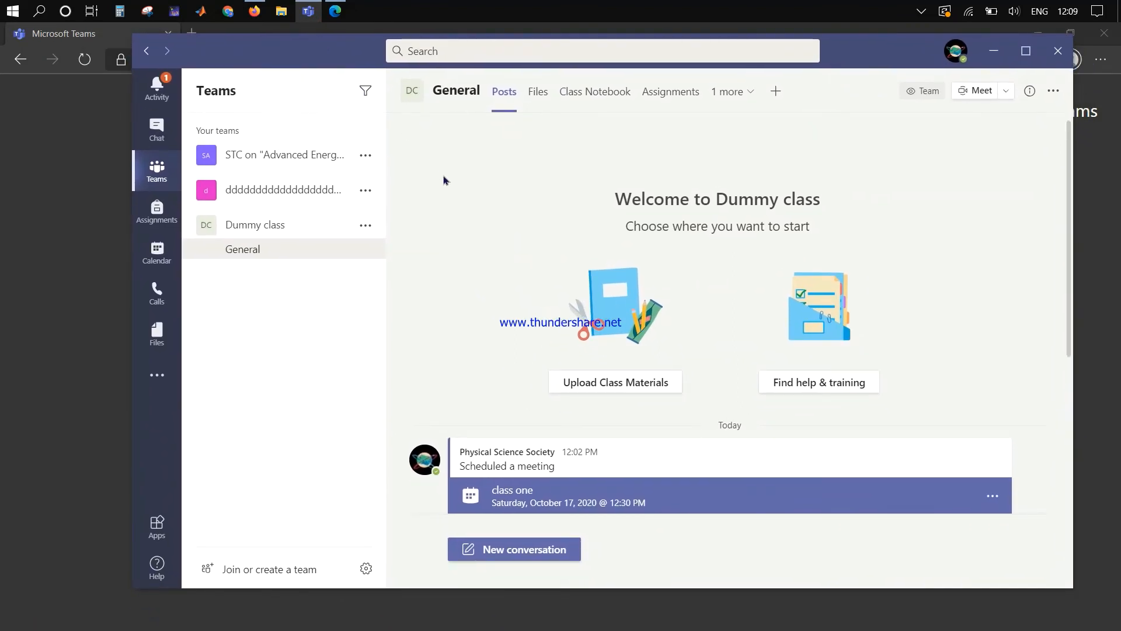
left_click(157, 249)
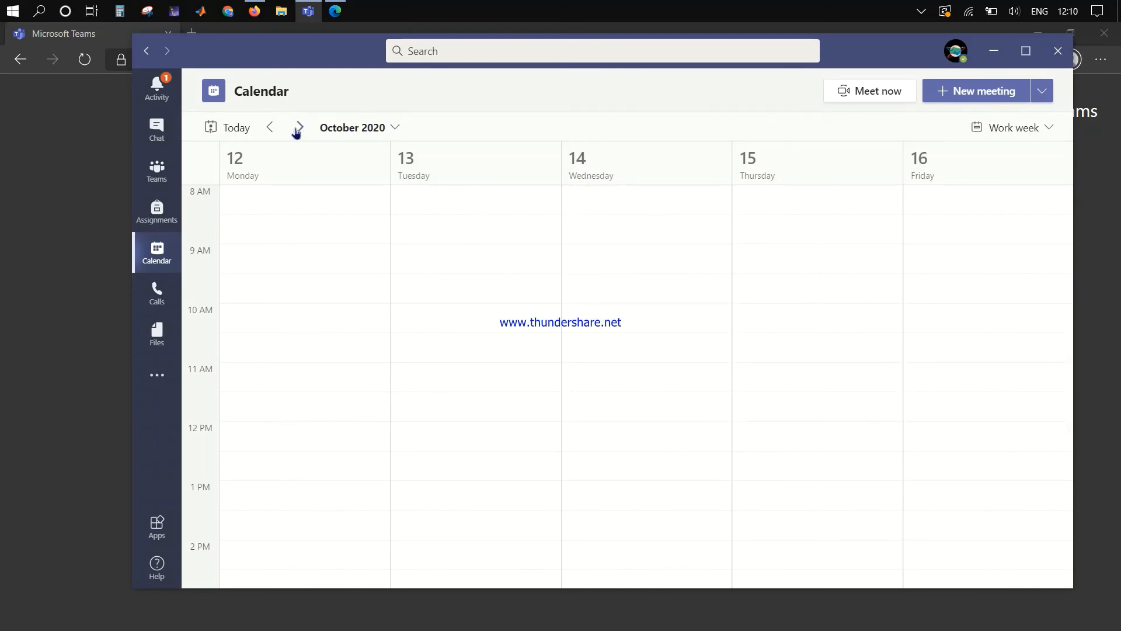
left_click(299, 128)
left_click(298, 127)
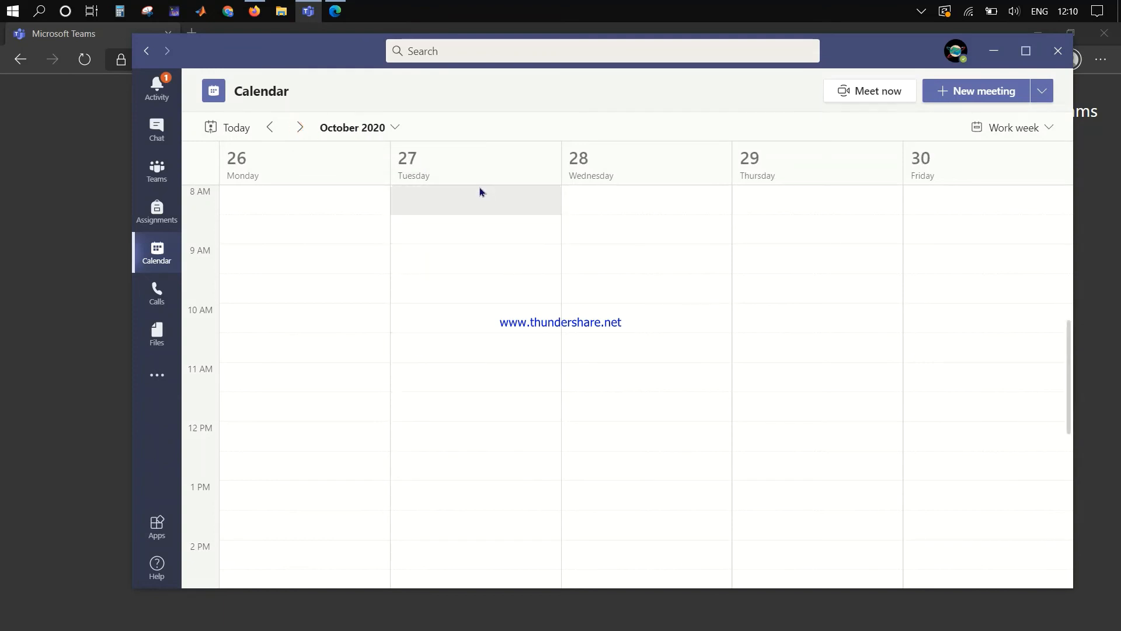
Step: Start a new meeting in the Tuesday Oct 27, 12:00 PM slot titled 'Dummy class', with no channel
left_click(403, 444)
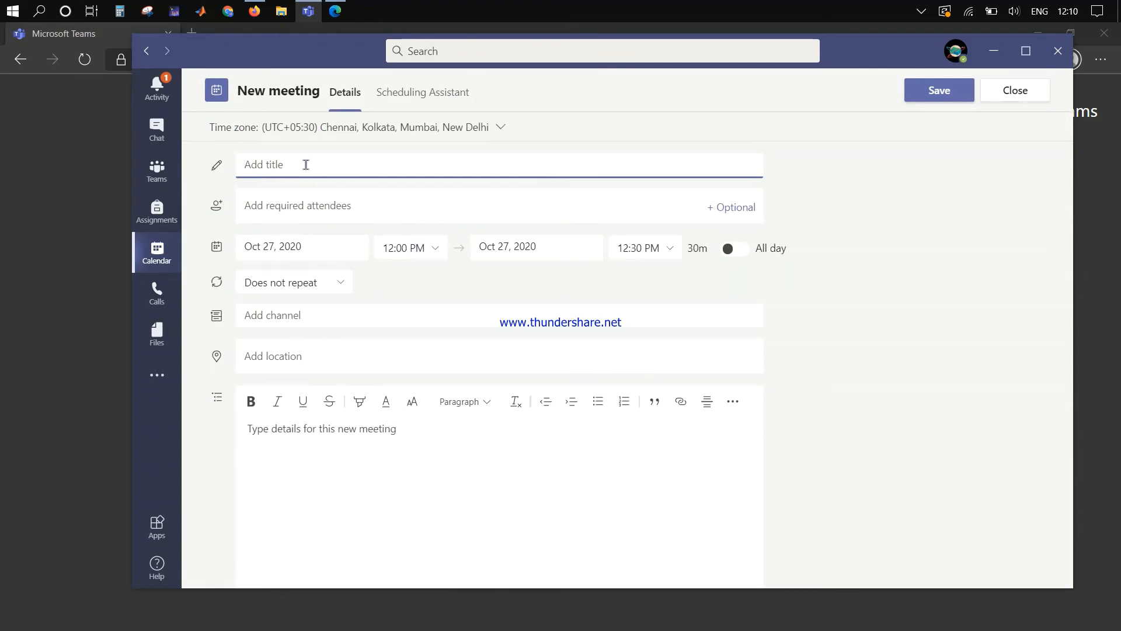
type("Dummy class")
left_click(273, 321)
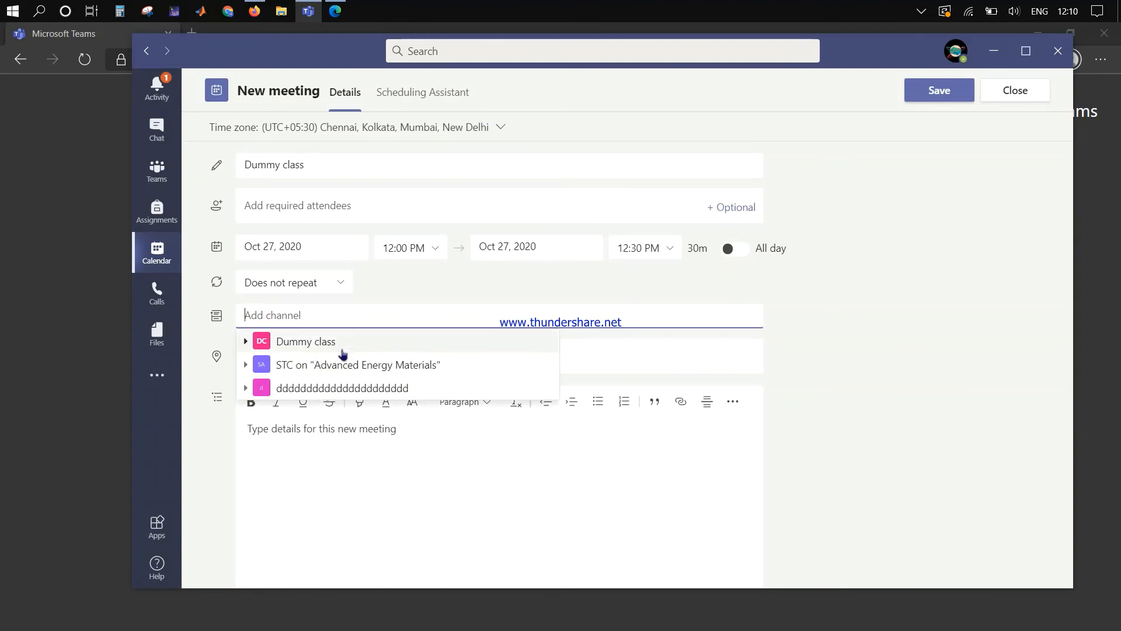
left_click(416, 289)
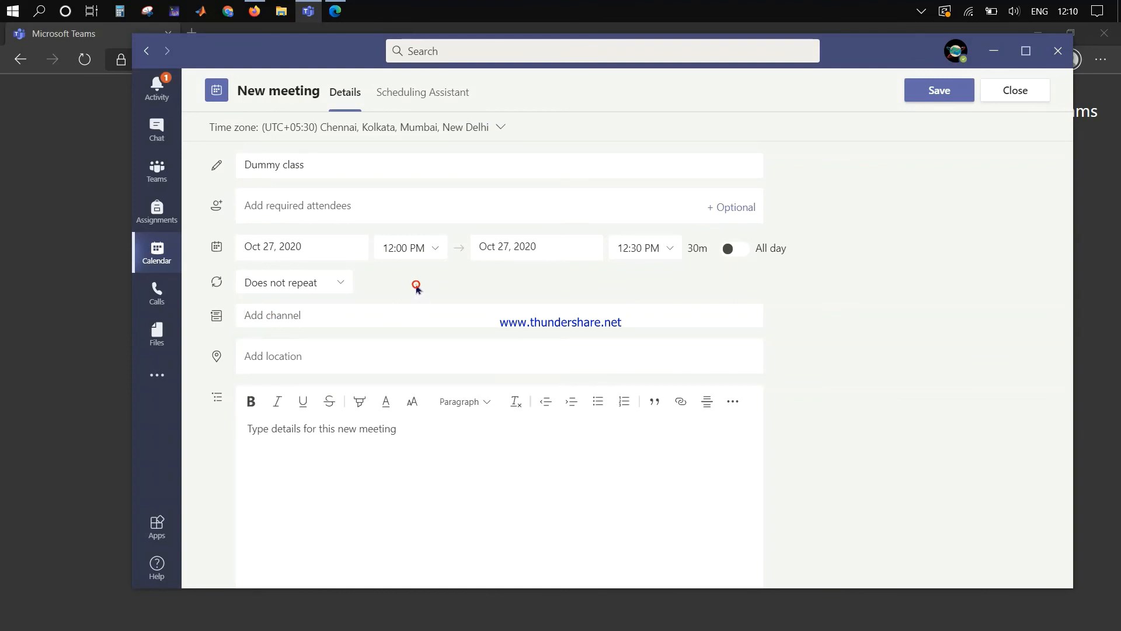
scroll(459, 304, "down", 1)
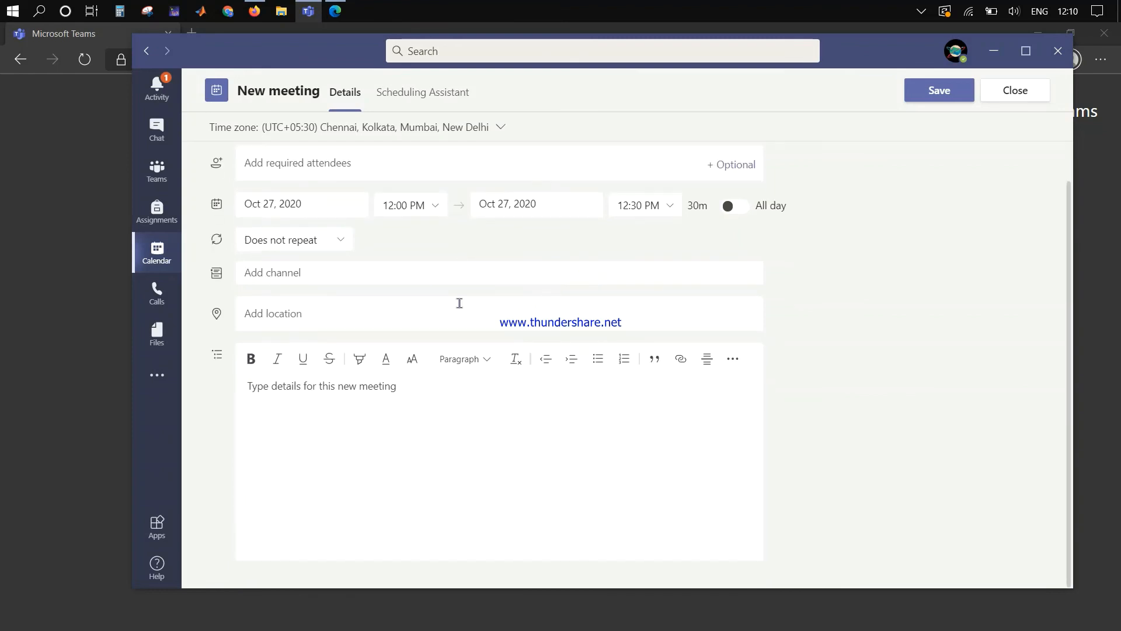
scroll(459, 303, "up", 1)
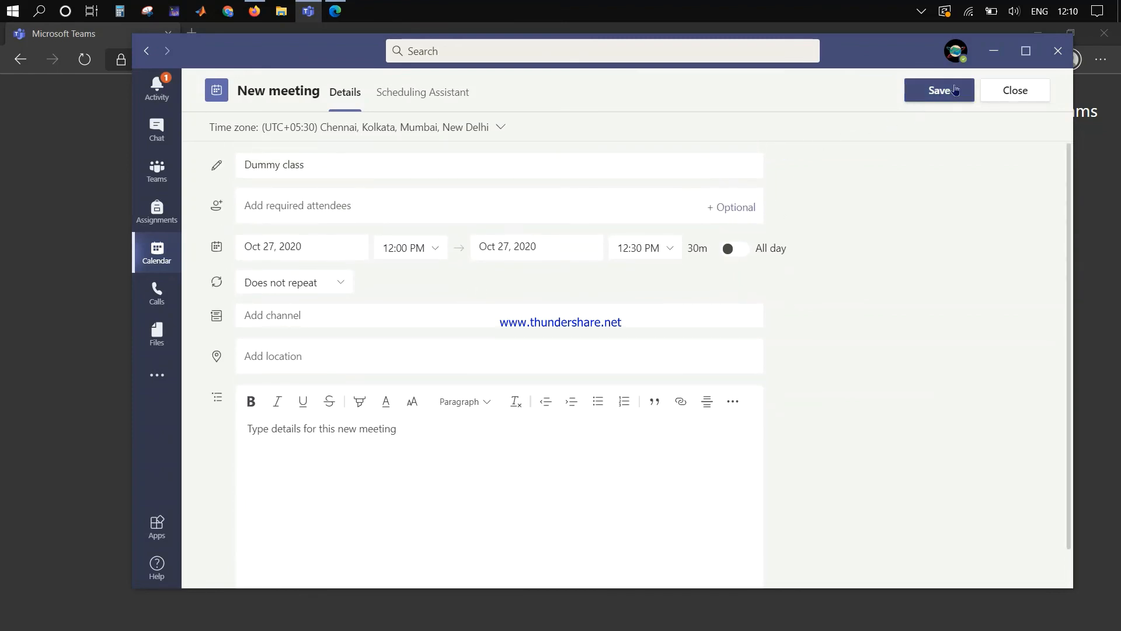
Step: Set the end date to Oct 31, keep 'Does not repeat', and save the meeting
left_click(521, 245)
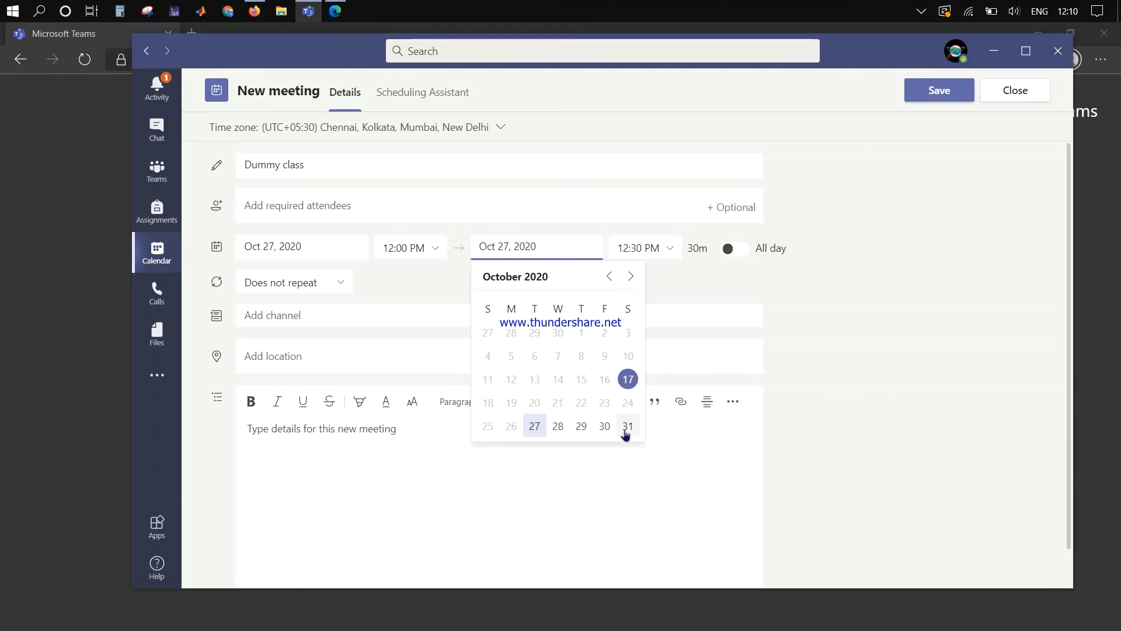
left_click(626, 432)
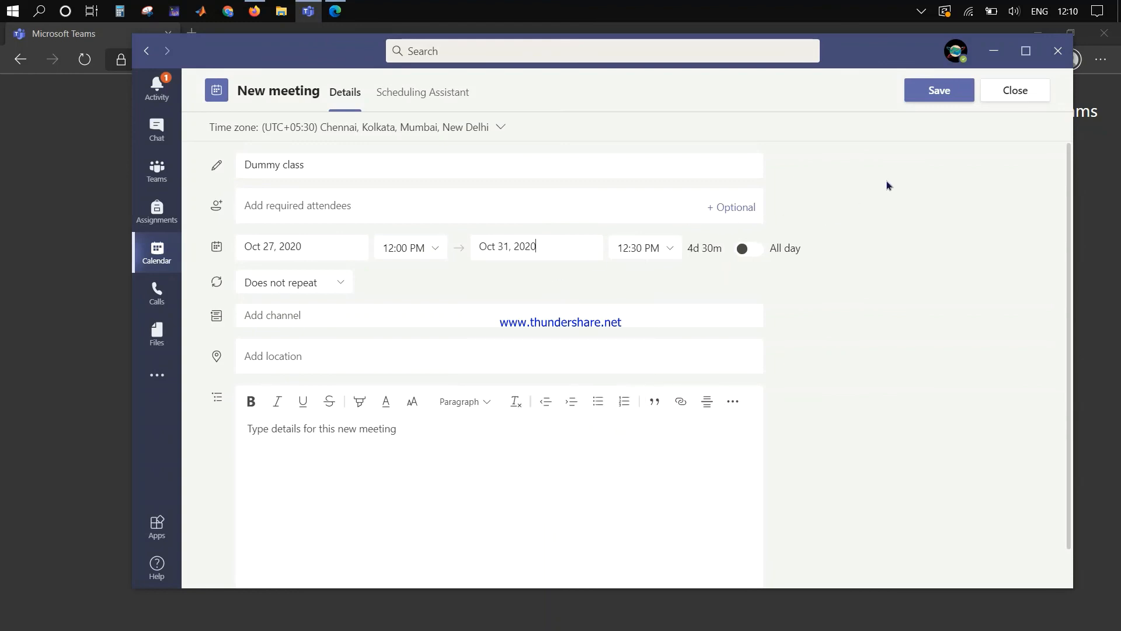
left_click(299, 282)
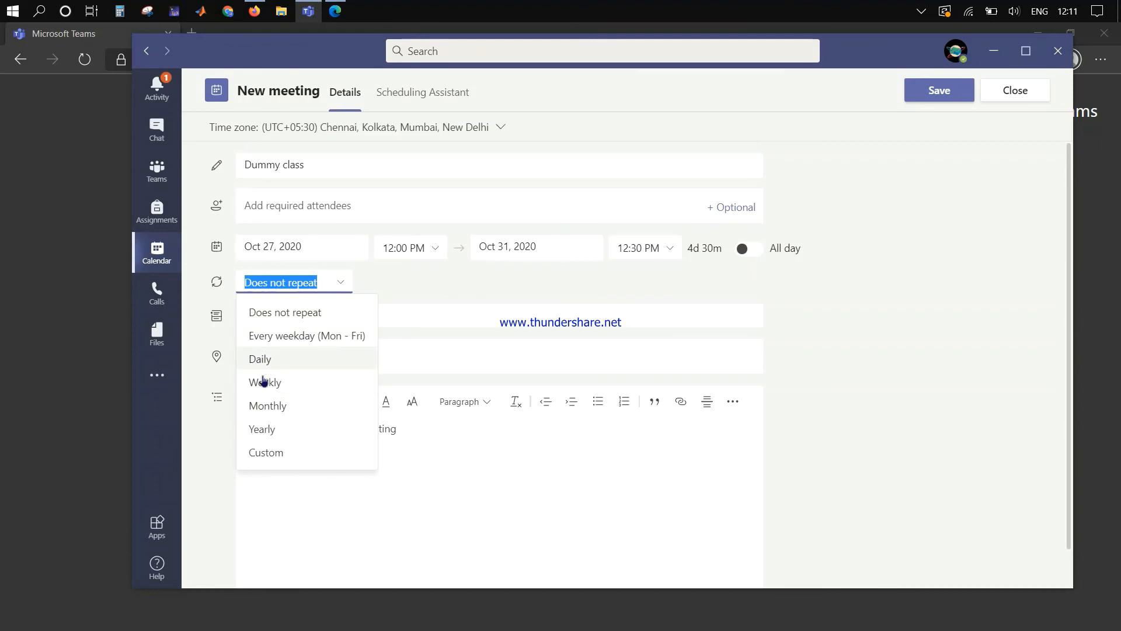
left_click(759, 276)
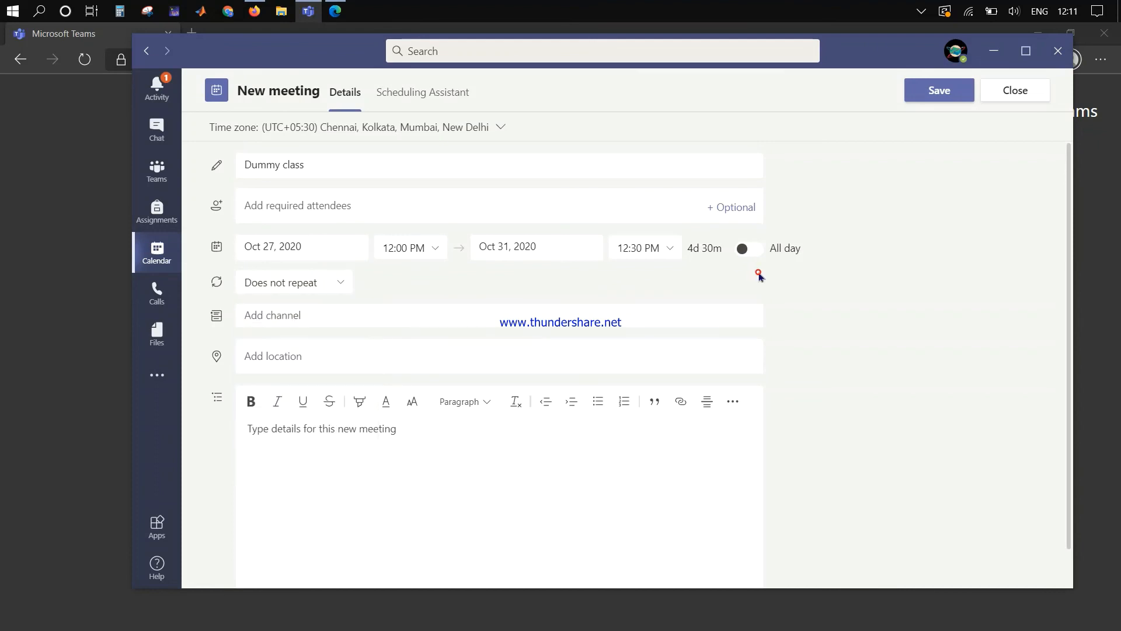
left_click(921, 99)
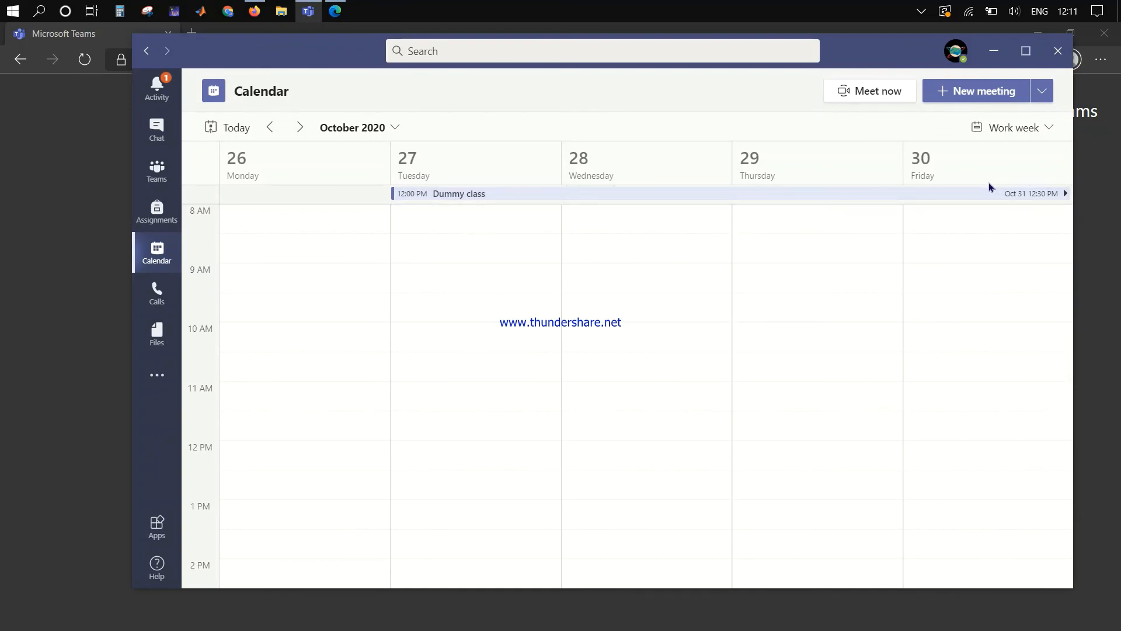
Step: Review the Dummy class meeting details, then check the New meeting options on the calendar
double_click(479, 195)
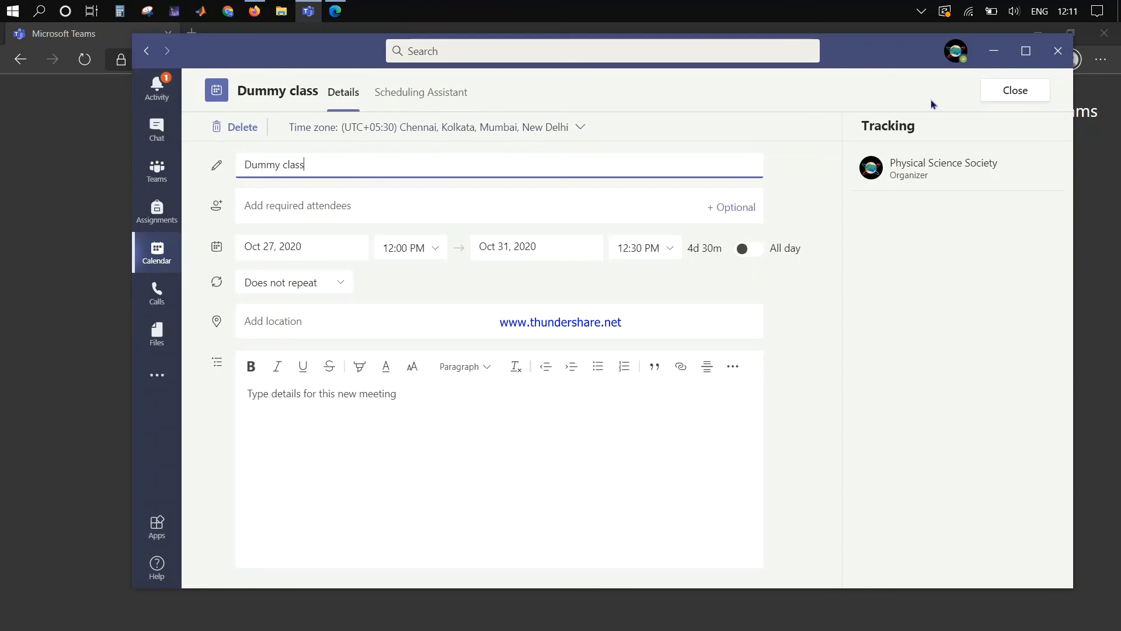
left_click(1026, 88)
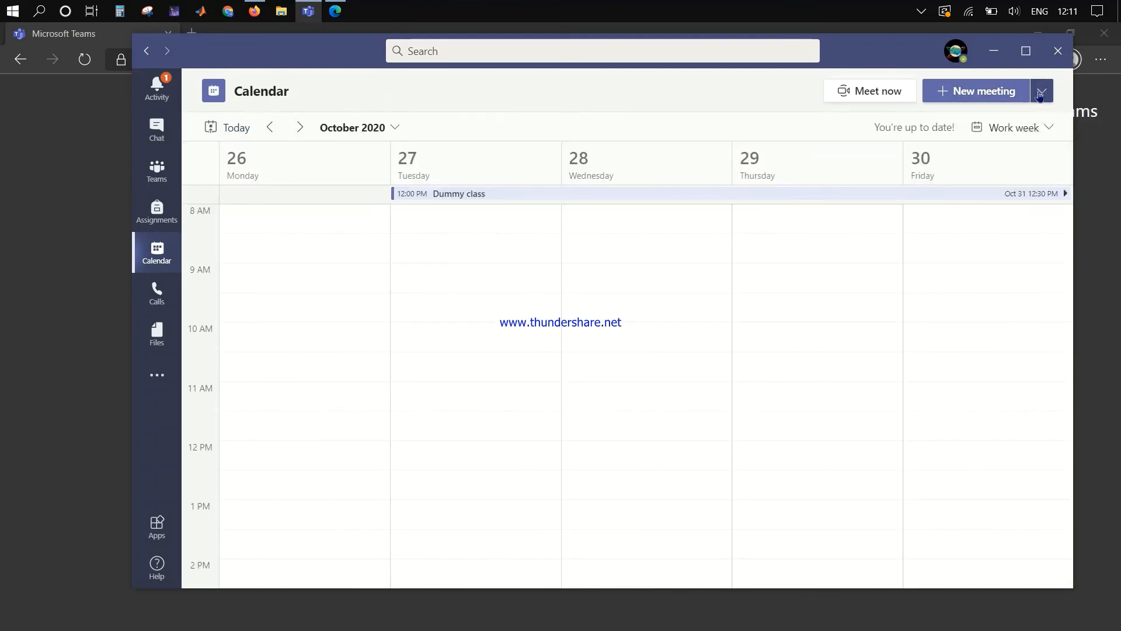
left_click(1042, 95)
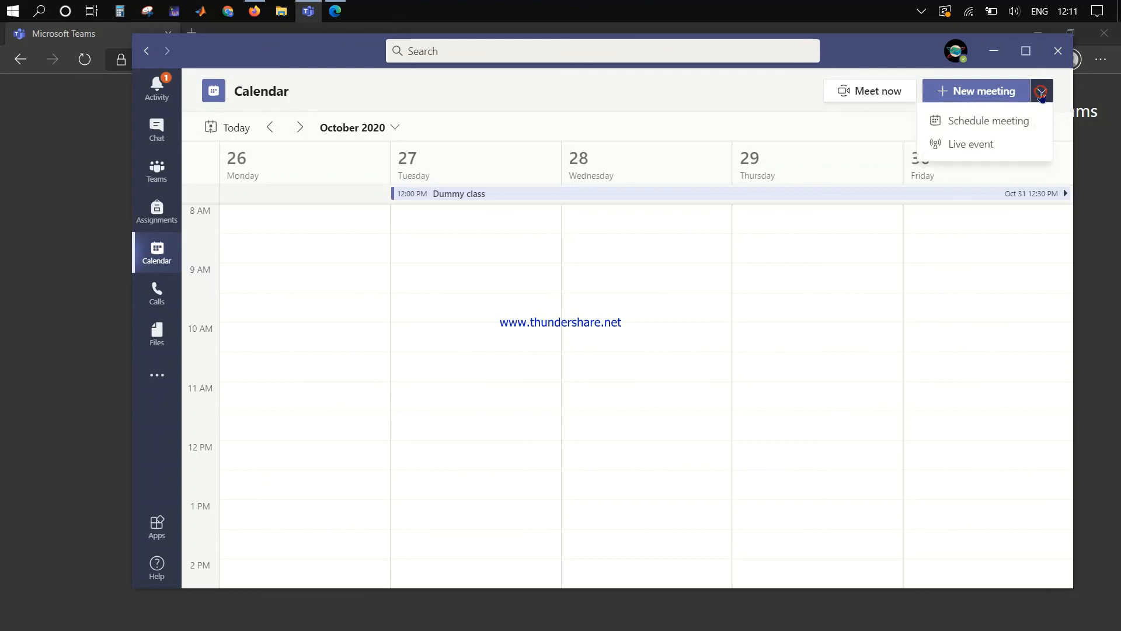
left_click(698, 111)
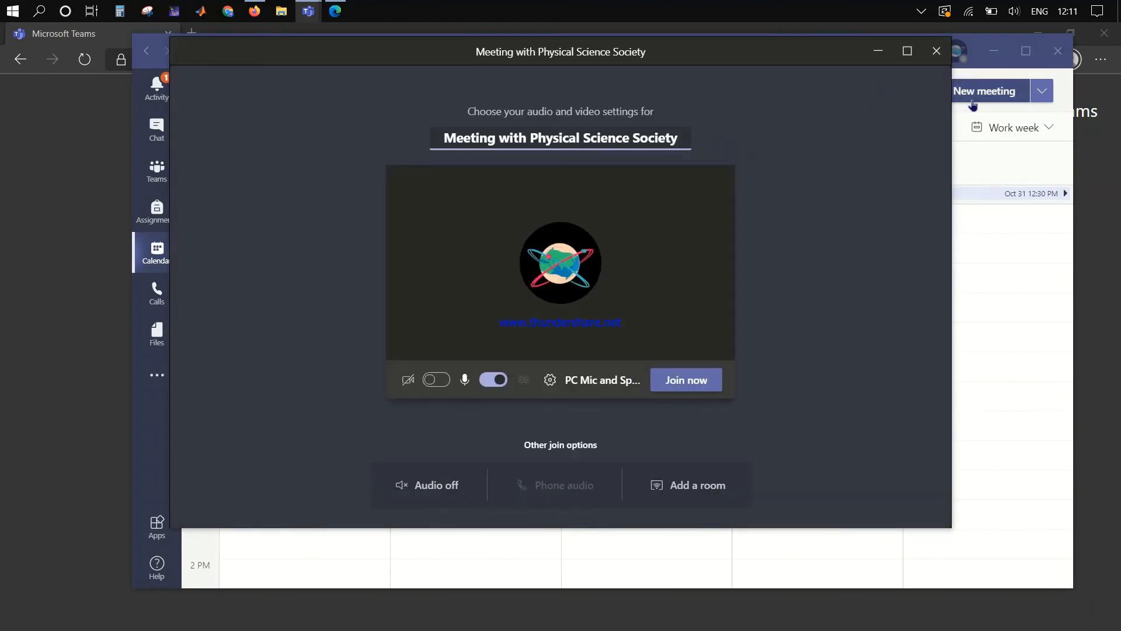
Step: Join the instant meeting muted, copy its join info, and switch to the Edge window
left_click(494, 380)
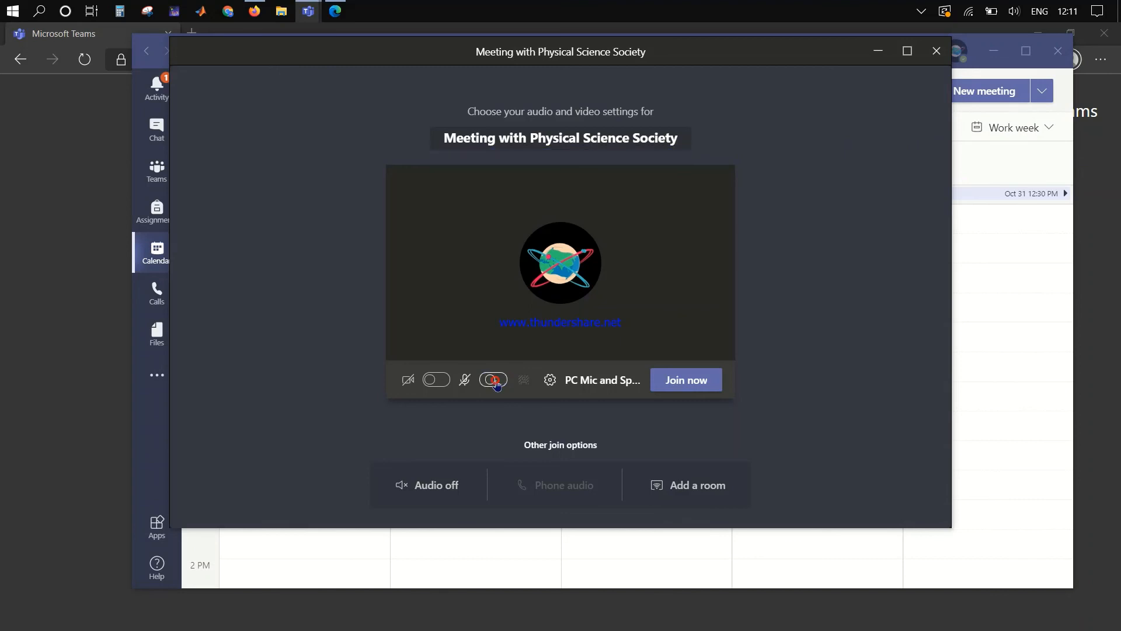
left_click(694, 382)
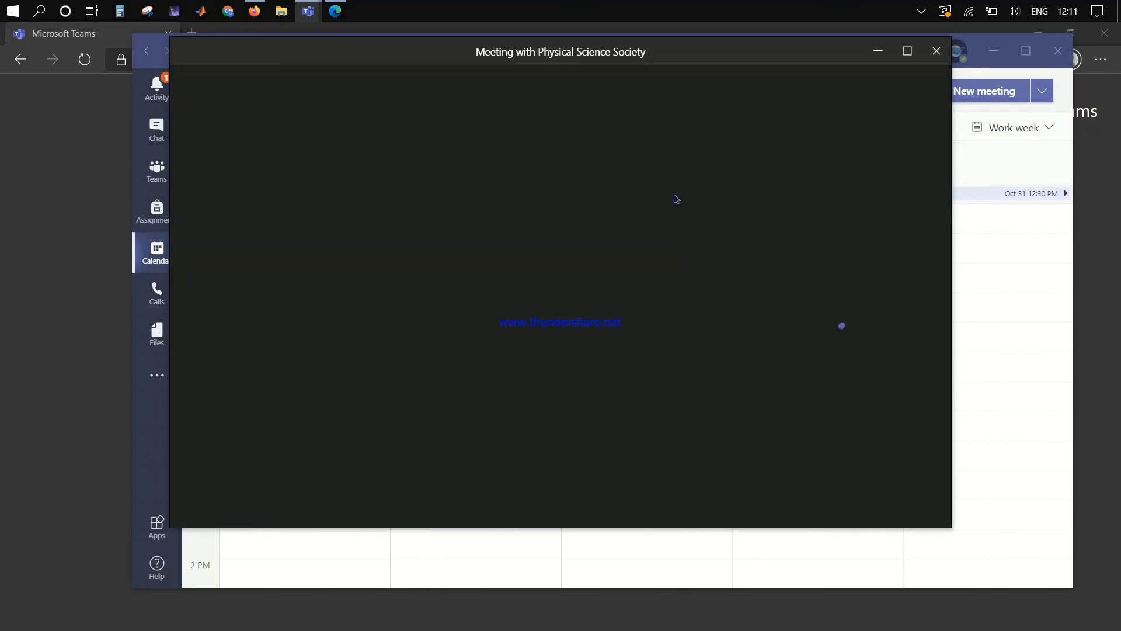
left_click_drag(679, 59, 765, 114)
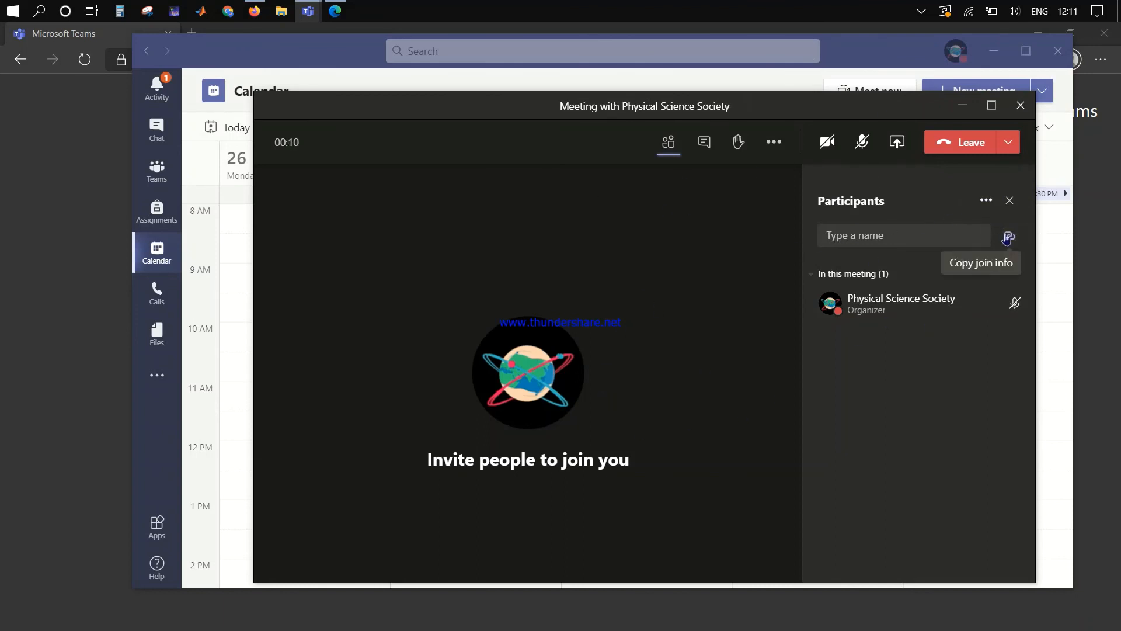
left_click(1006, 240)
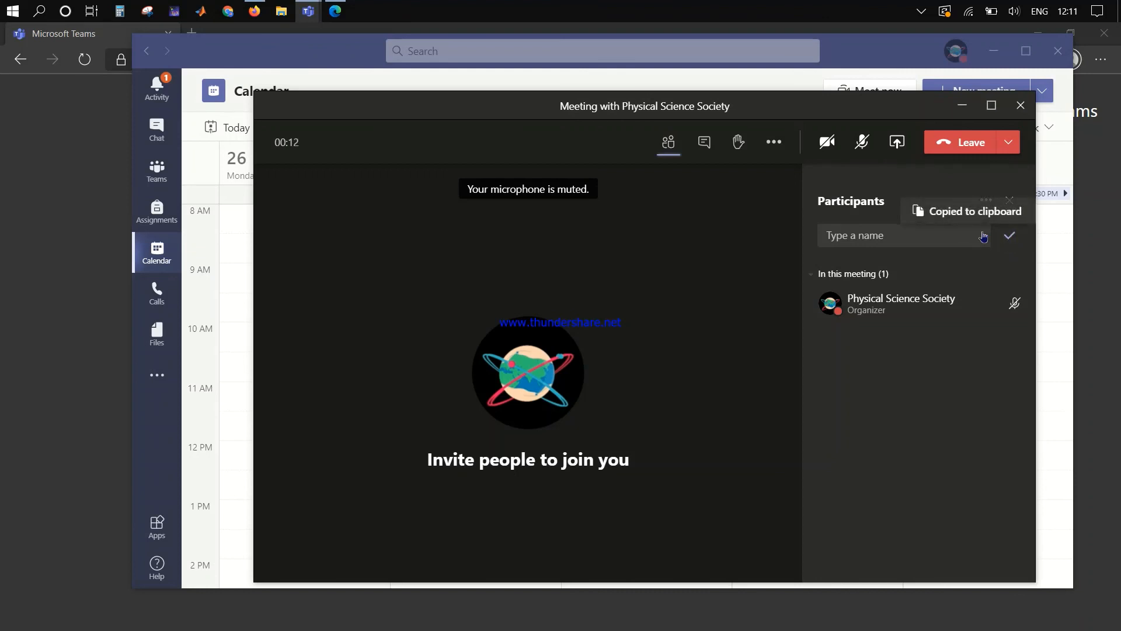
left_click(264, 33)
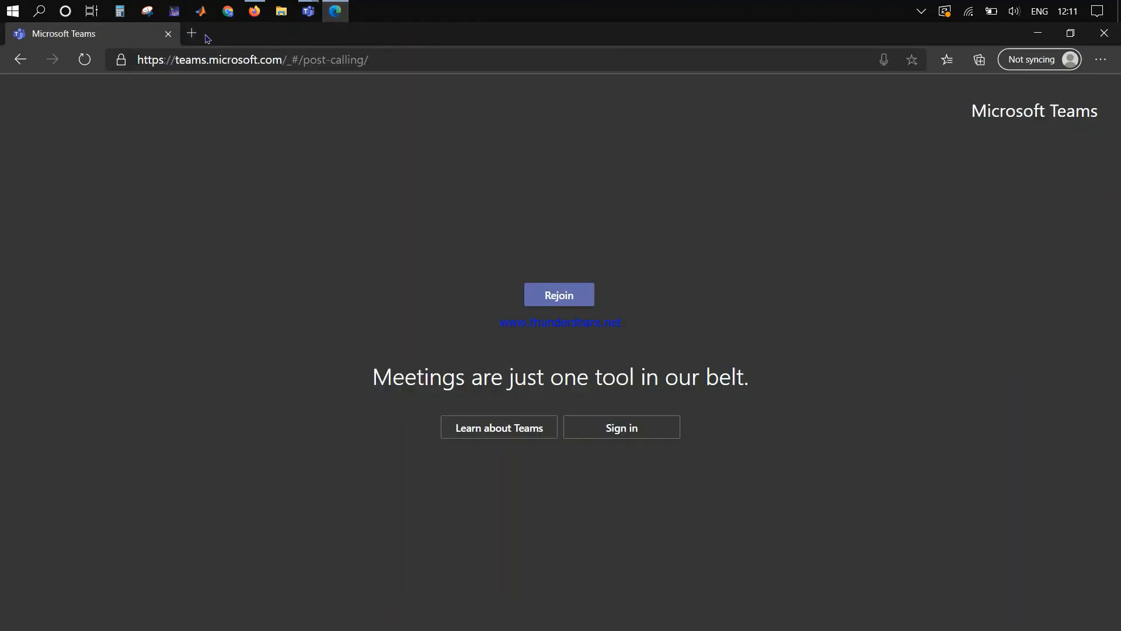
Step: Search Bing for 'editpad' in a new tab and open the Edit Pad online text editor
left_click(199, 36)
type("ed")
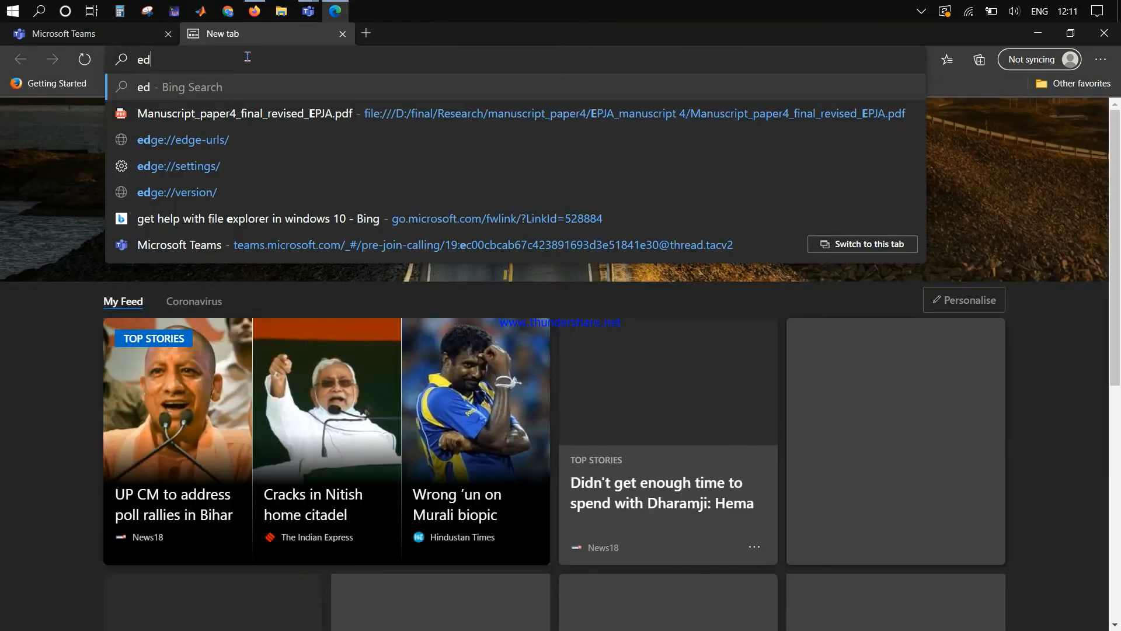
type("itpad")
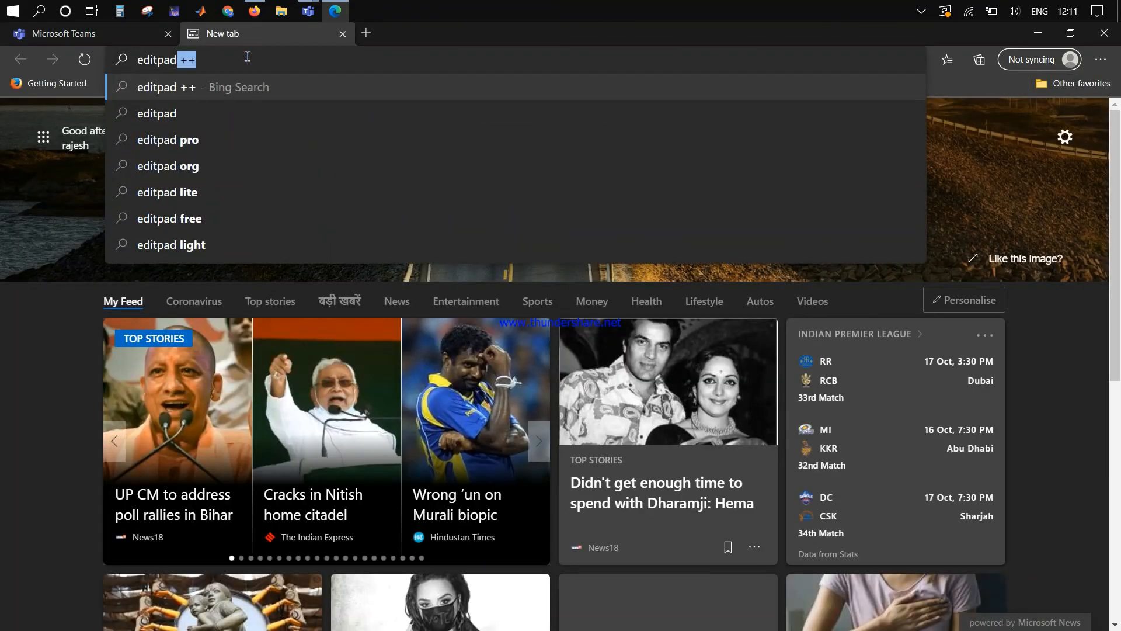
key("Return")
left_click(222, 106)
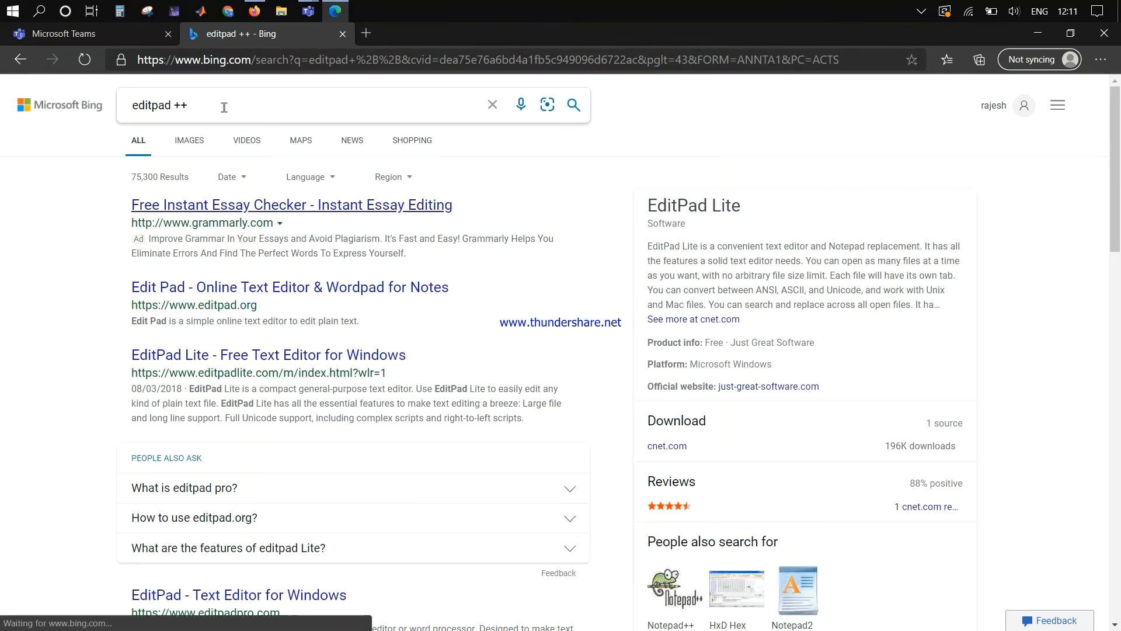
key("BackSpace")
key("BackSpace")
key("Return")
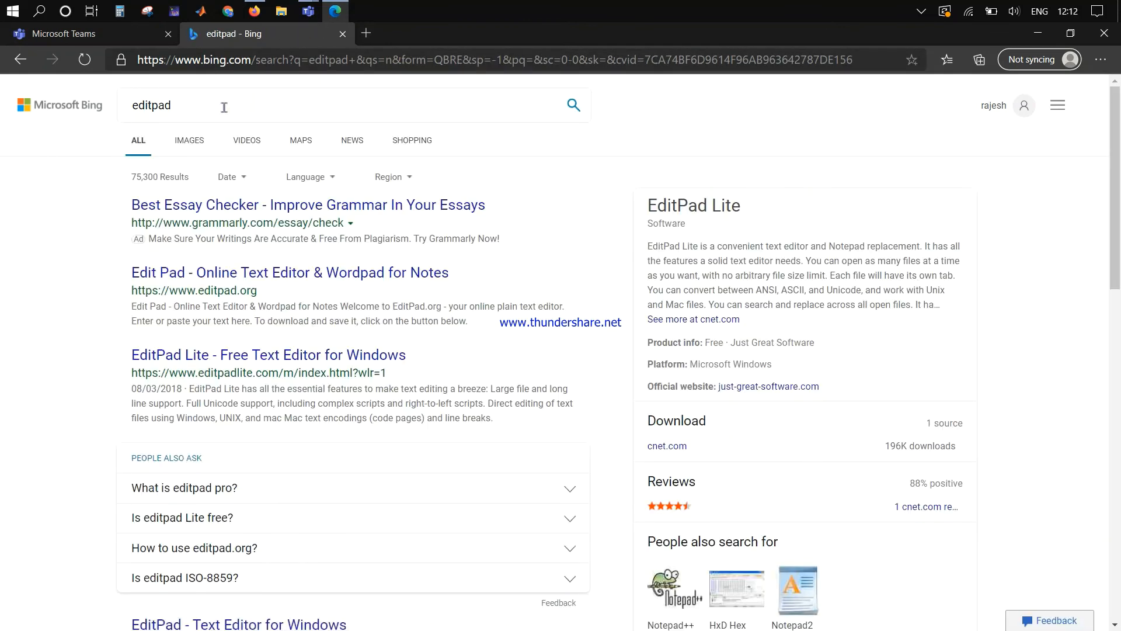
left_click(250, 272)
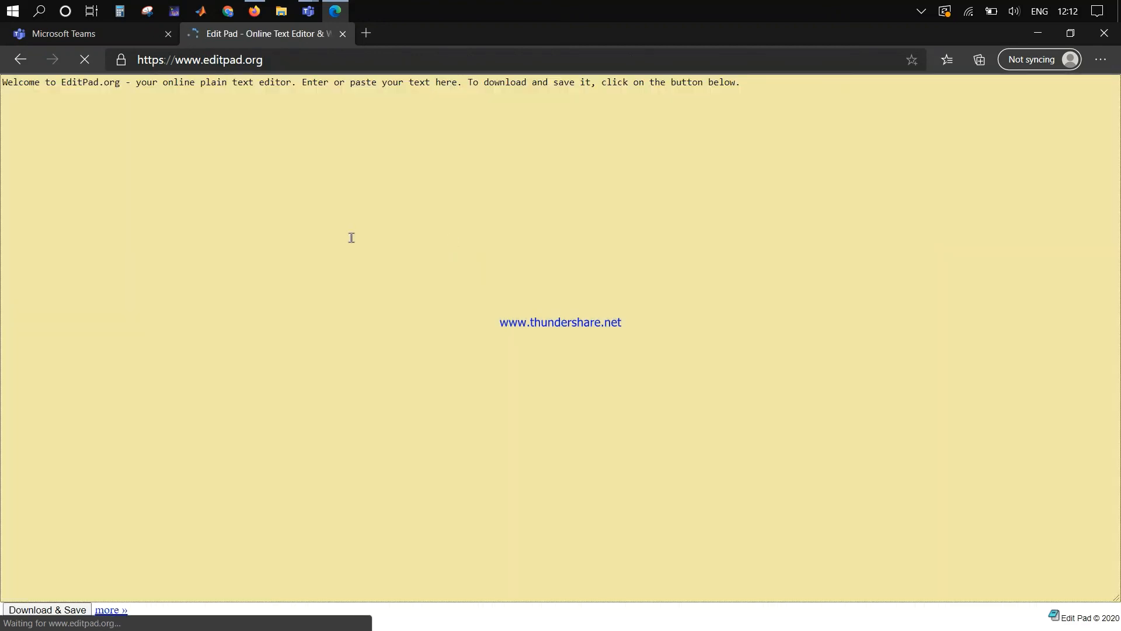
left_click(348, 237)
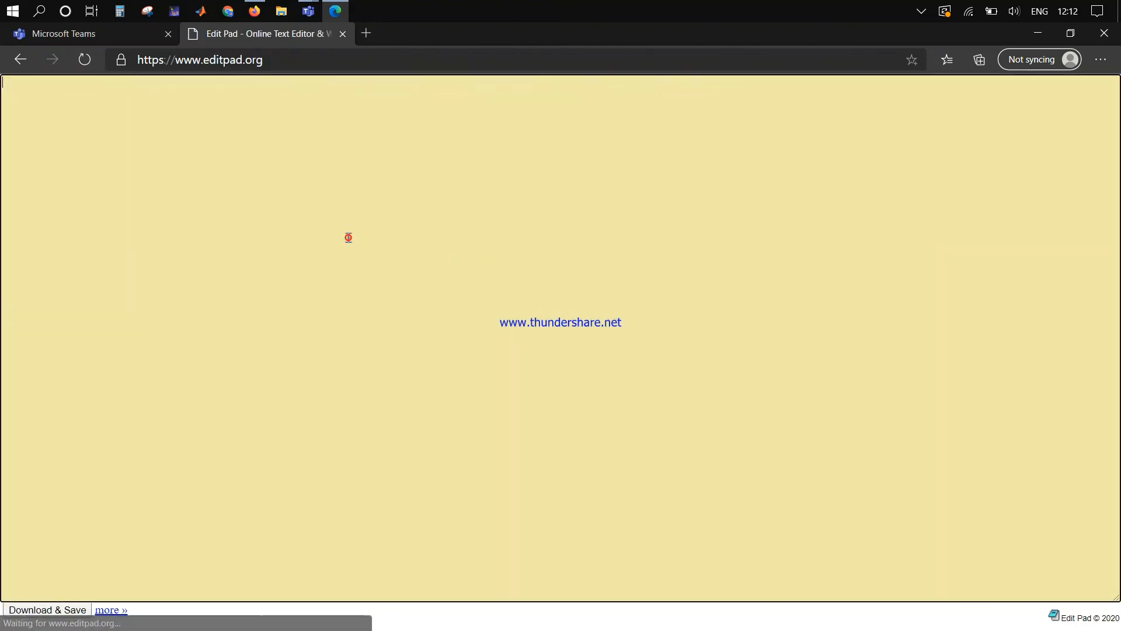
Step: Paste the join info into EditPad, then load its Teams meeting URL from the address bar
key("ctrl+v")
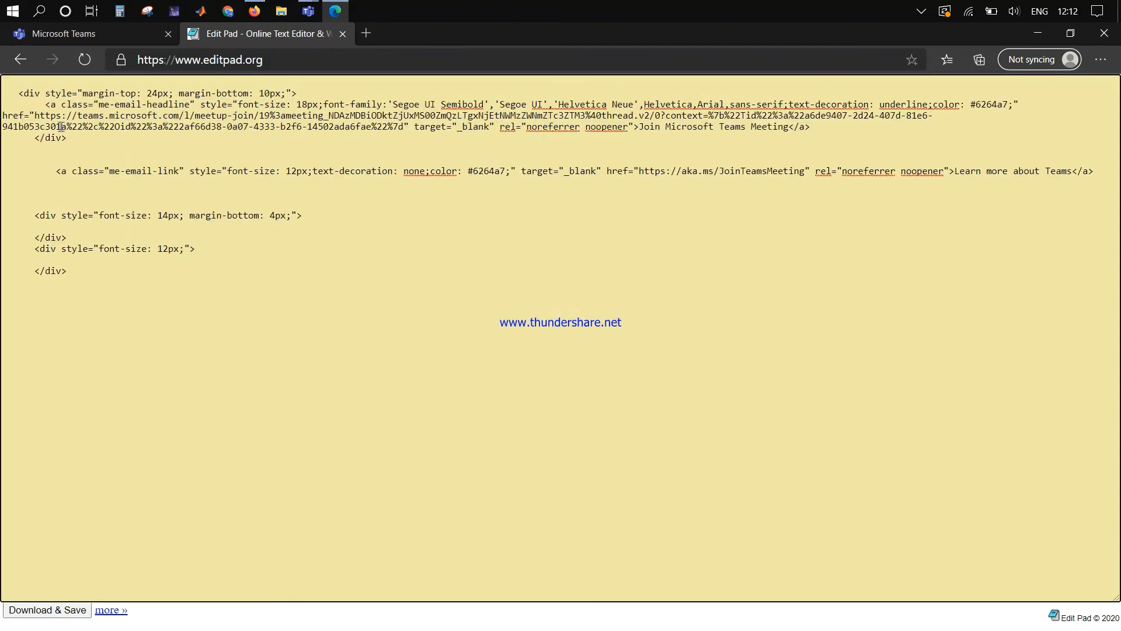
left_click_drag(34, 115, 402, 131)
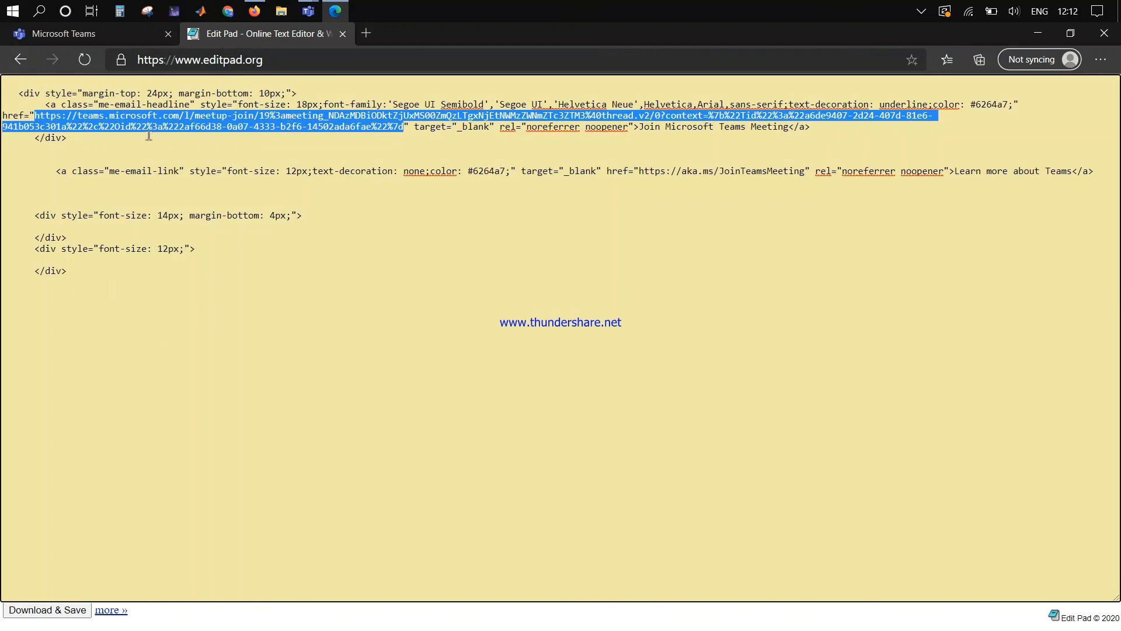
left_click(279, 61)
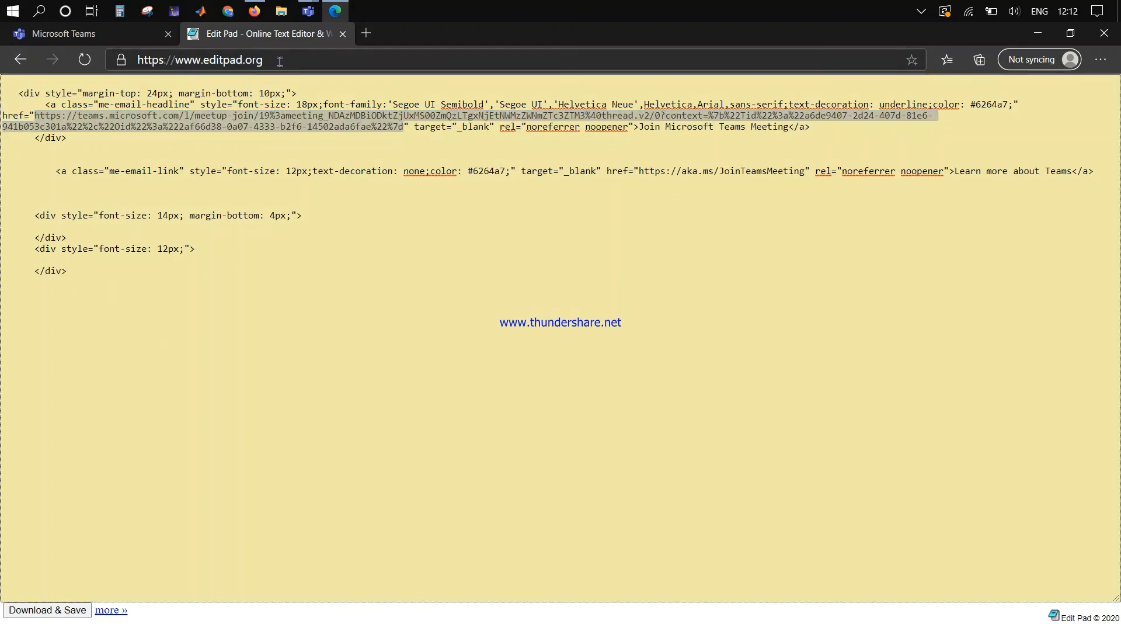
key("ctrl+v")
key("Return")
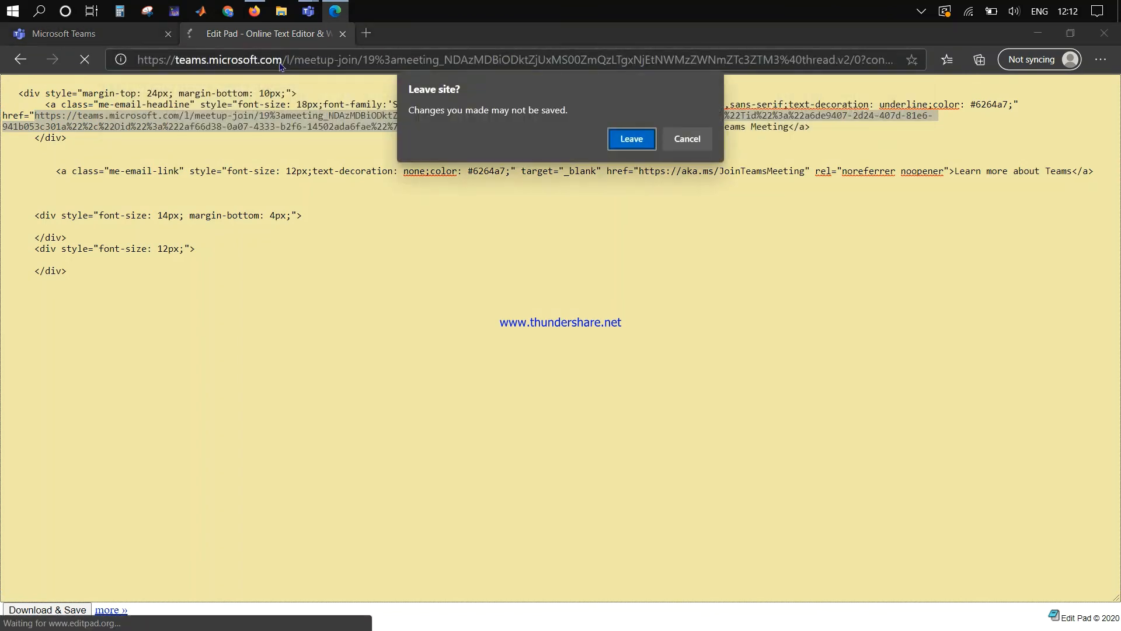
Step: Leave EditPad and join the meeting in the browser as a guest, camera and mic off
left_click(631, 139)
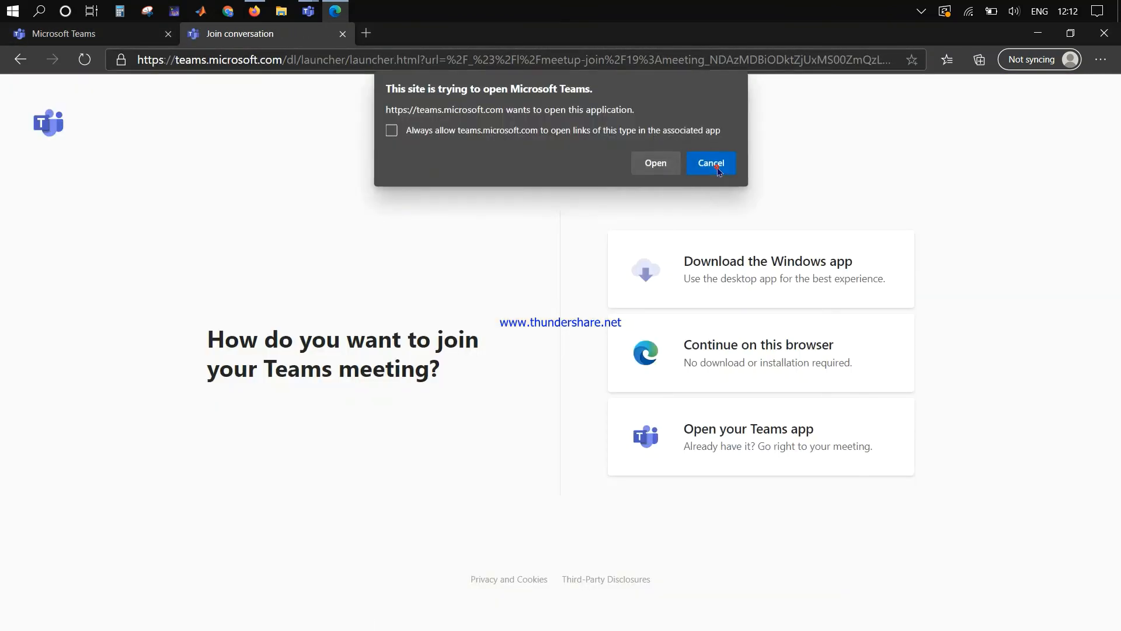
left_click(711, 164)
left_click(752, 368)
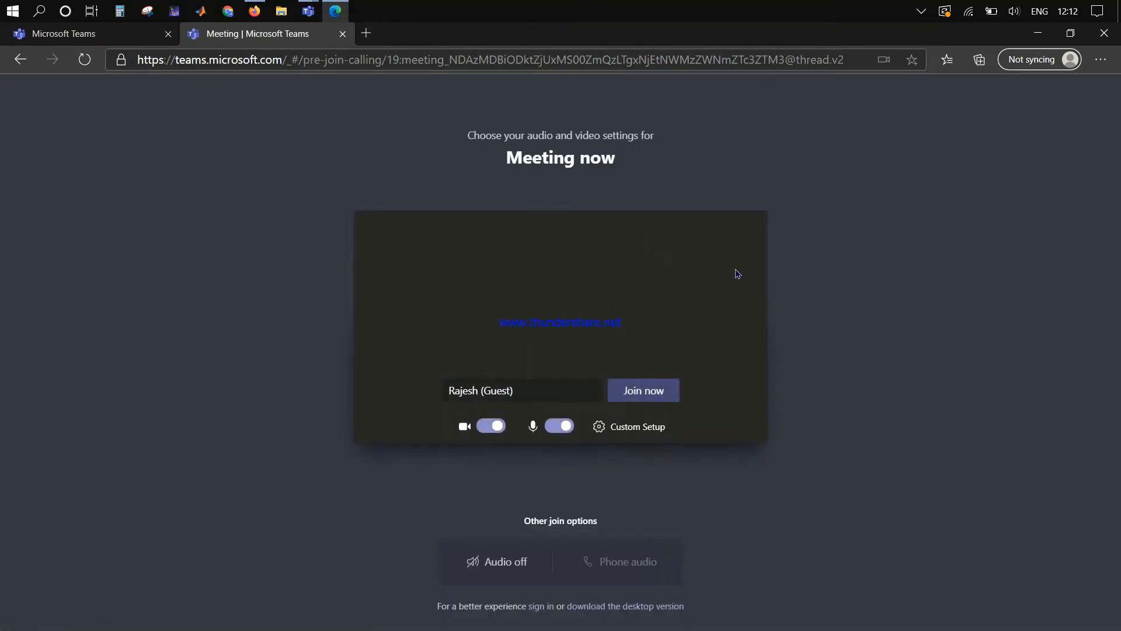
left_click(466, 426)
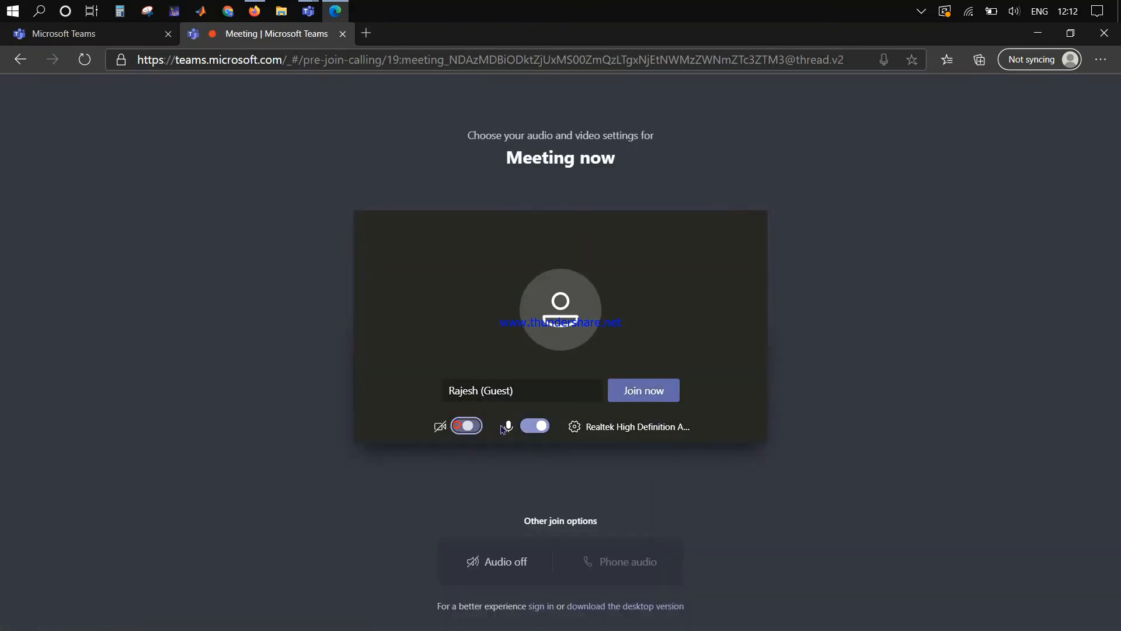
left_click(535, 426)
left_click(666, 395)
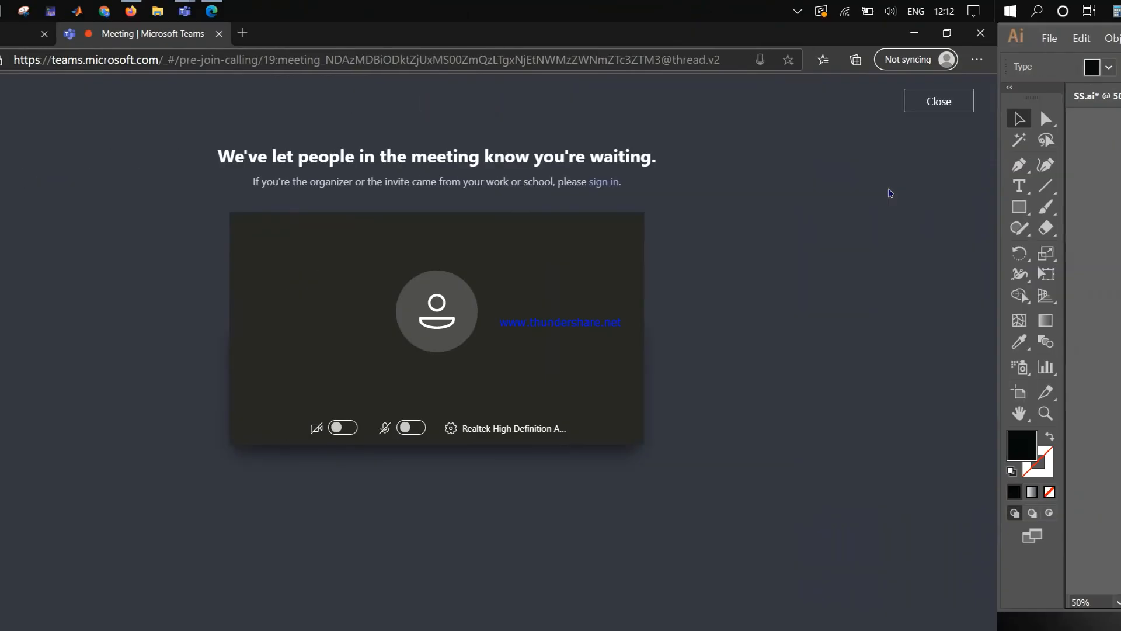
Step: Admit the waiting guest from the organizer's meeting window, then open the guest's meeting chat
mouse_move(309, 18)
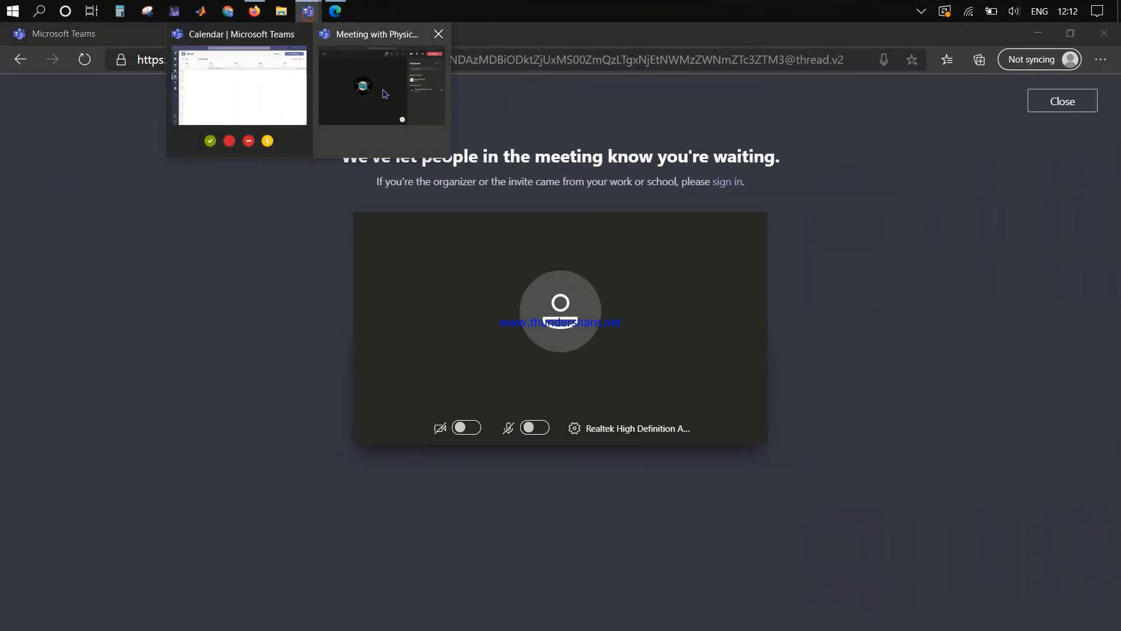
left_click(386, 93)
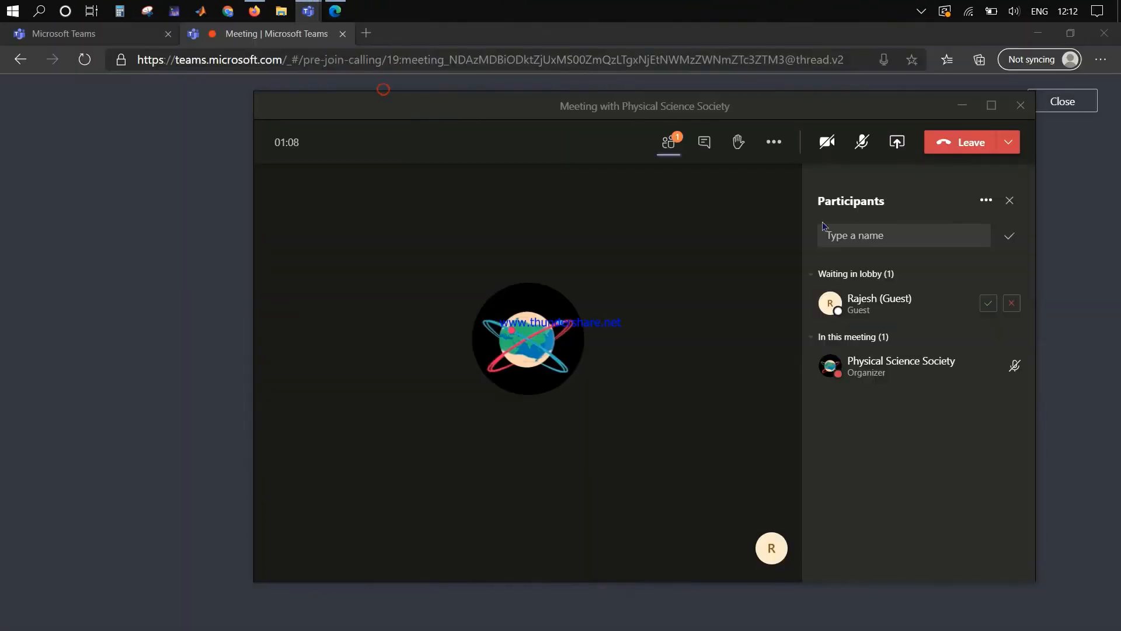
left_click(988, 303)
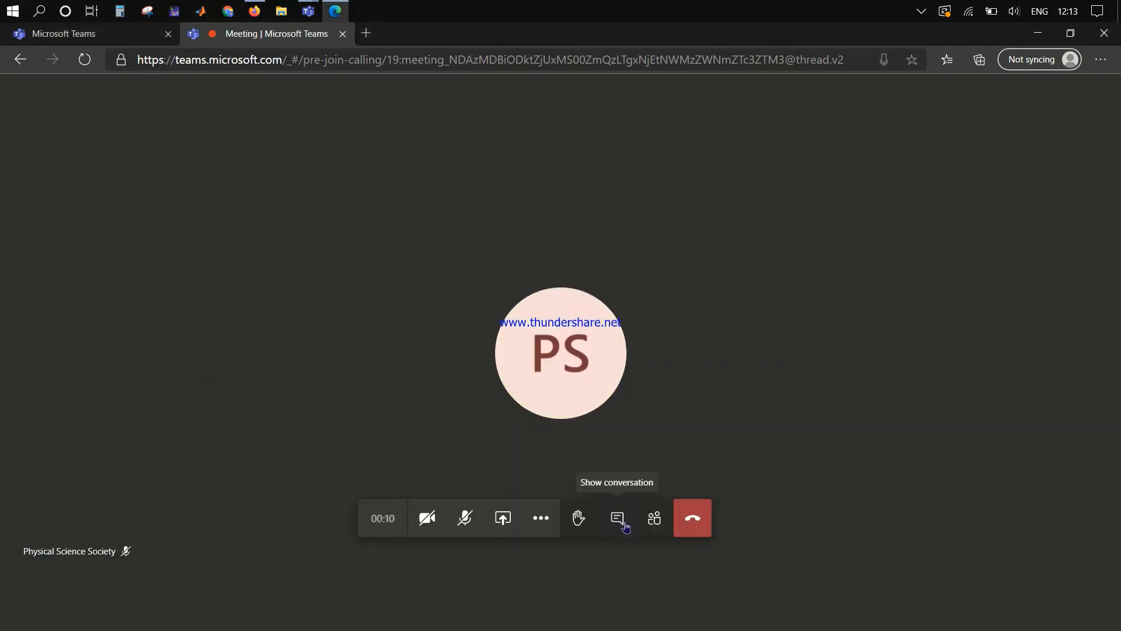
left_click(618, 518)
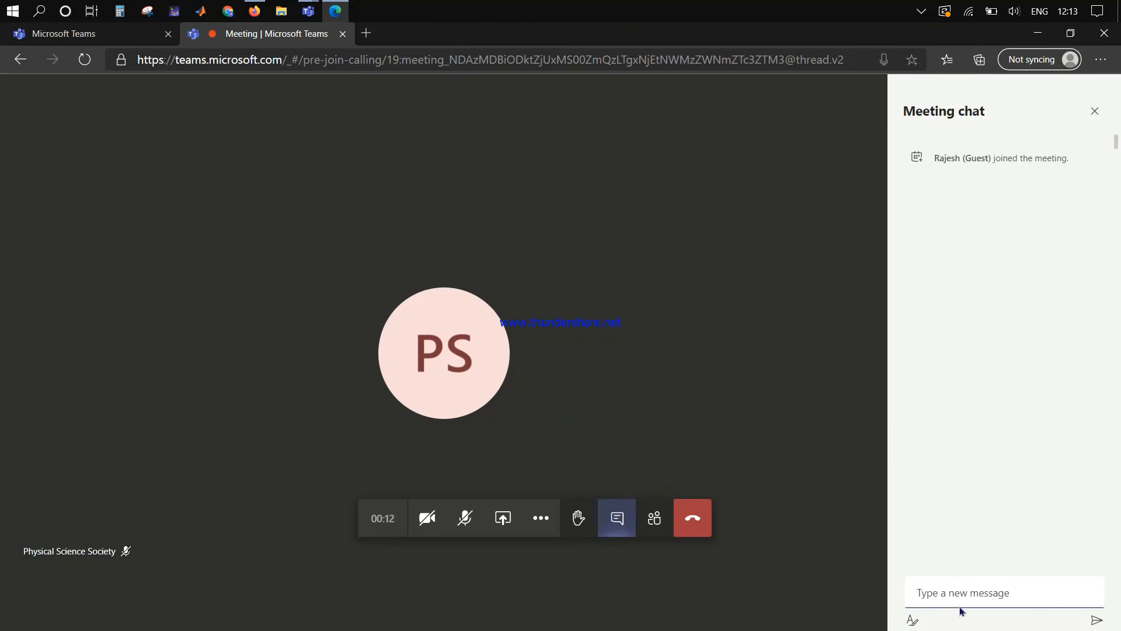
Step: Send 'Hello' from the guest's chat and view it in the organizer's meeting chat
type("Hello")
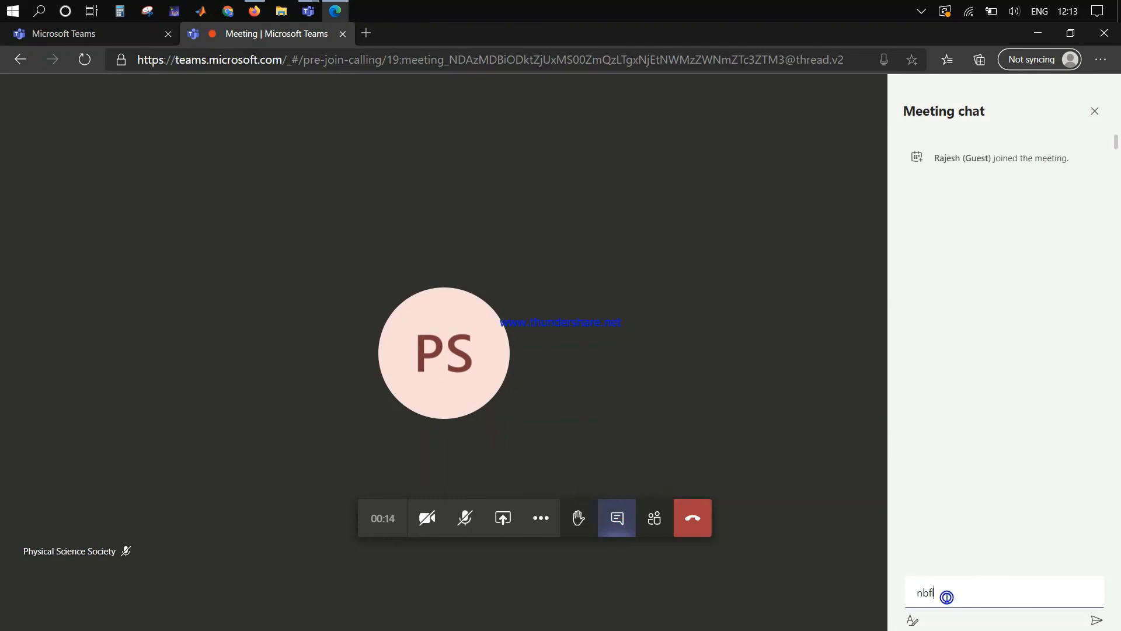
key("Return")
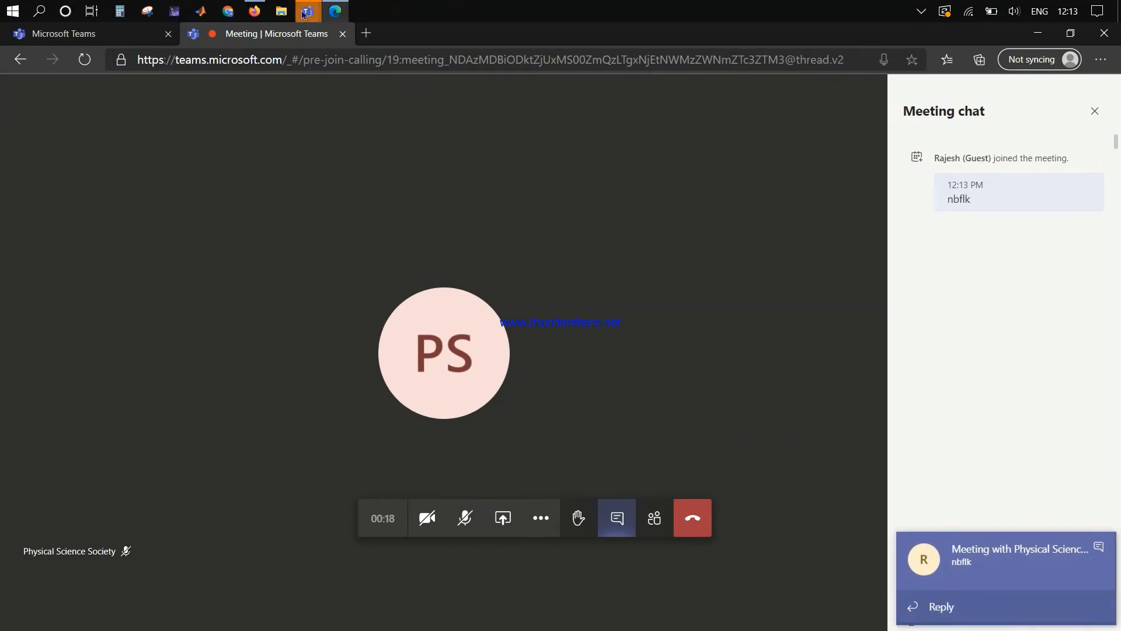
mouse_move(303, 14)
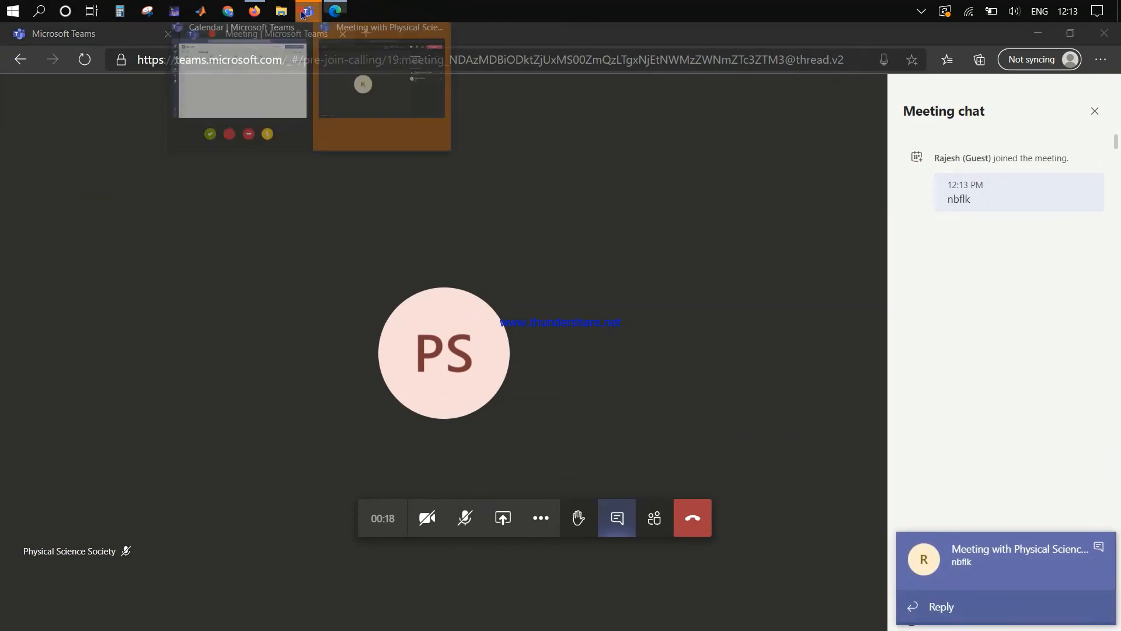
left_click(360, 93)
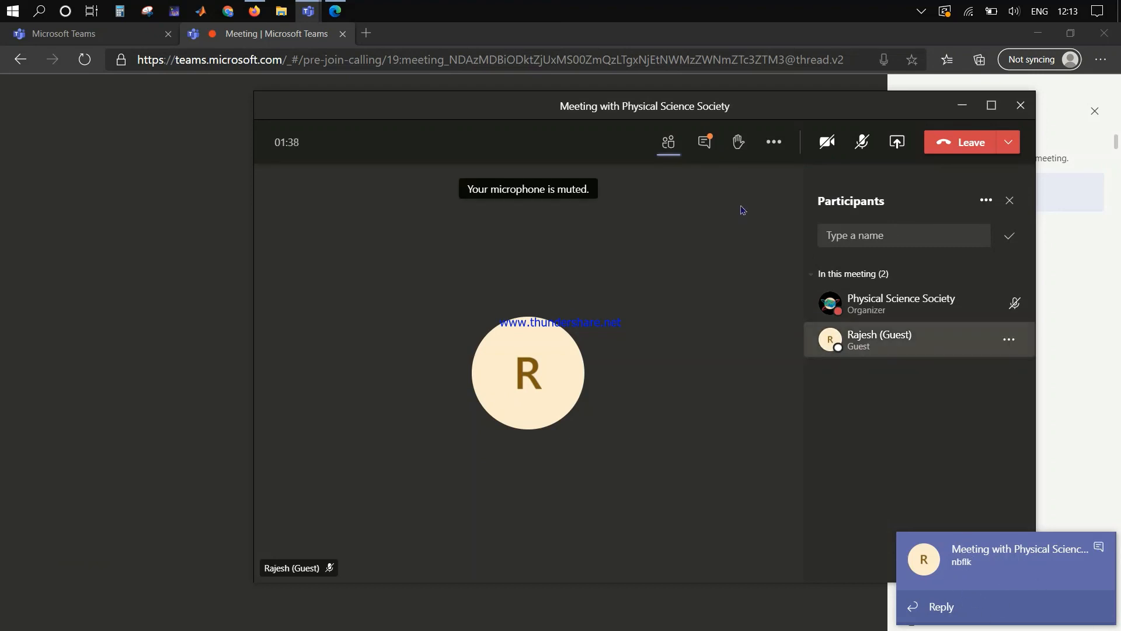
left_click(704, 153)
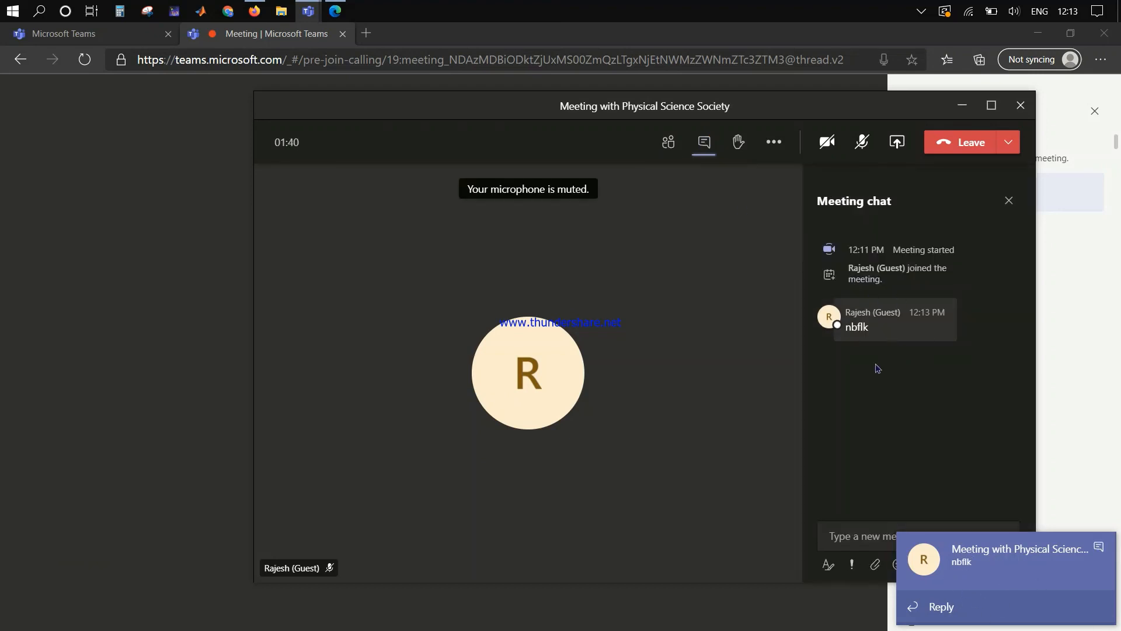